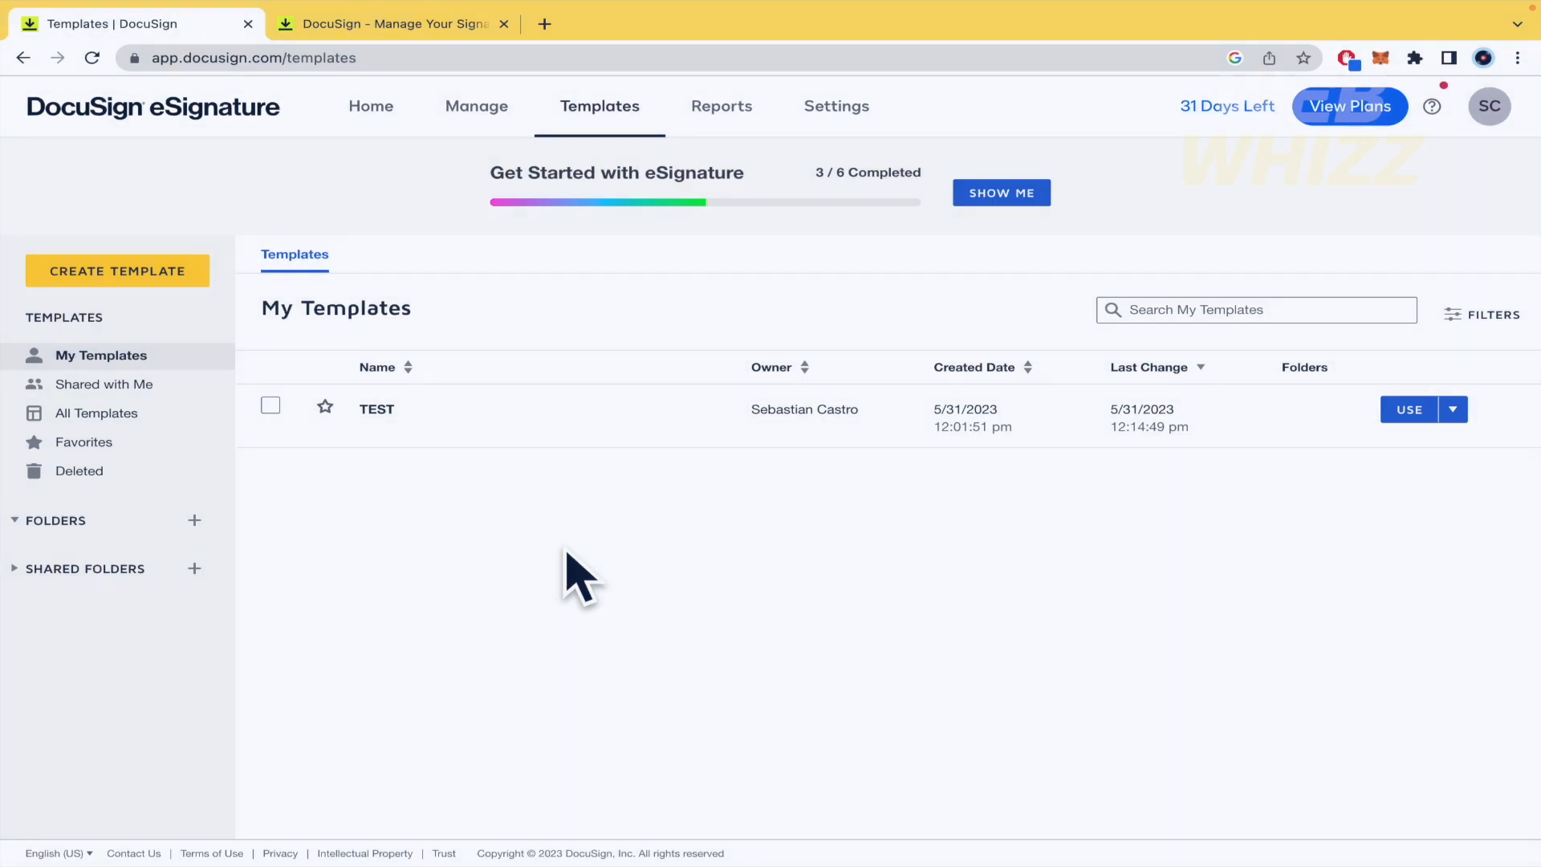
# Create a new template named TEST 2 with the description TEST.
pyautogui.click(161, 273)
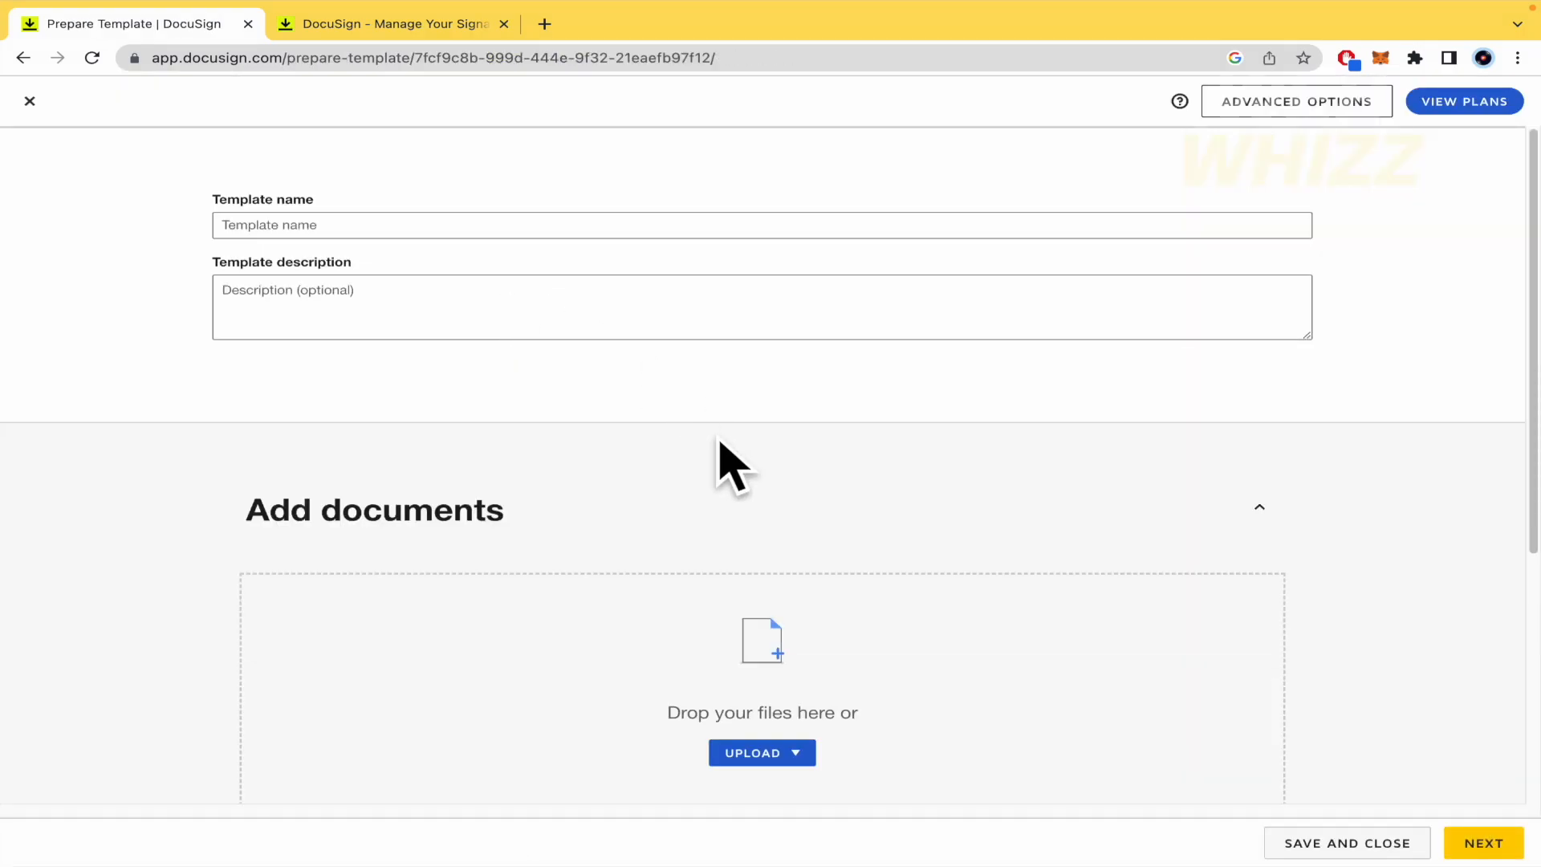
pyautogui.click(574, 228)
pyautogui.write('TEST 2')
pyautogui.click(553, 321)
pyautogui.write('TEST')
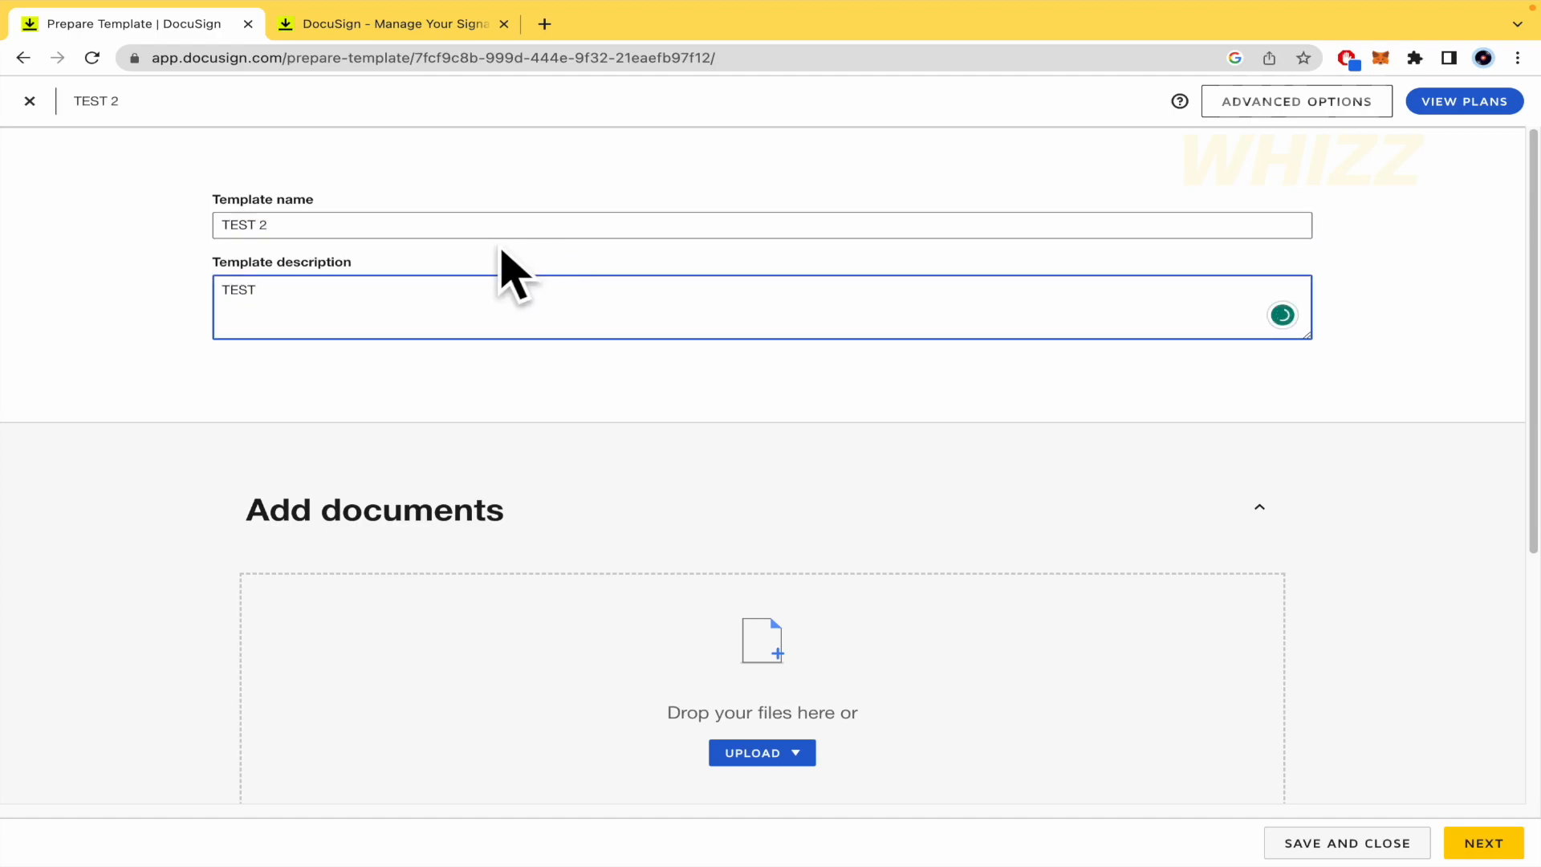
pyautogui.click(386, 218)
pyautogui.scroll(-1, 386, 300)
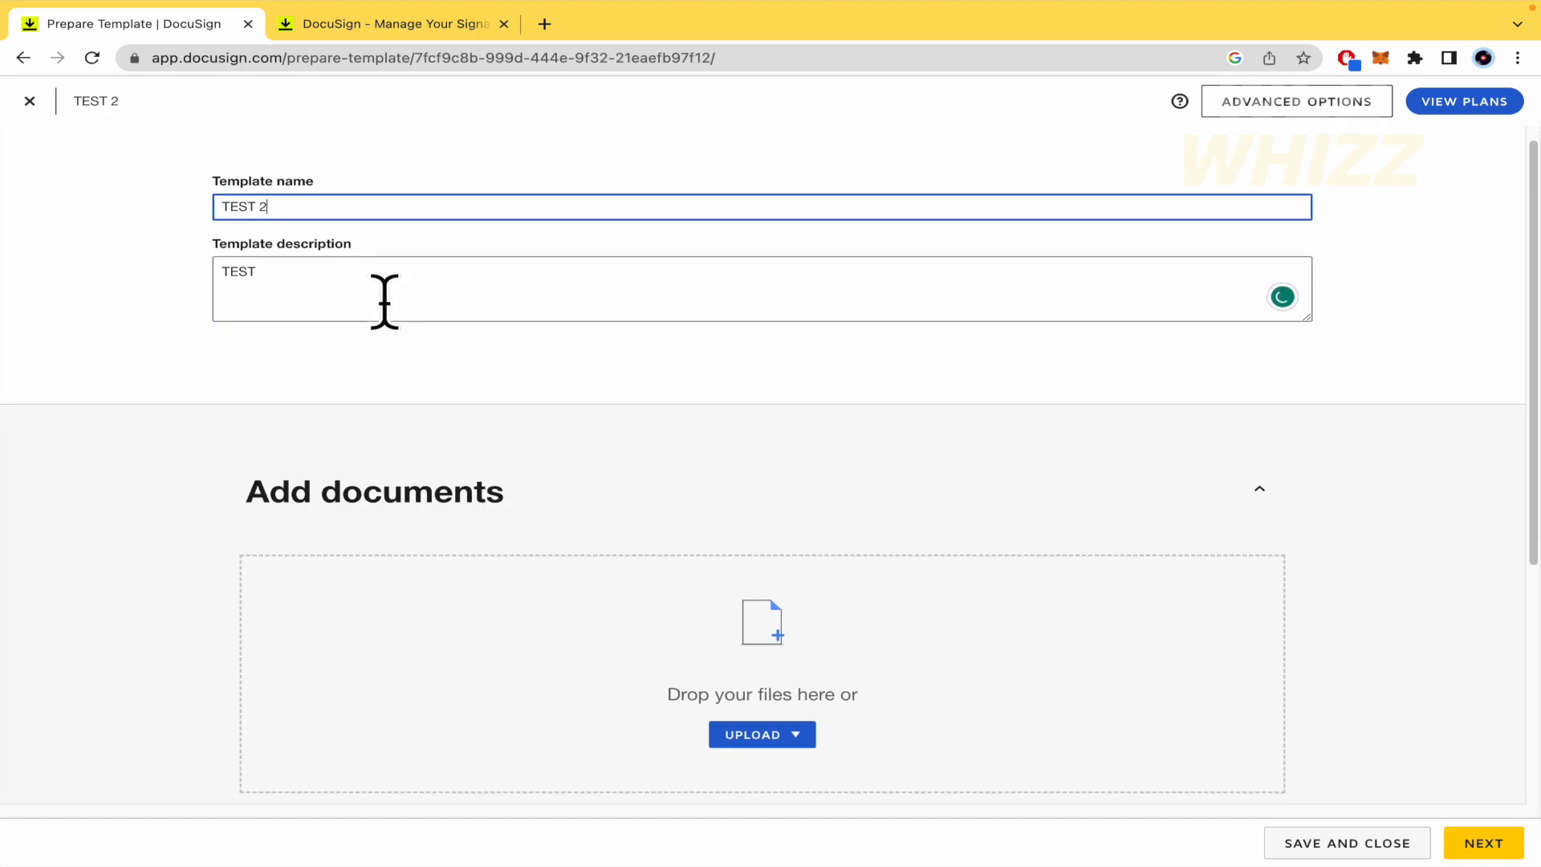
pyautogui.scroll(-2, 385, 377)
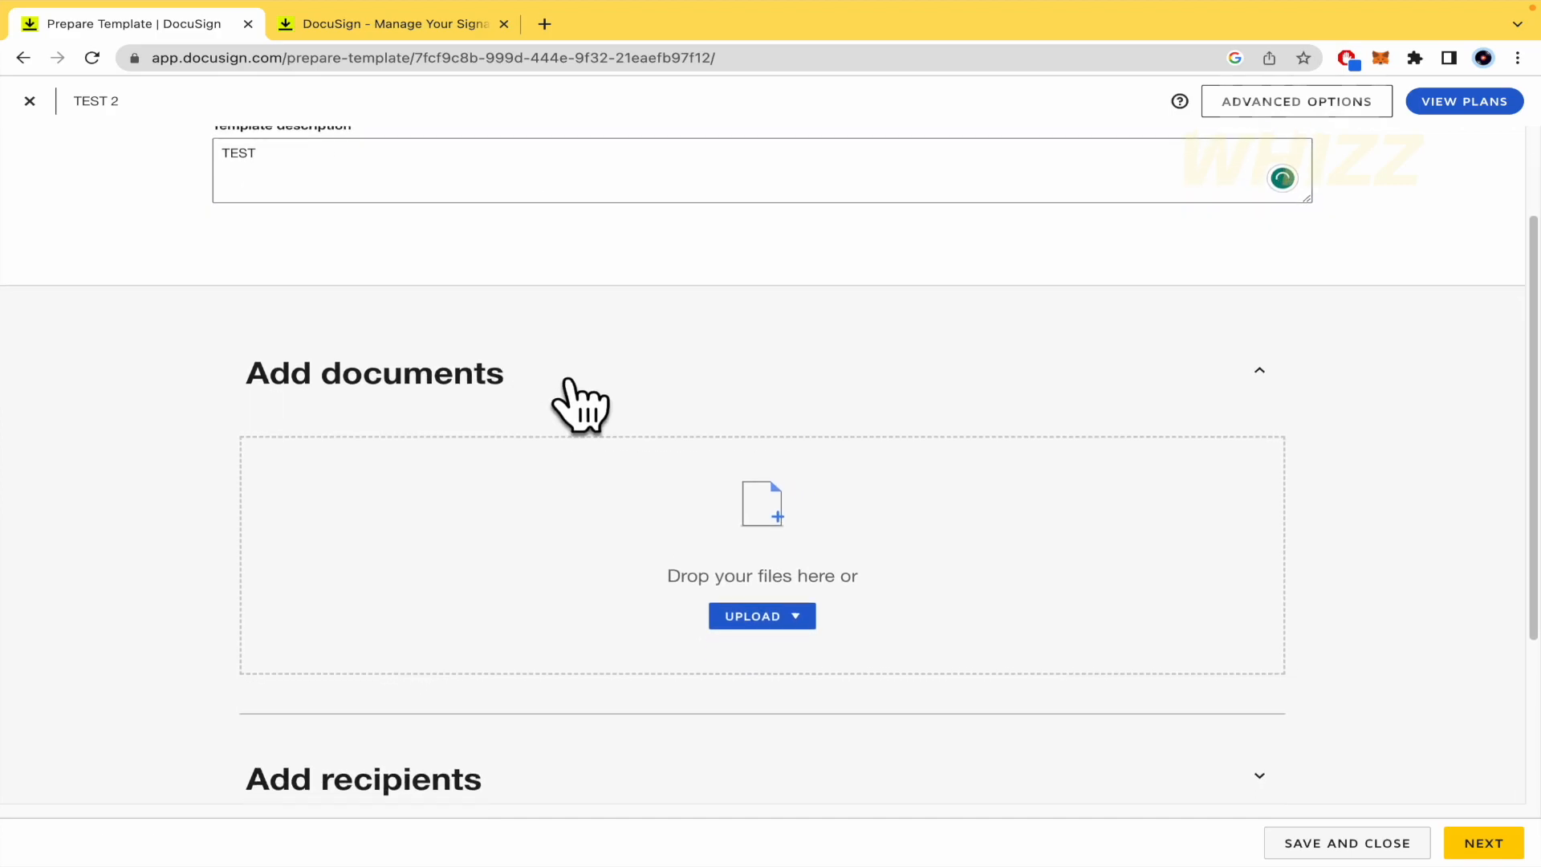
pyautogui.scroll(2, 582, 403)
pyautogui.click(479, 283)
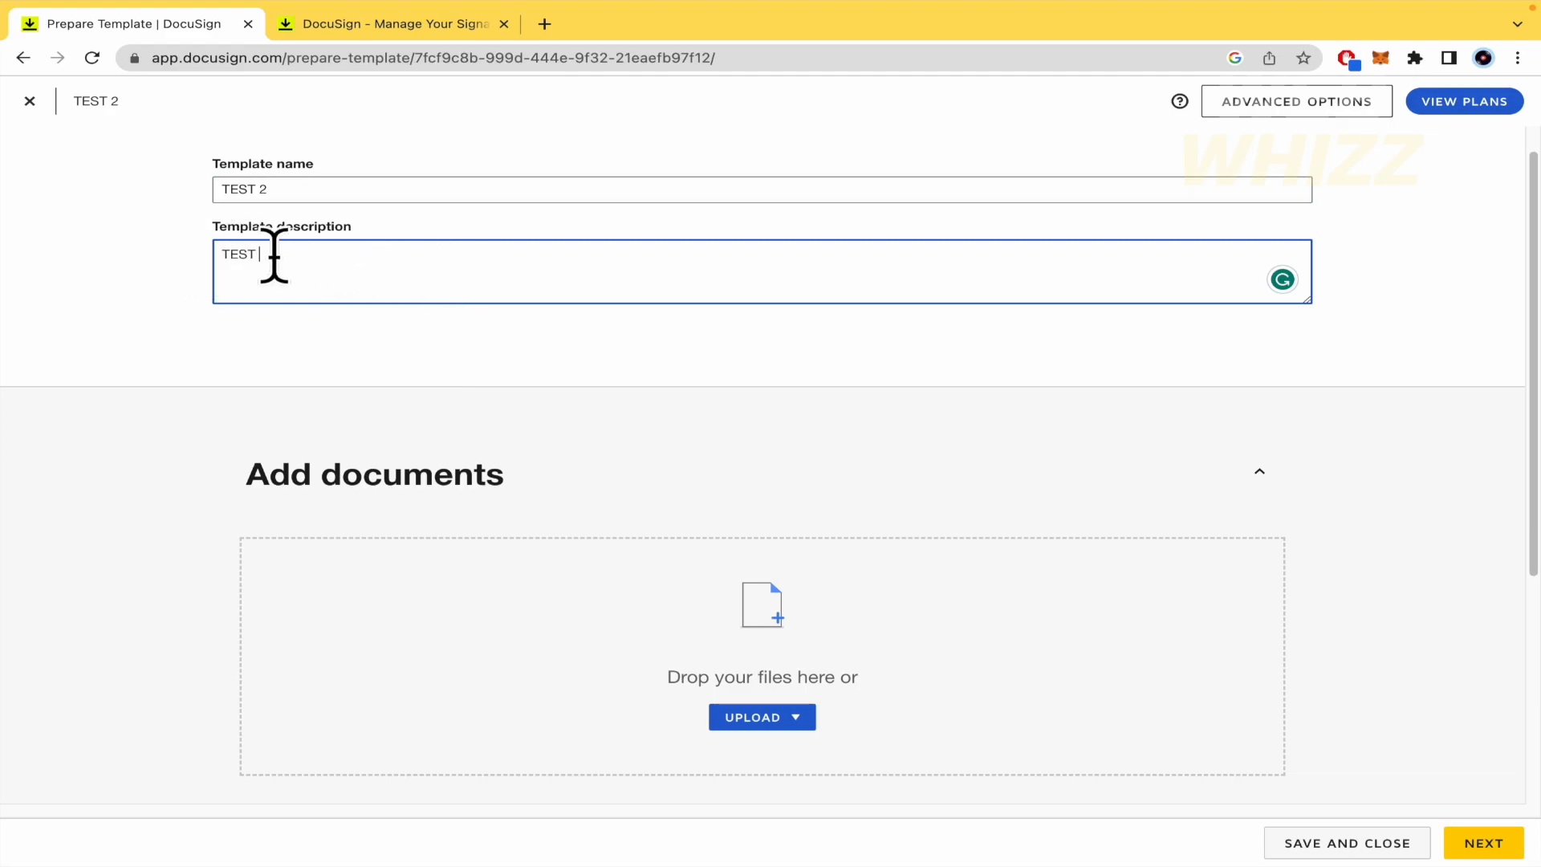
pyautogui.scroll(-1, 498, 322)
pyautogui.scroll(-3, 506, 345)
pyautogui.scroll(3, 506, 345)
pyautogui.click(444, 223)
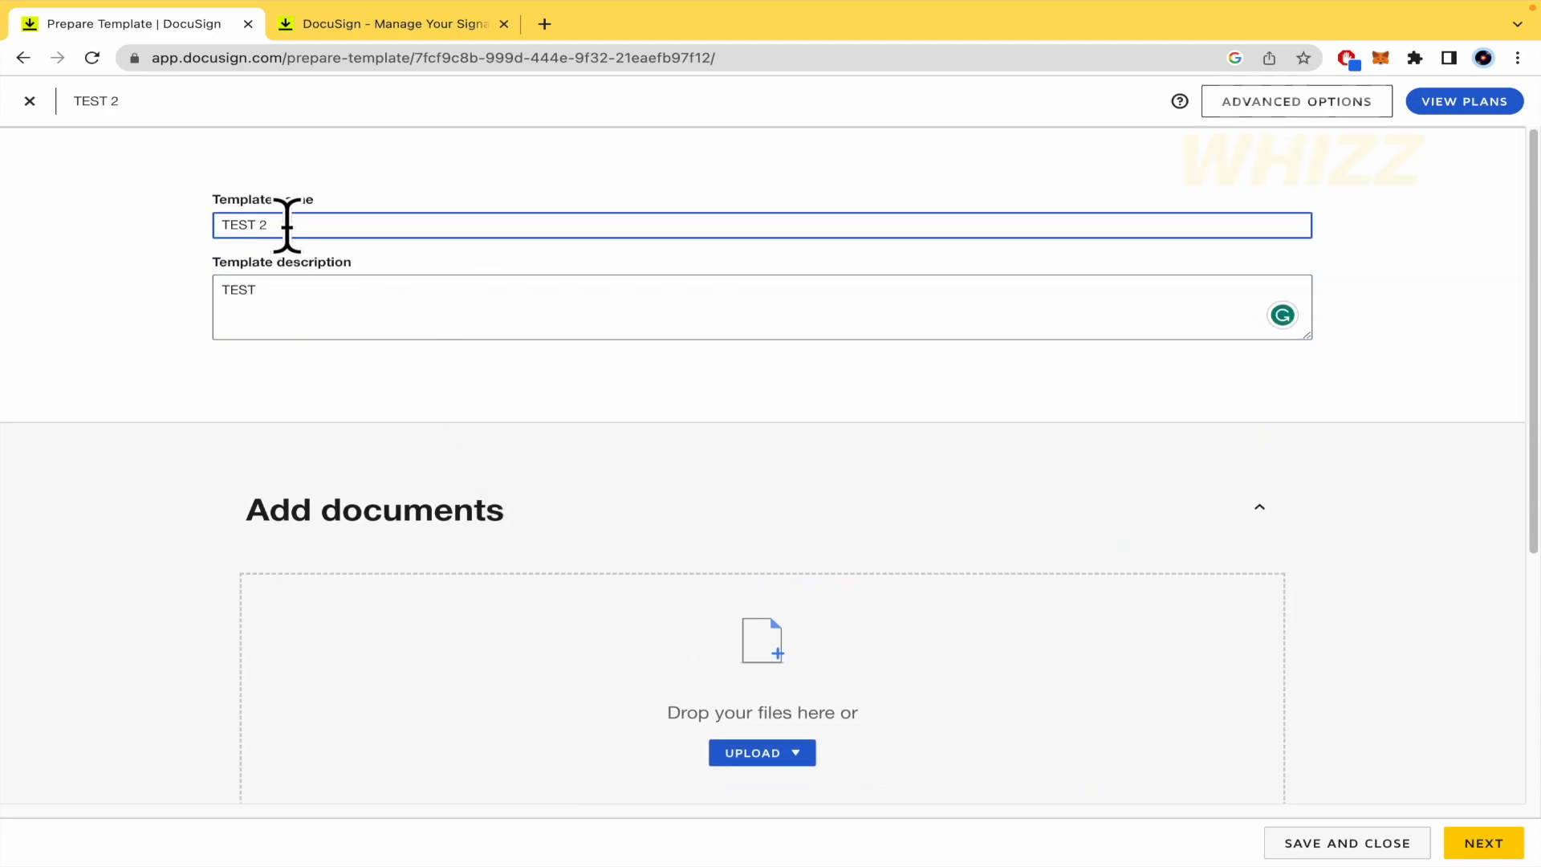
# Upload FORM 2.png from the computer's Downloads folder as the template's document.
pyautogui.scroll(-4, 379, 281)
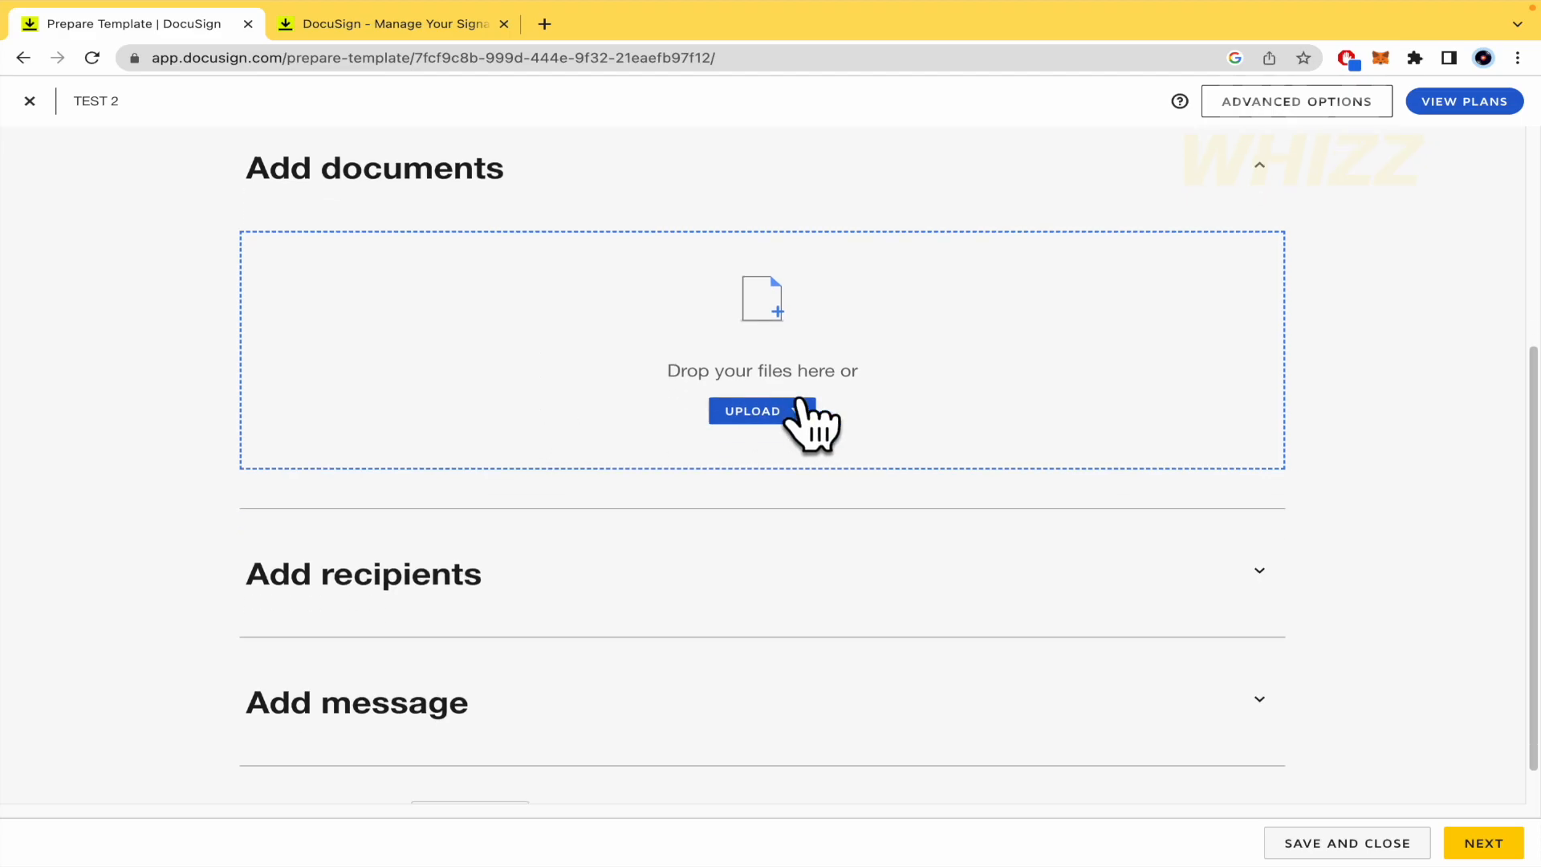
pyautogui.click(800, 406)
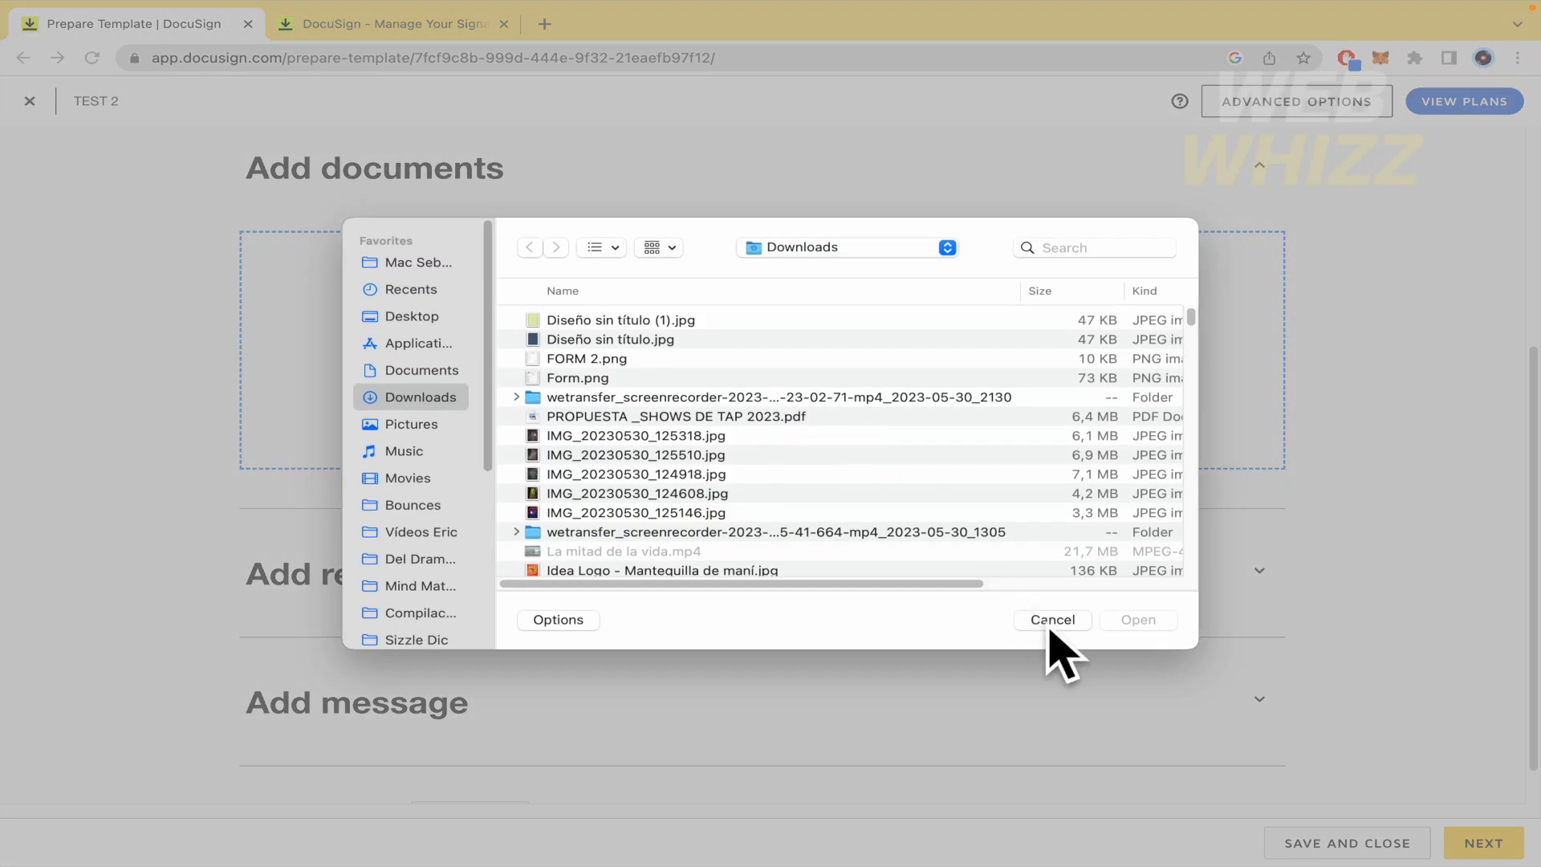
pyautogui.click(1050, 603)
pyautogui.click(802, 417)
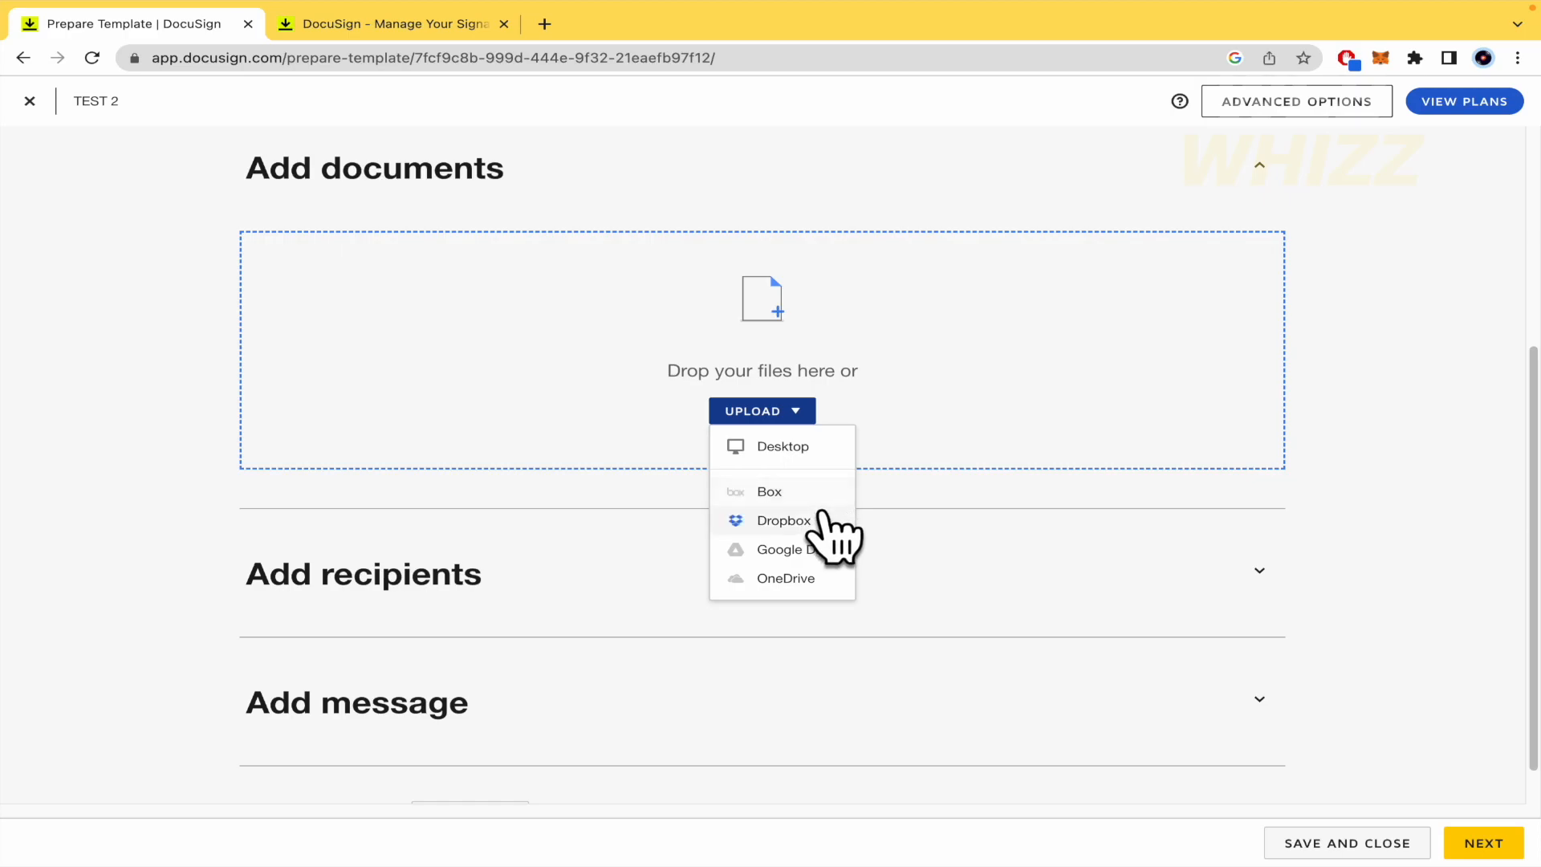
pyautogui.click(799, 449)
pyautogui.click(677, 359)
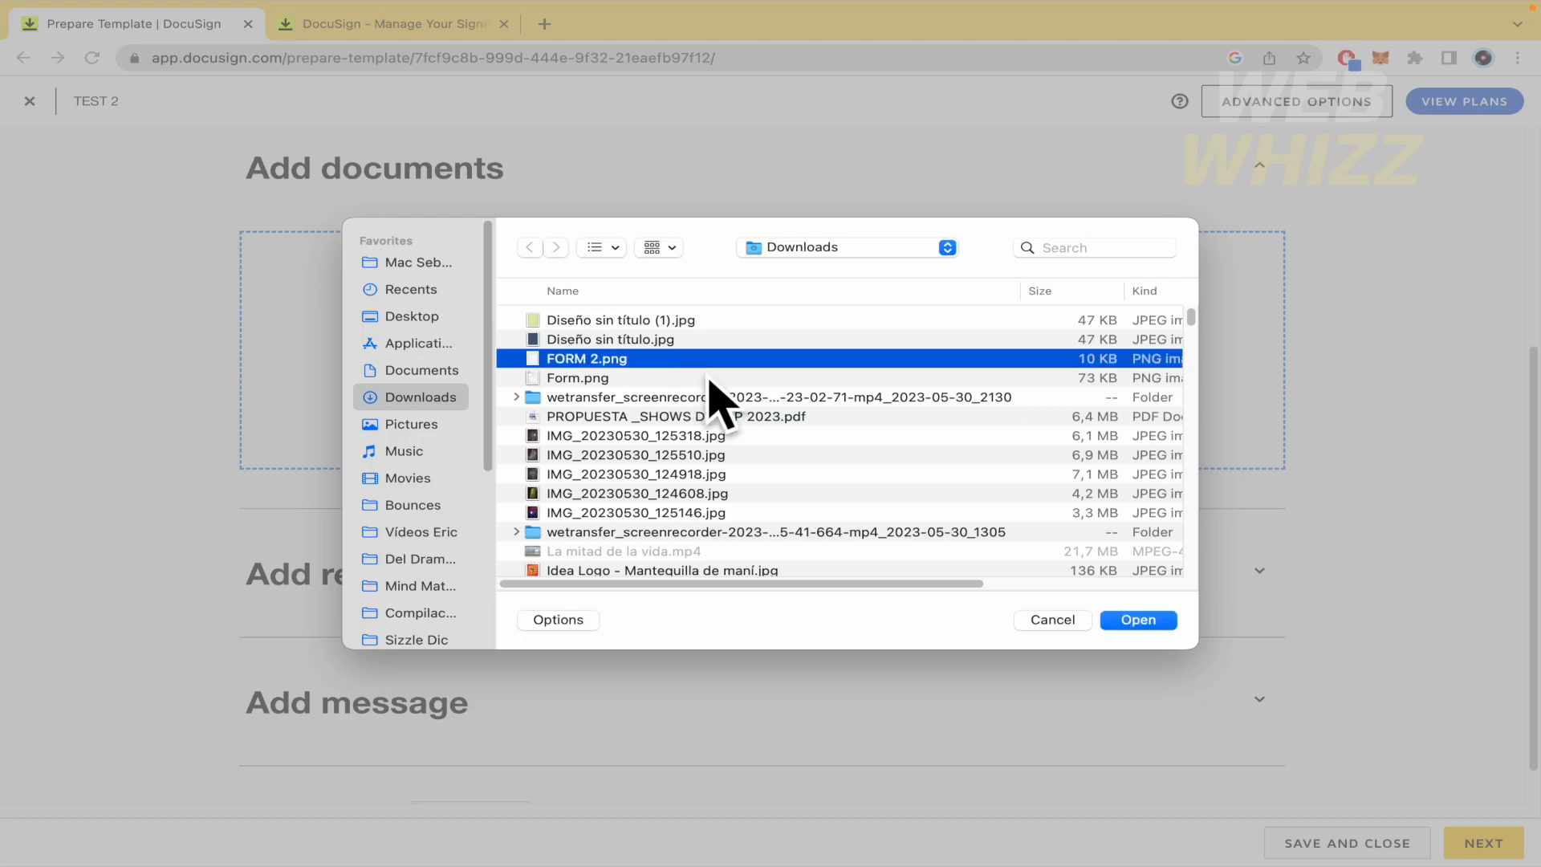
pyautogui.click(1120, 619)
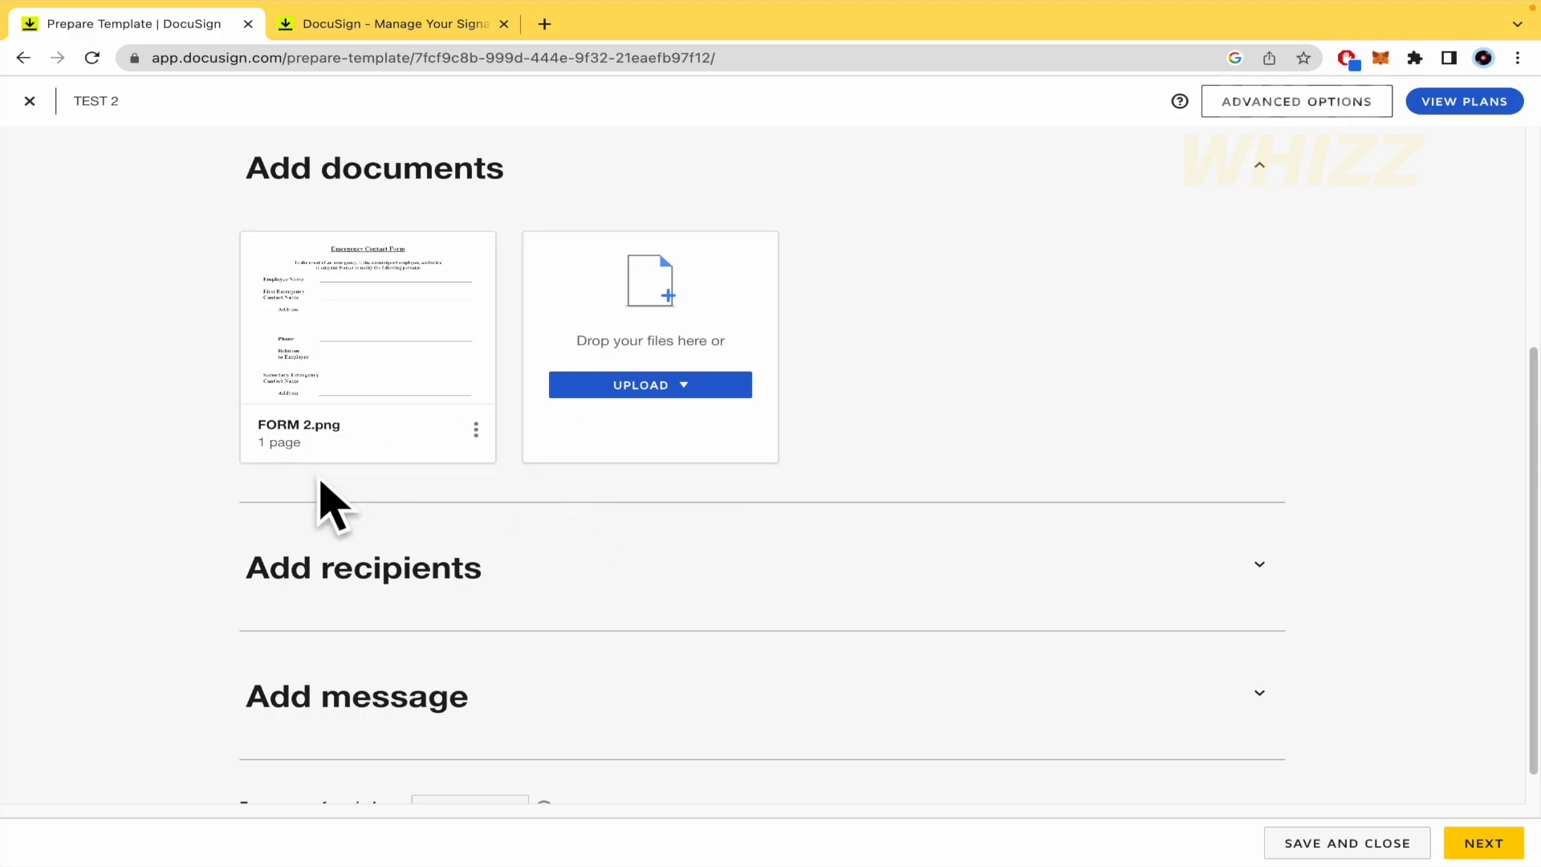
# Expand the recipients section and set the first recipient's role to EMPLOYEE.
pyautogui.click(514, 567)
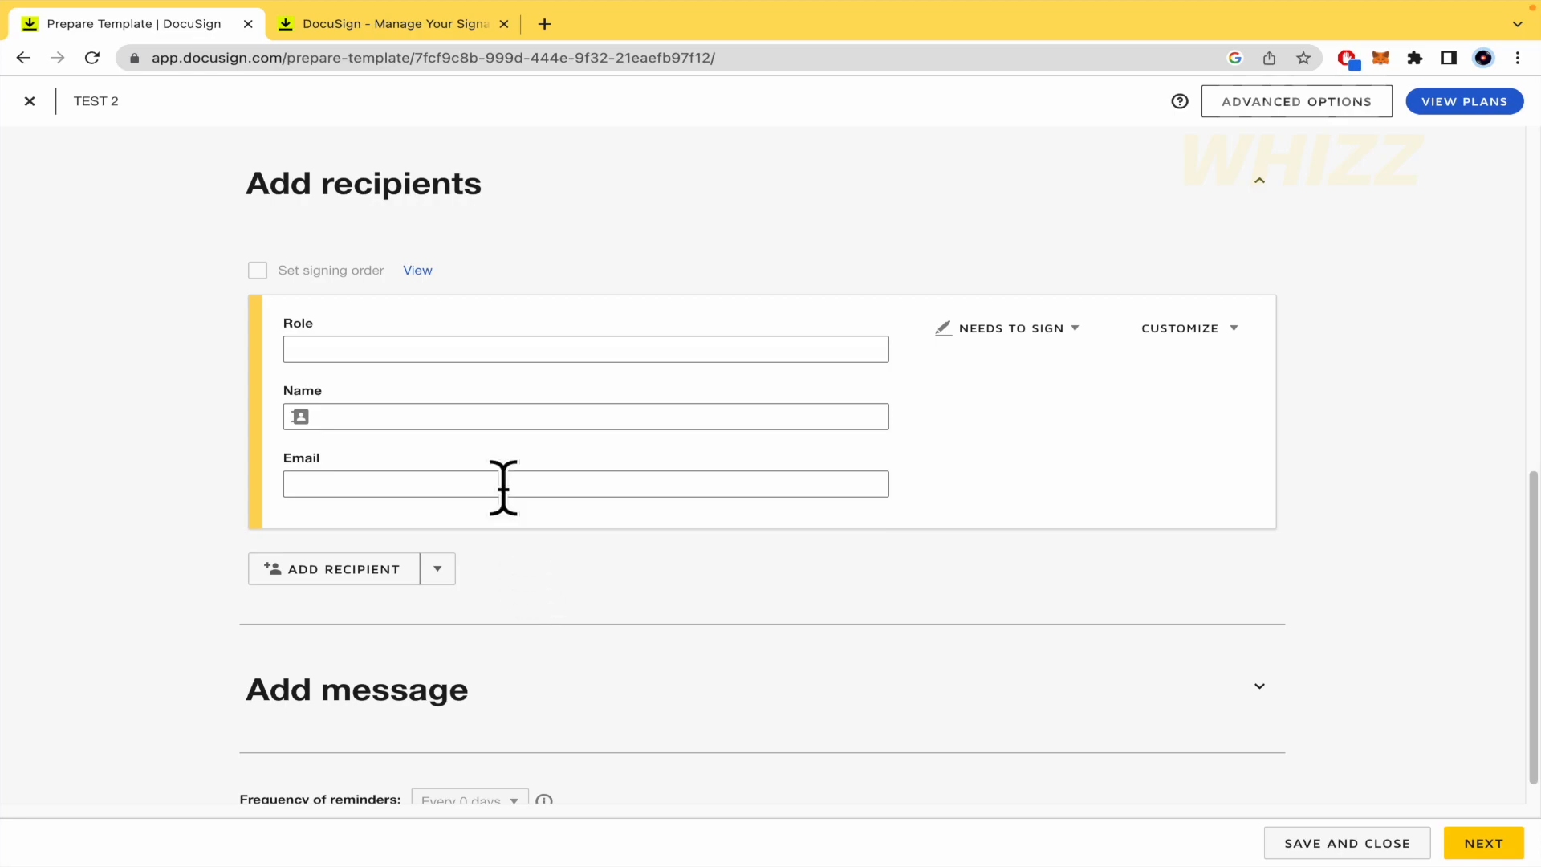
pyautogui.click(368, 349)
pyautogui.write('EMPLOYEE')
pyautogui.click(882, 438)
pyautogui.click(494, 353)
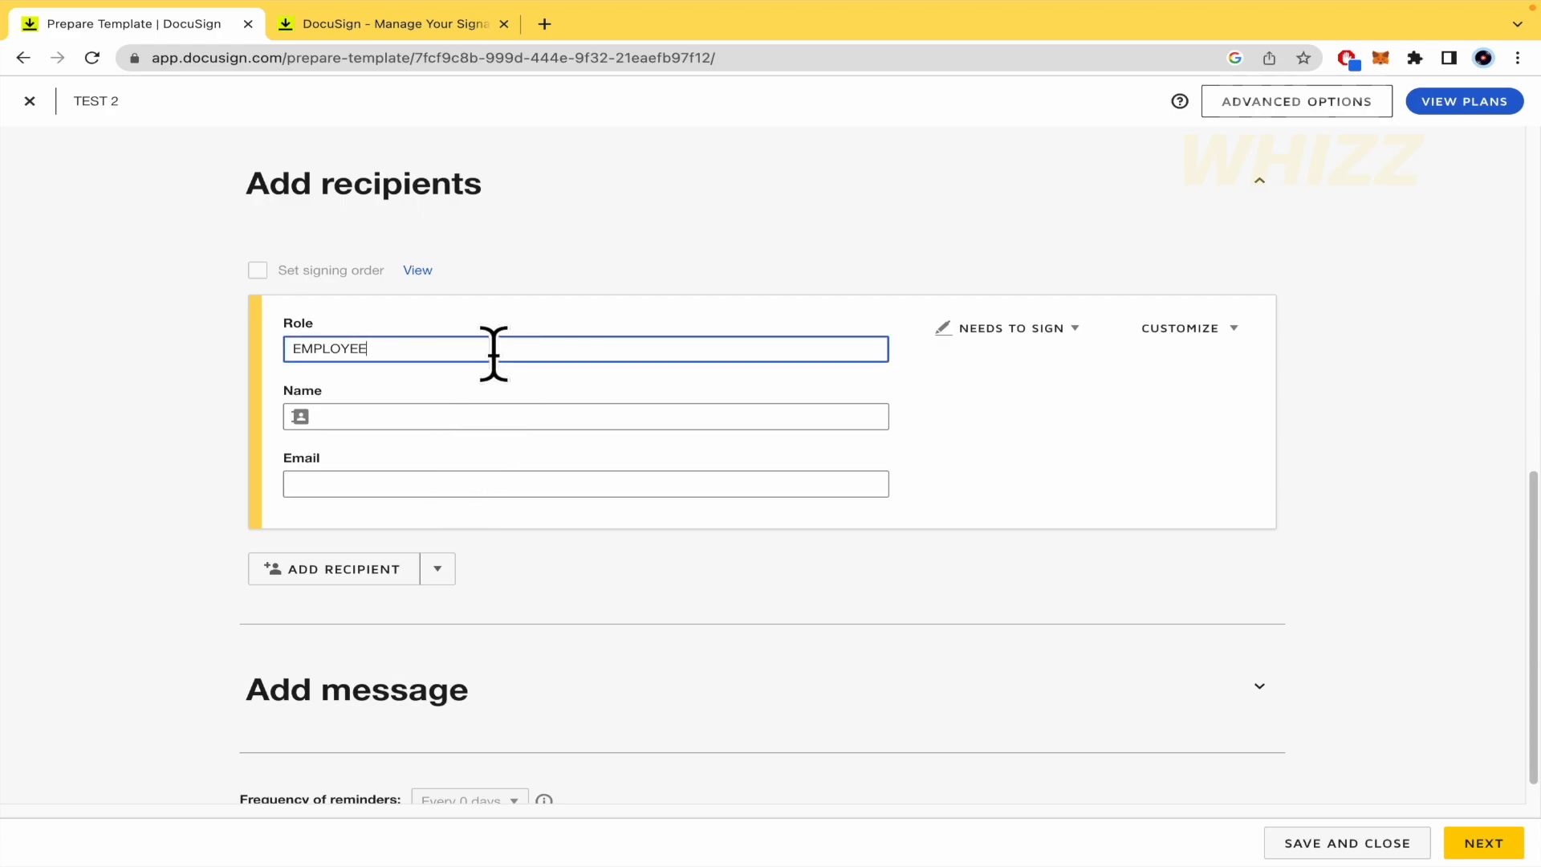
pyautogui.click(1047, 409)
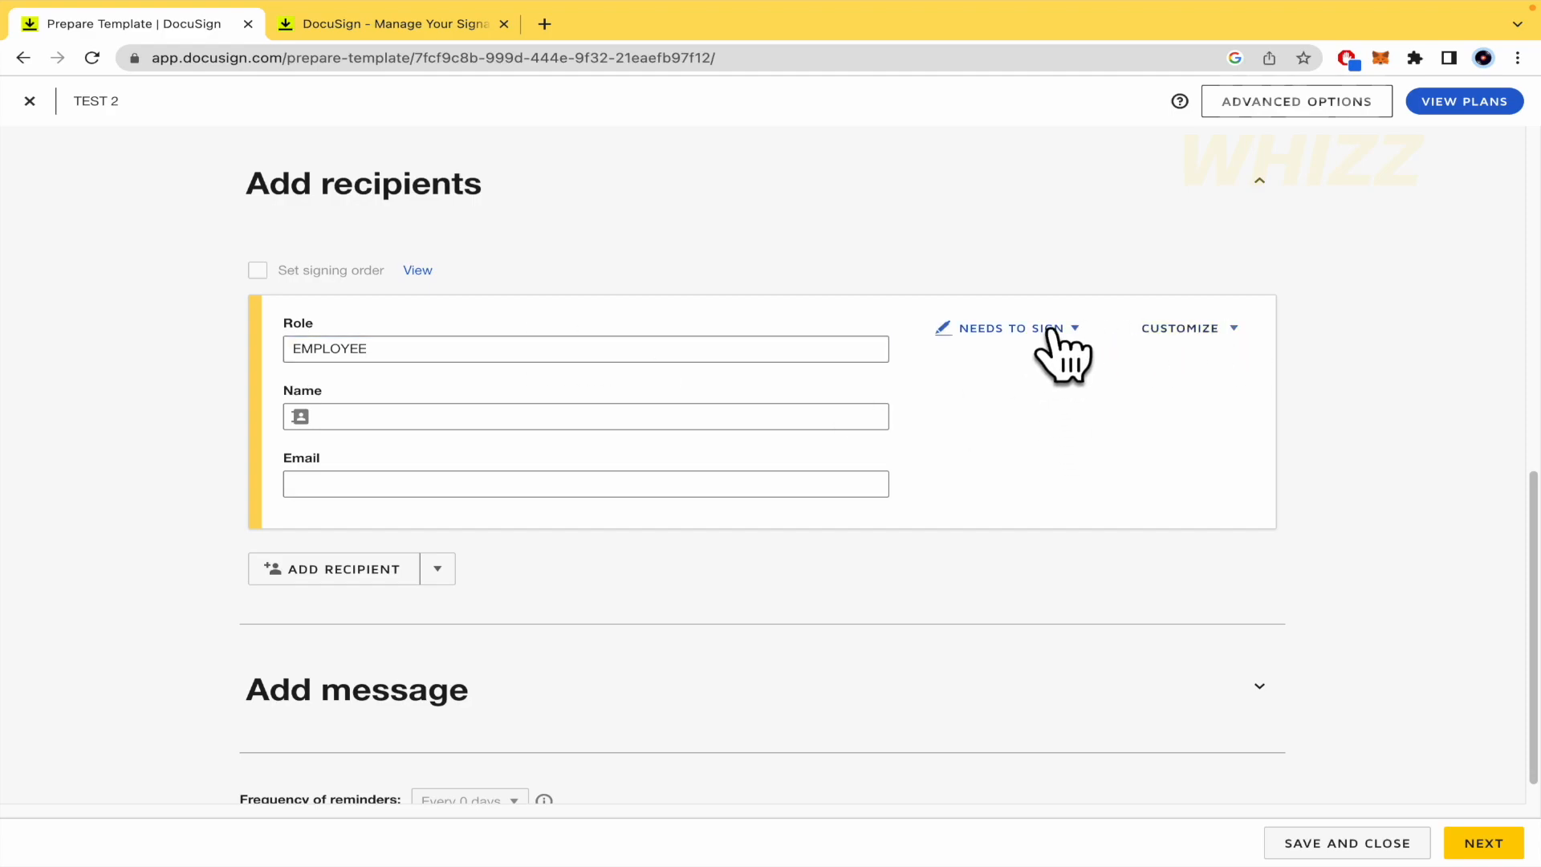
pyautogui.click(1047, 330)
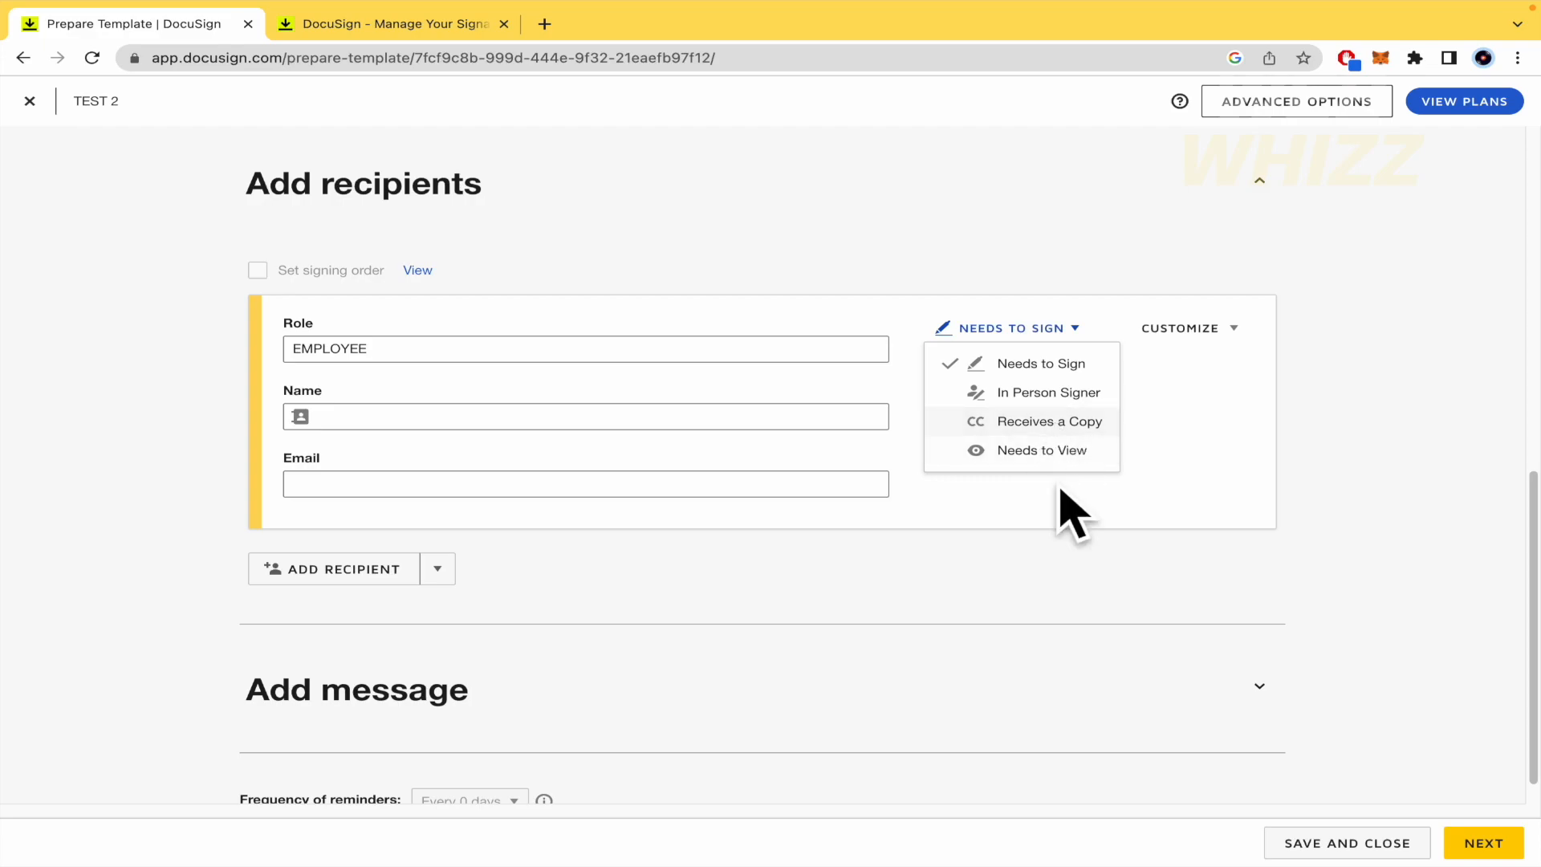
pyautogui.click(1065, 521)
pyautogui.click(1199, 330)
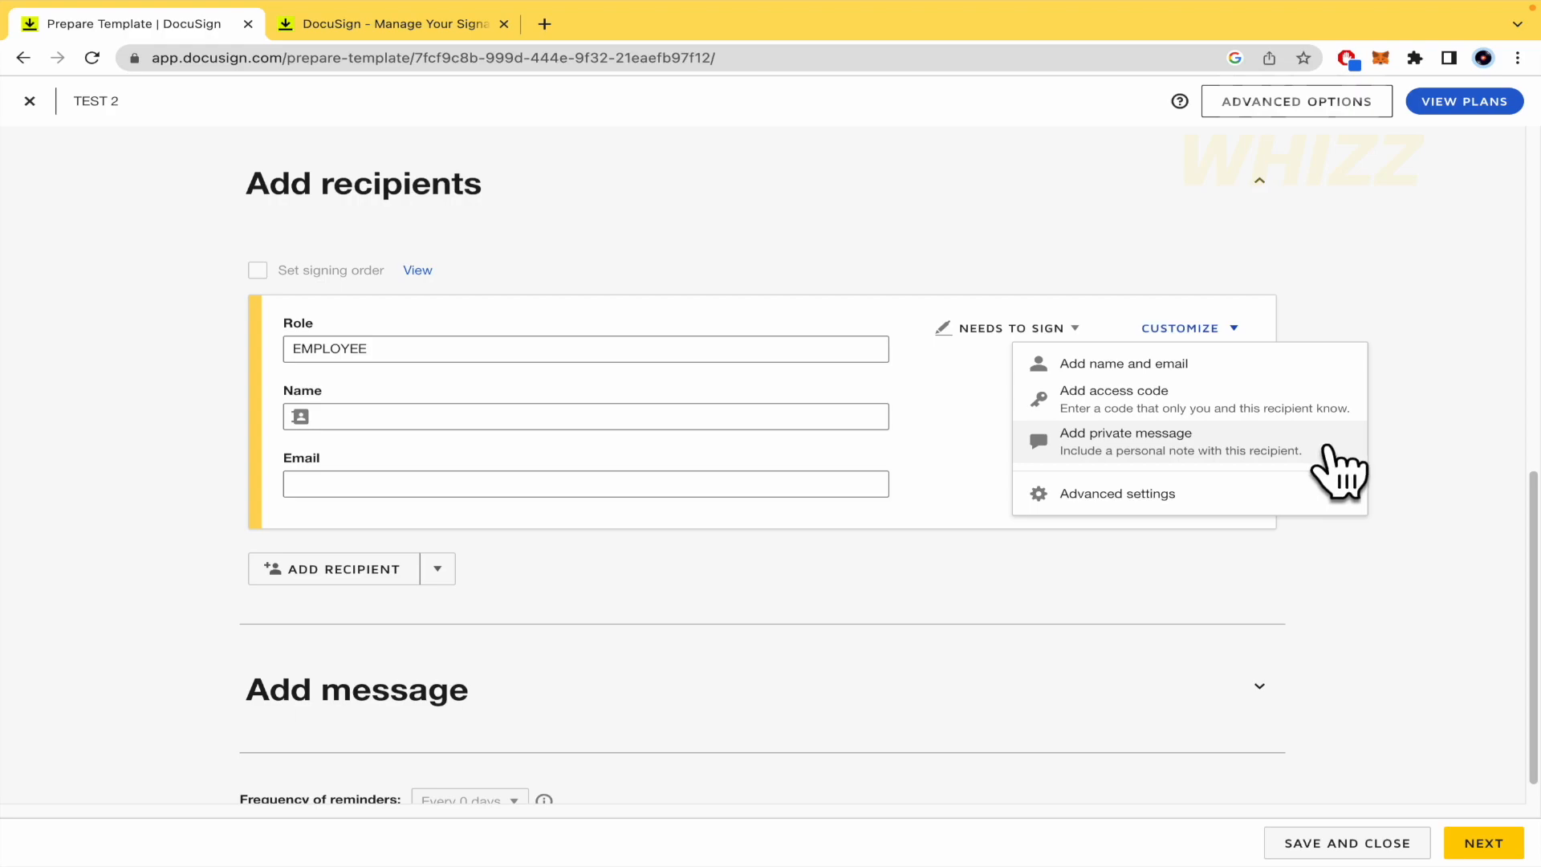
pyautogui.click(1442, 445)
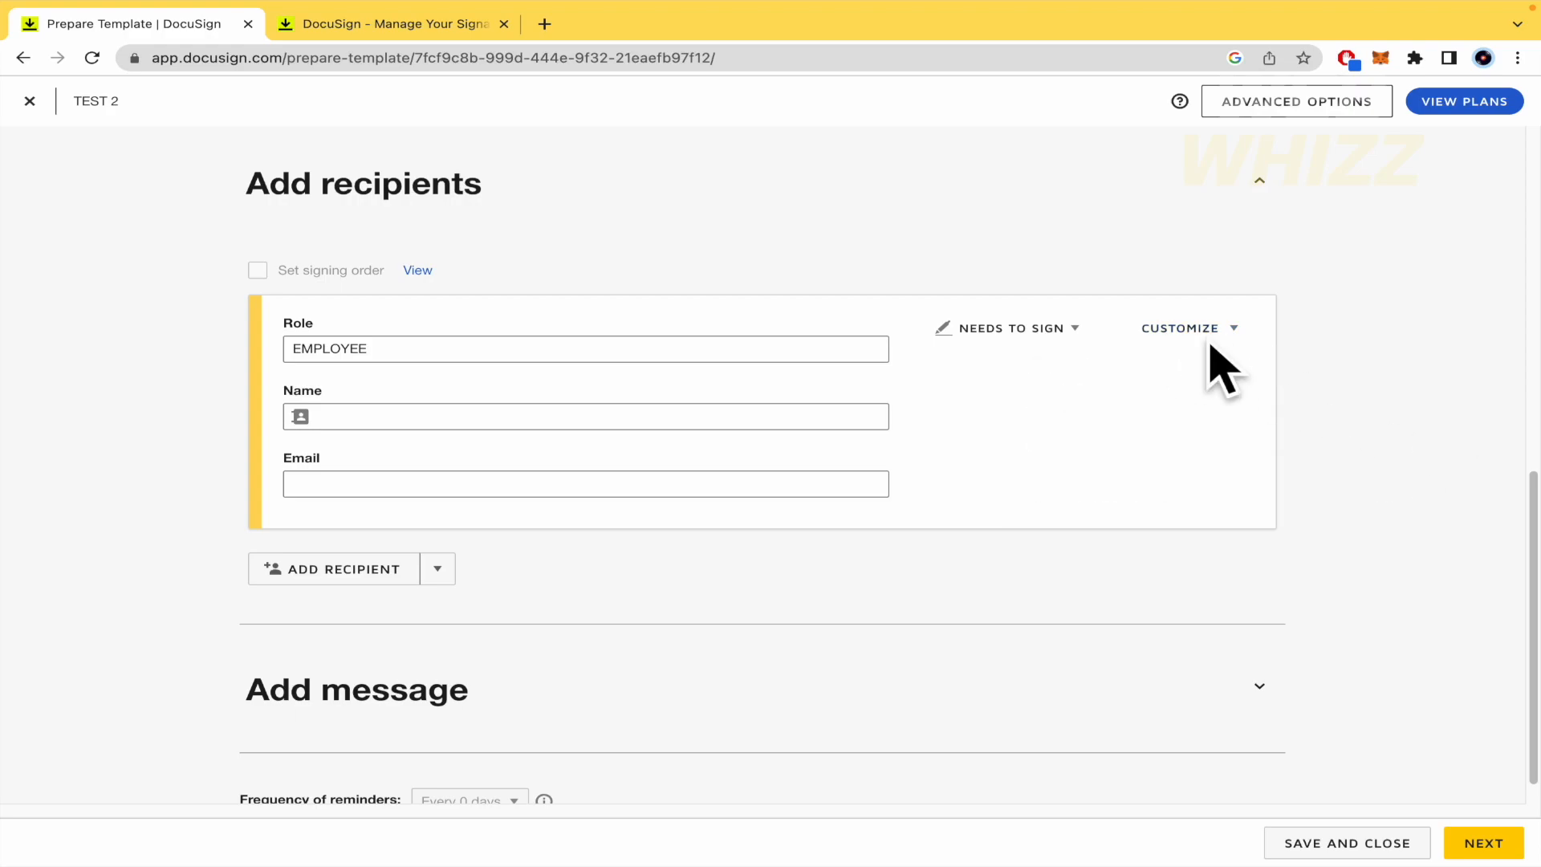
# Add a second recipient with the role MANAGER and fill in the name and e-mail from the suggested contact.
pyautogui.click(338, 569)
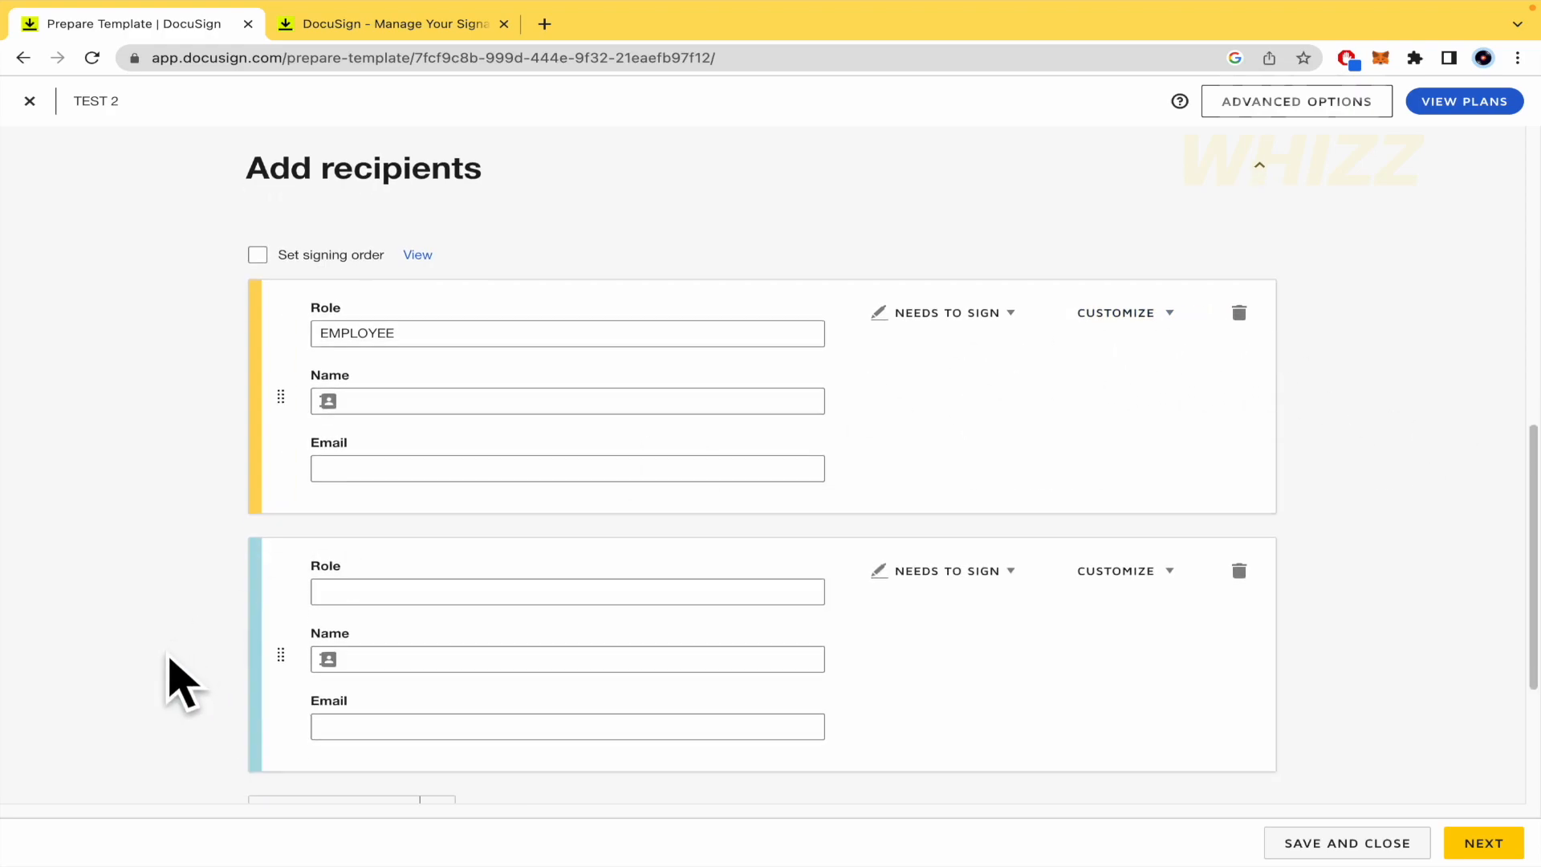
pyautogui.scroll(-1, 172, 678)
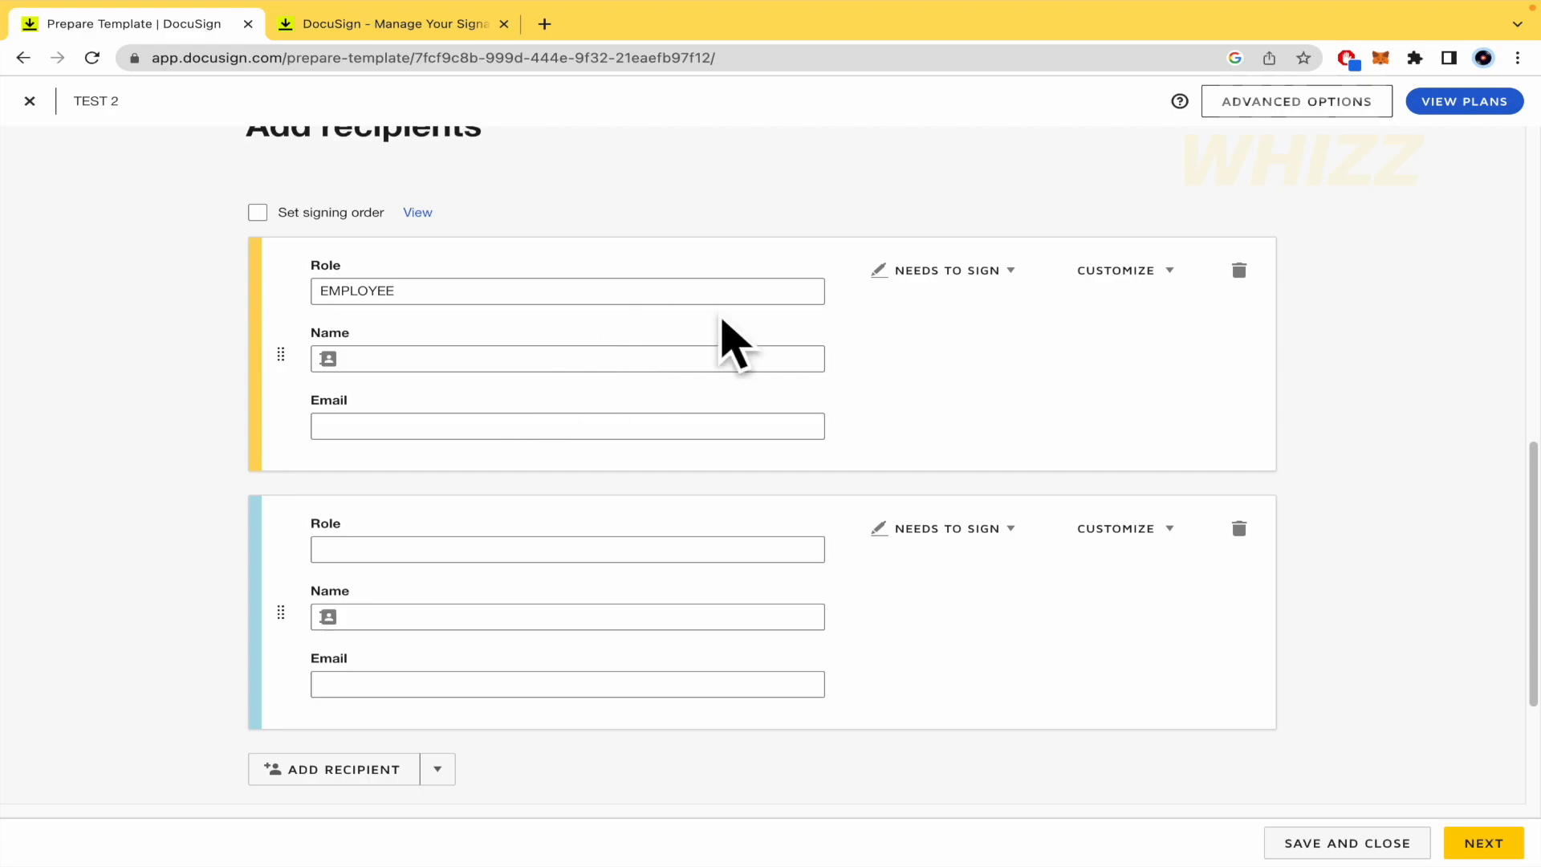
pyautogui.click(559, 554)
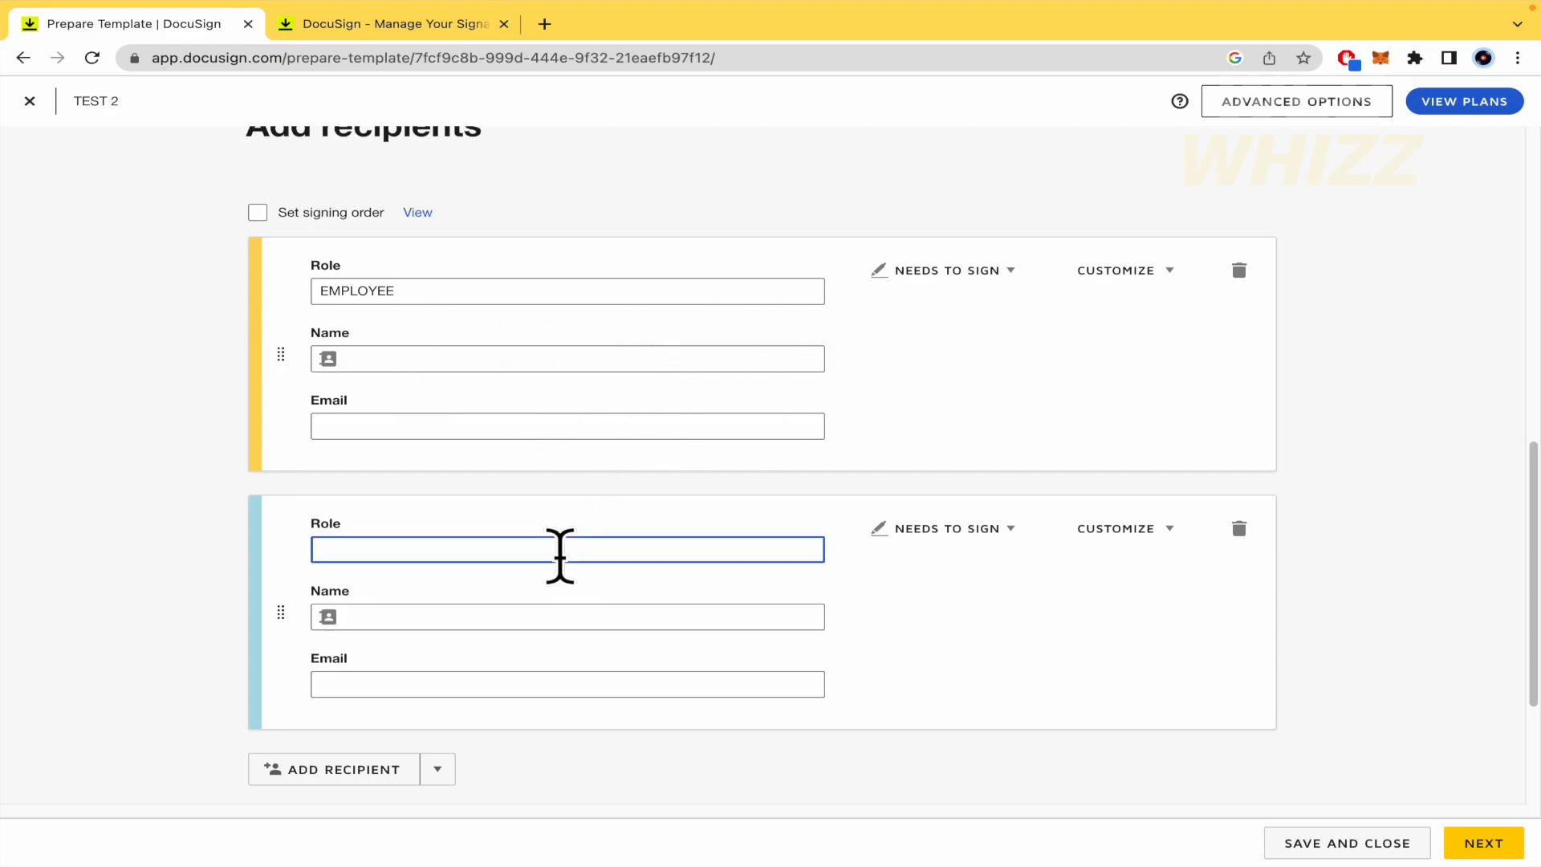
pyautogui.write('MANAGER')
pyautogui.click(1043, 586)
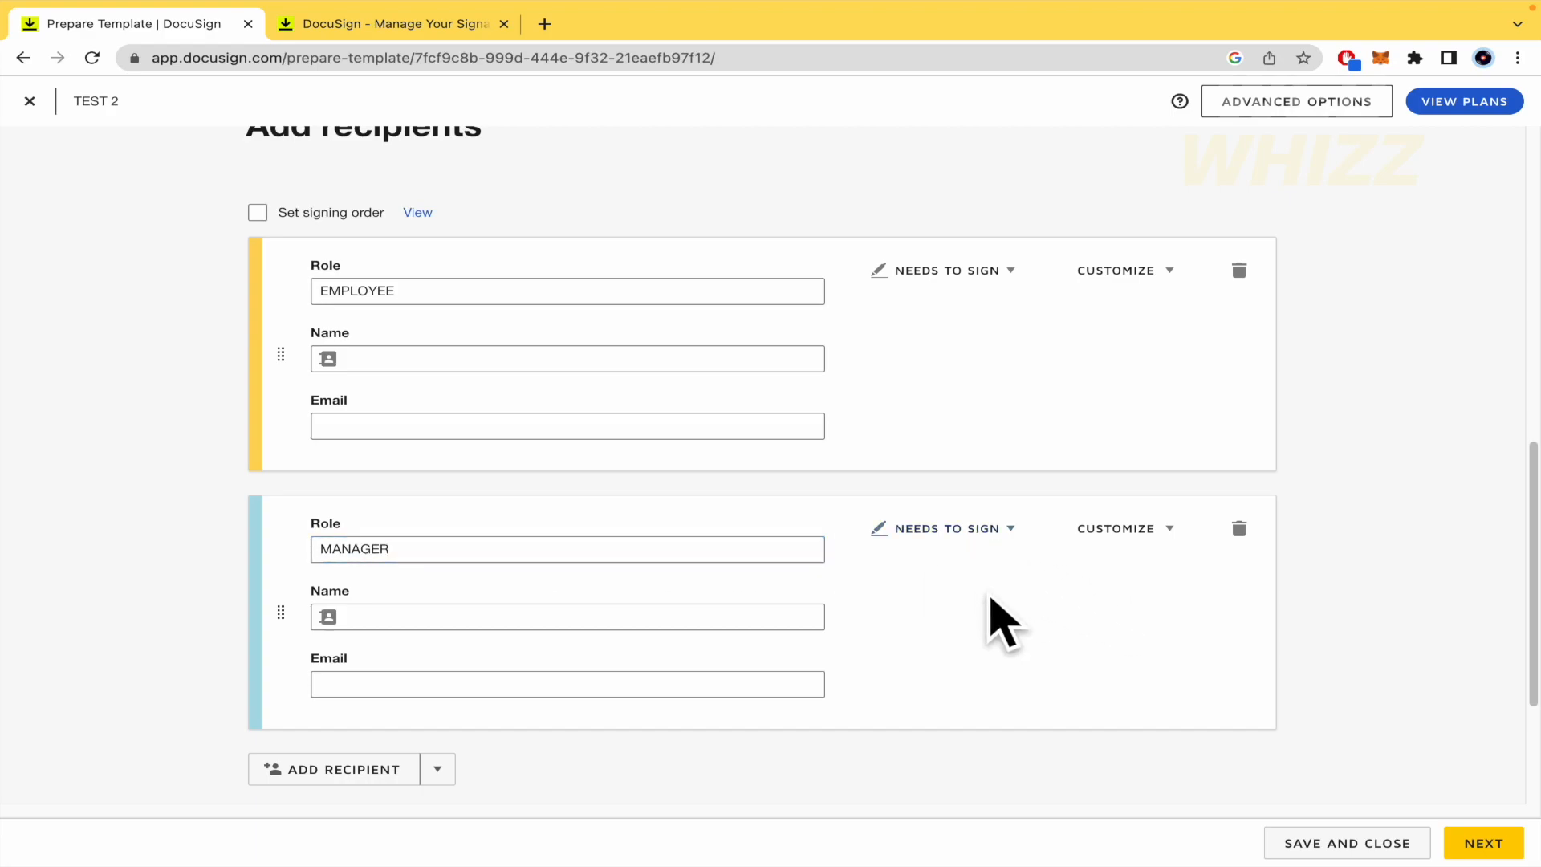
pyautogui.click(683, 616)
pyautogui.click(594, 654)
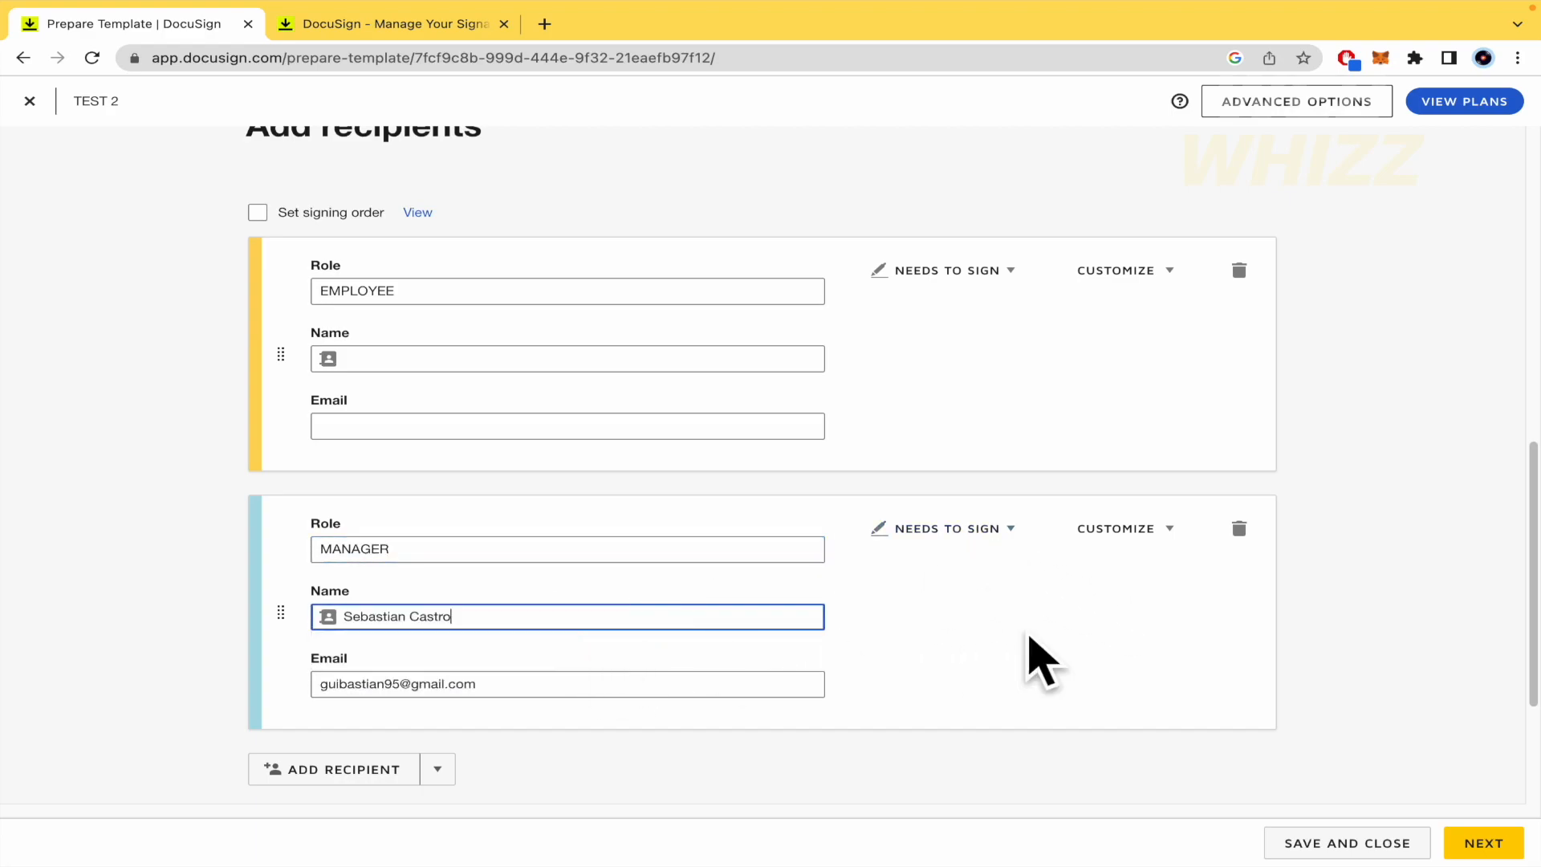
# Add a third recipient with the role ADMINISTRATOR, set to Receives a Copy.
pyautogui.scroll(-2, 1040, 658)
pyautogui.click(372, 650)
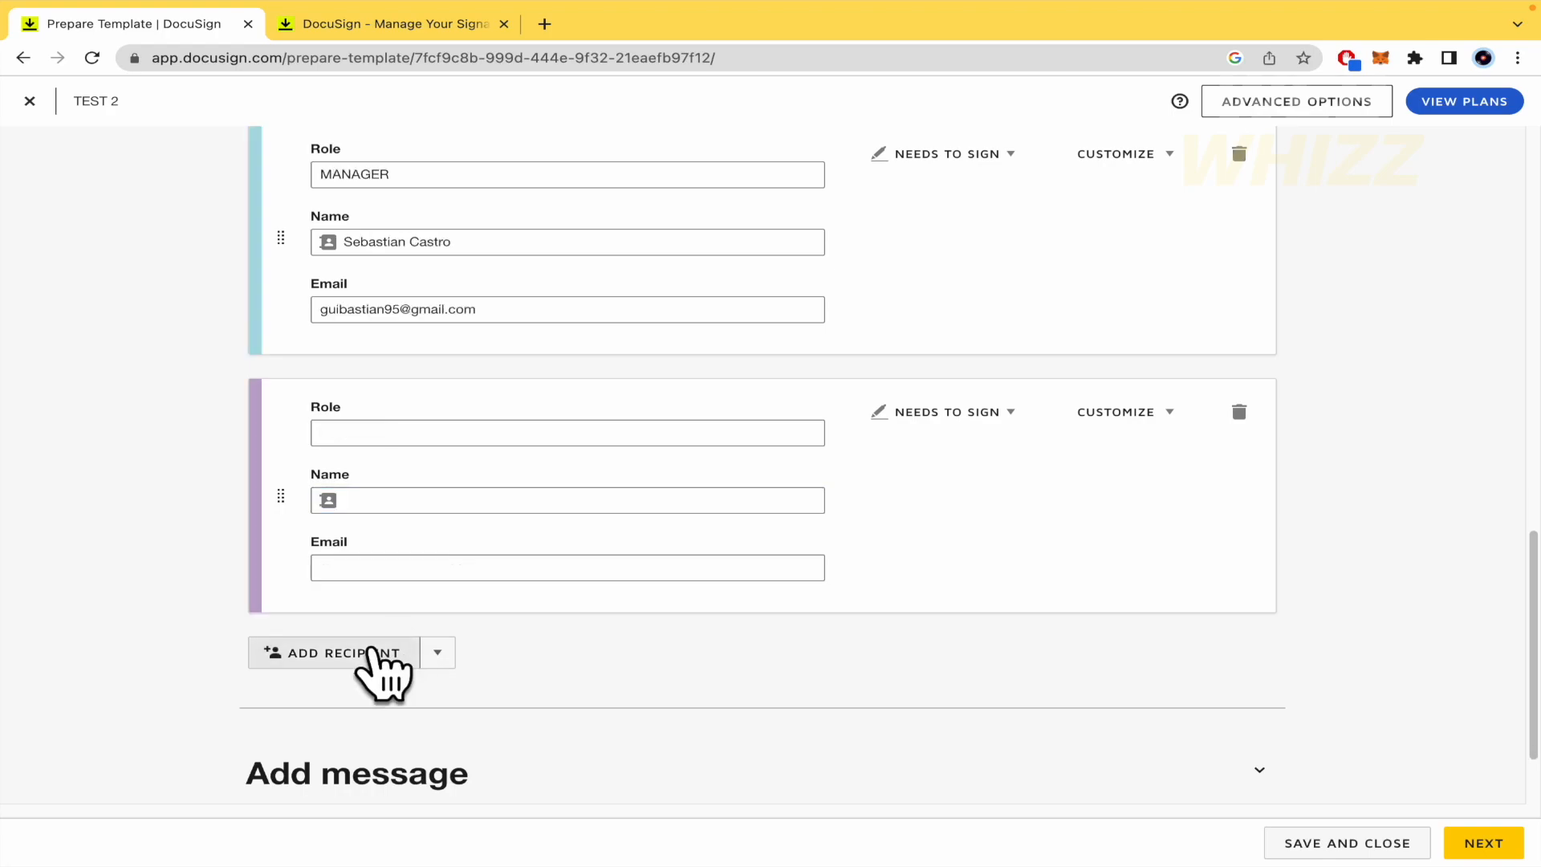
pyautogui.scroll(1, 378, 665)
pyautogui.click(531, 532)
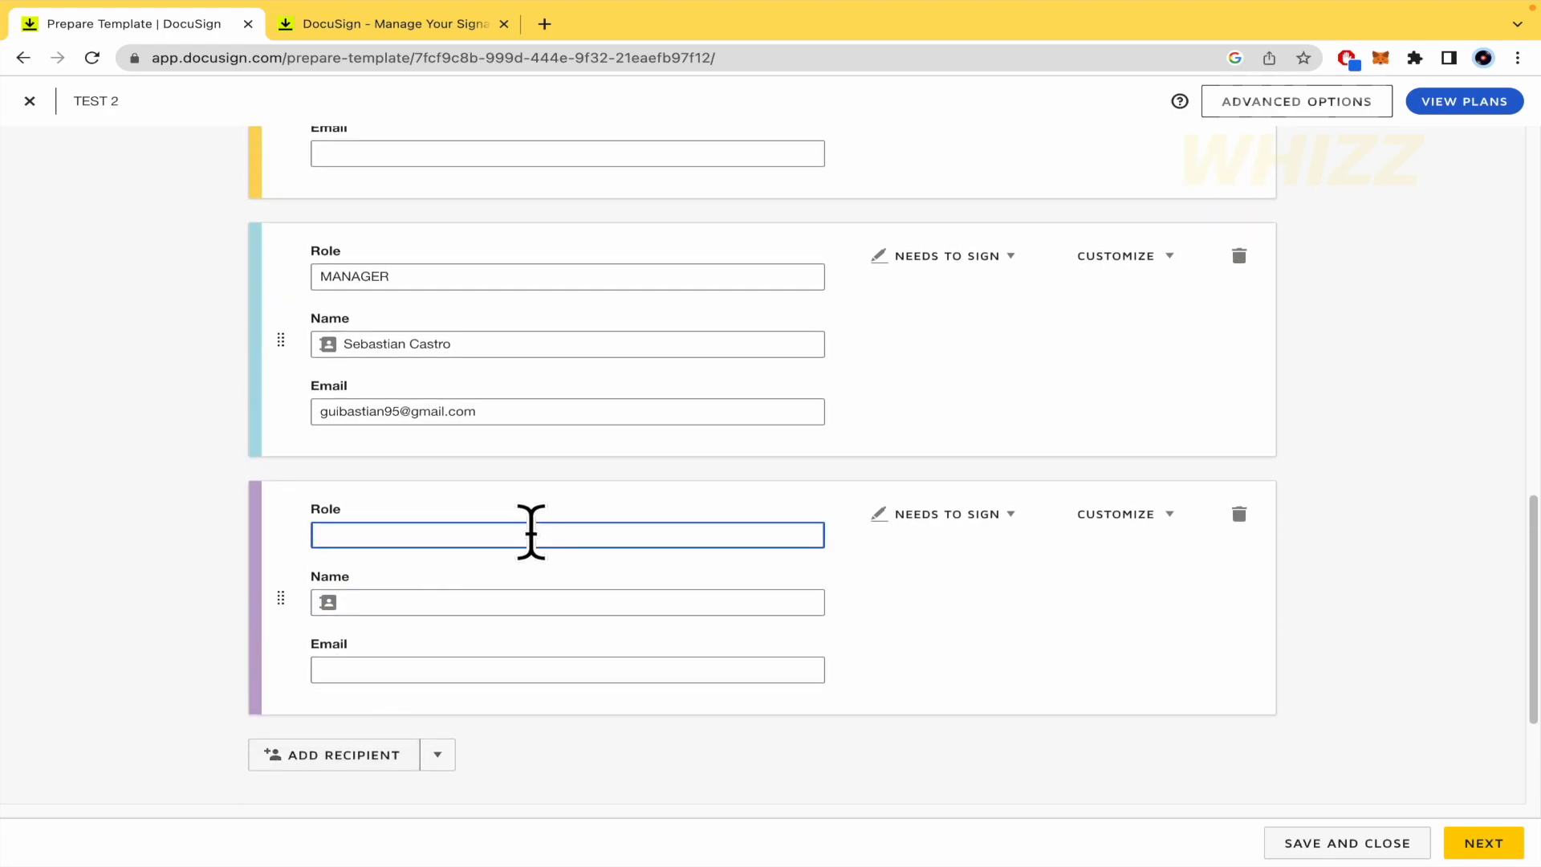
pyautogui.write('ADMINISTRATOR')
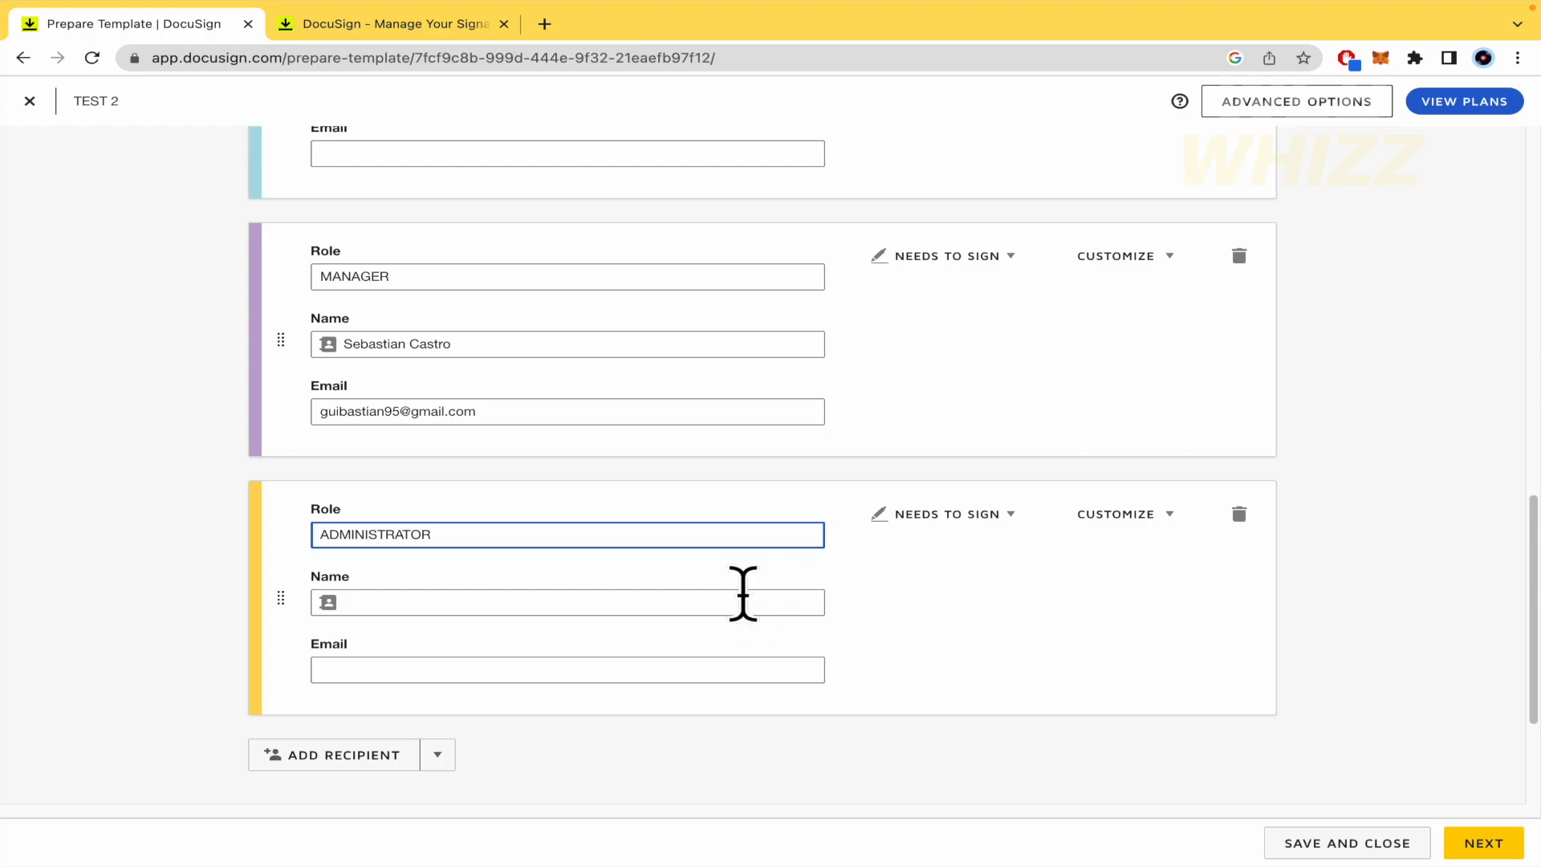
pyautogui.click(978, 526)
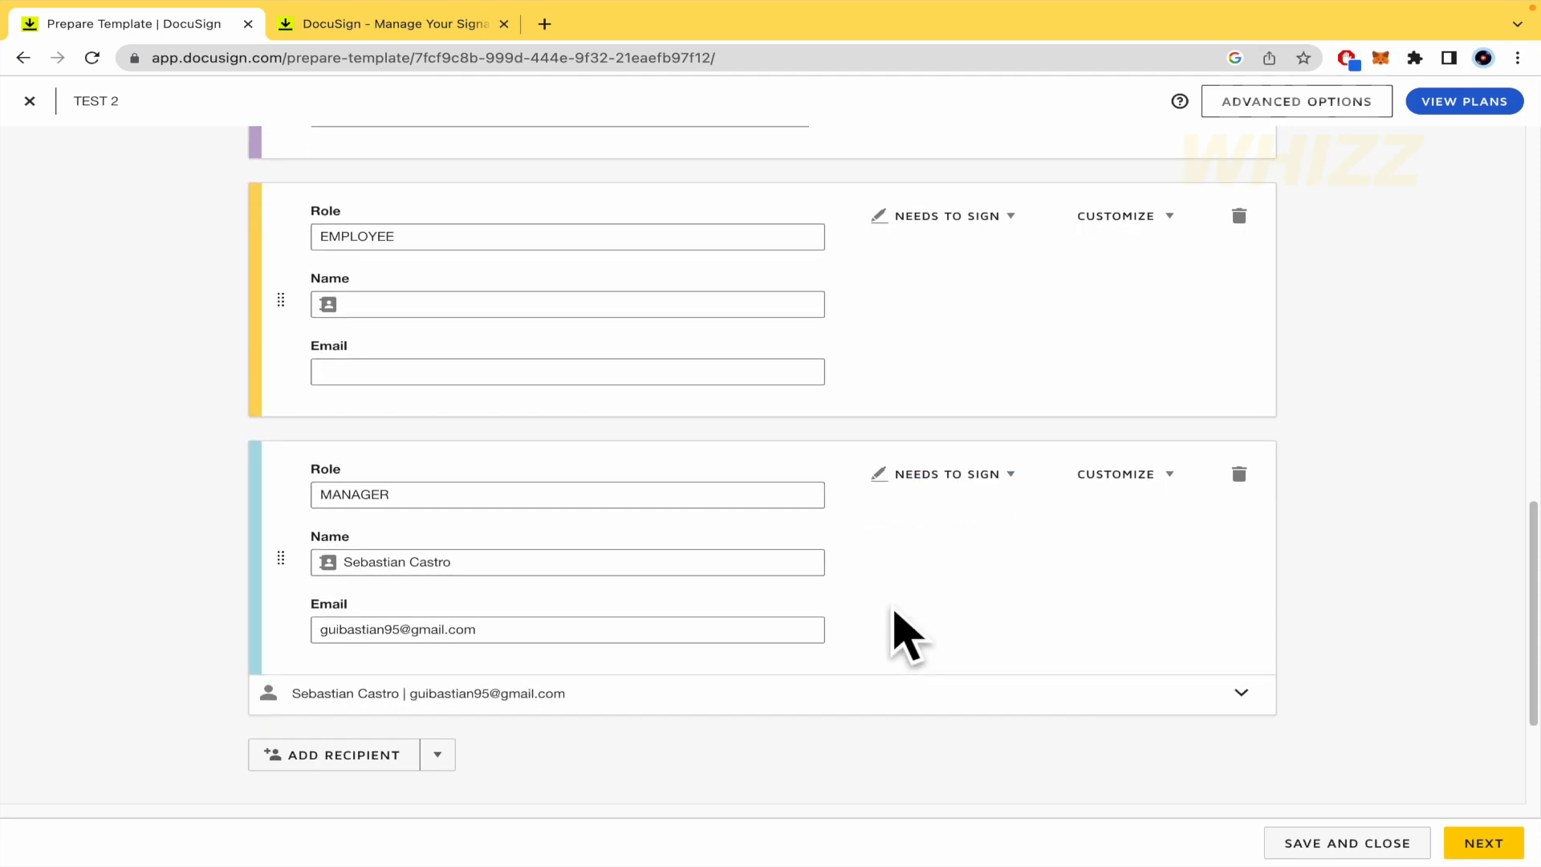
# Turn on the signing order for the template's recipients.
pyautogui.scroll(5, 892, 622)
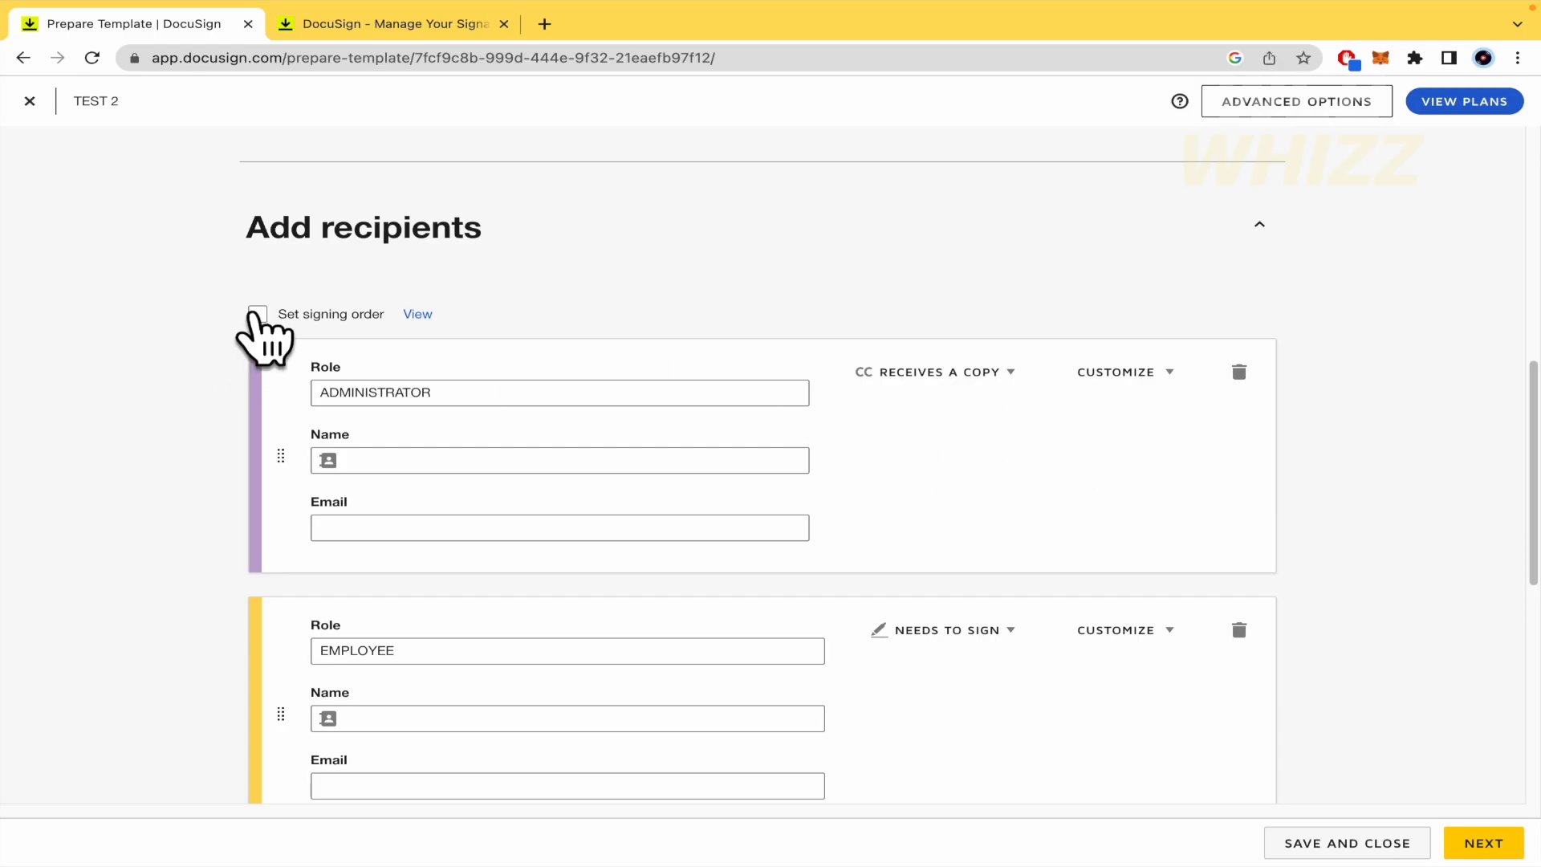
pyautogui.scroll(-6, 251, 337)
pyautogui.scroll(7, 209, 441)
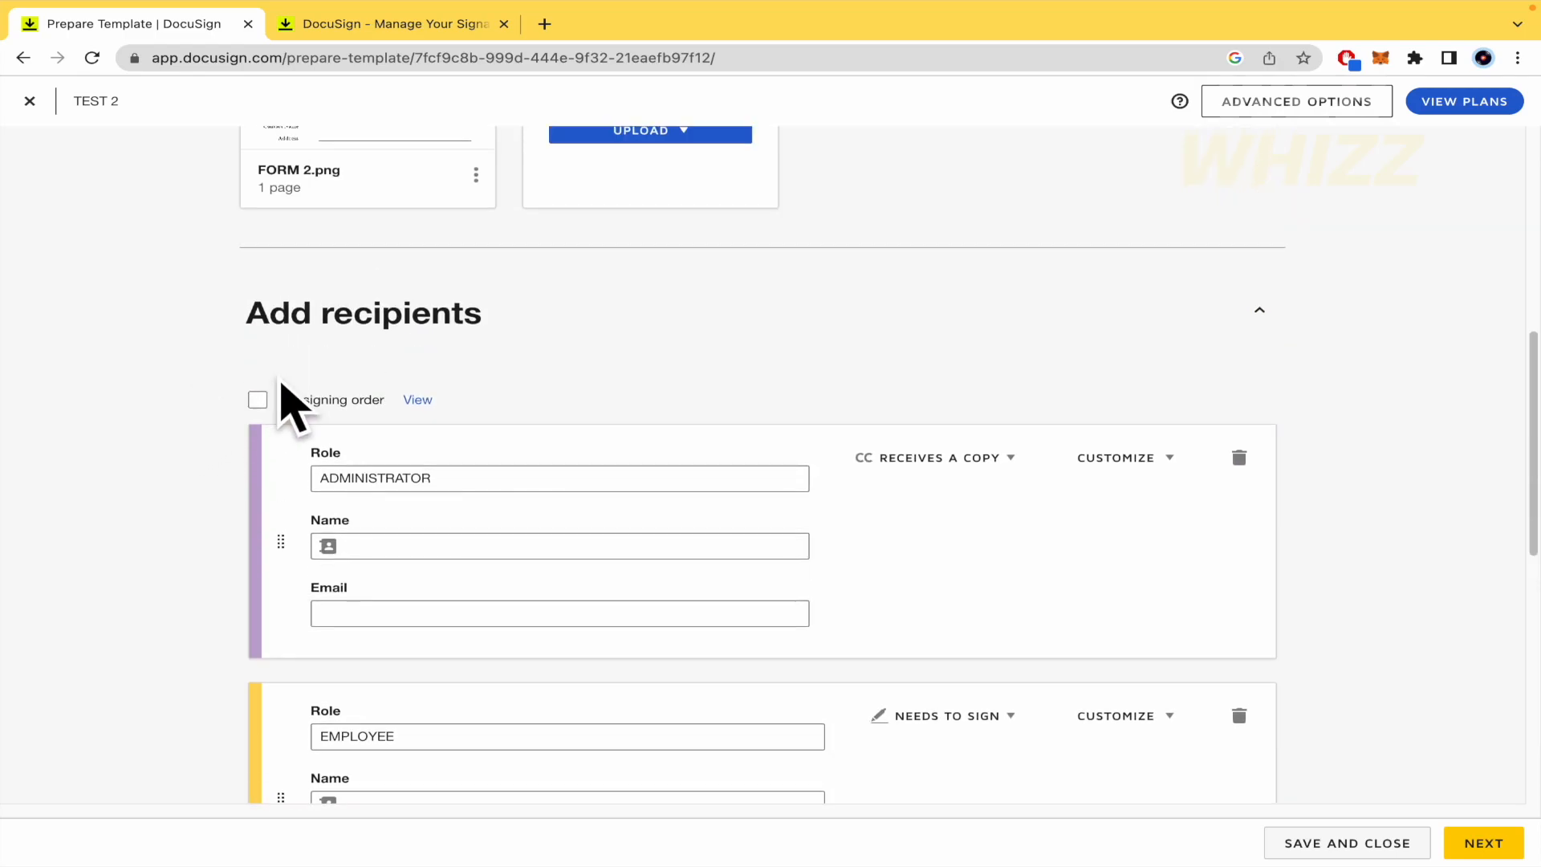
pyautogui.click(257, 399)
# Number the signing order so EMPLOYEE is 1, MANAGER is 2 and ADMINISTRATOR is 3.
pyautogui.scroll(-4, 215, 513)
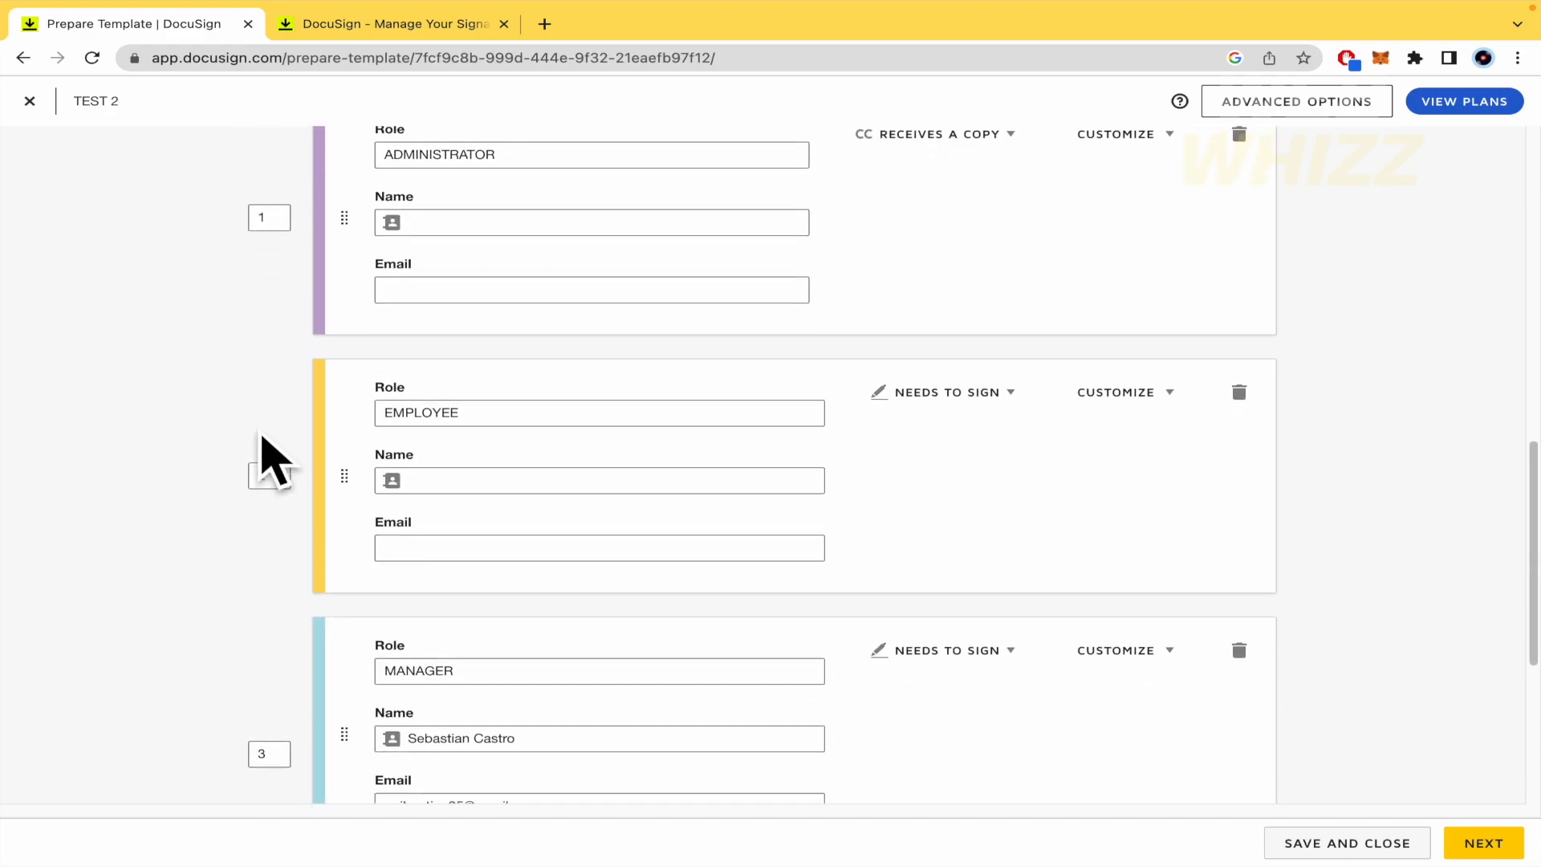
pyautogui.click(268, 217)
pyautogui.press('BackSpace')
pyautogui.write('3')
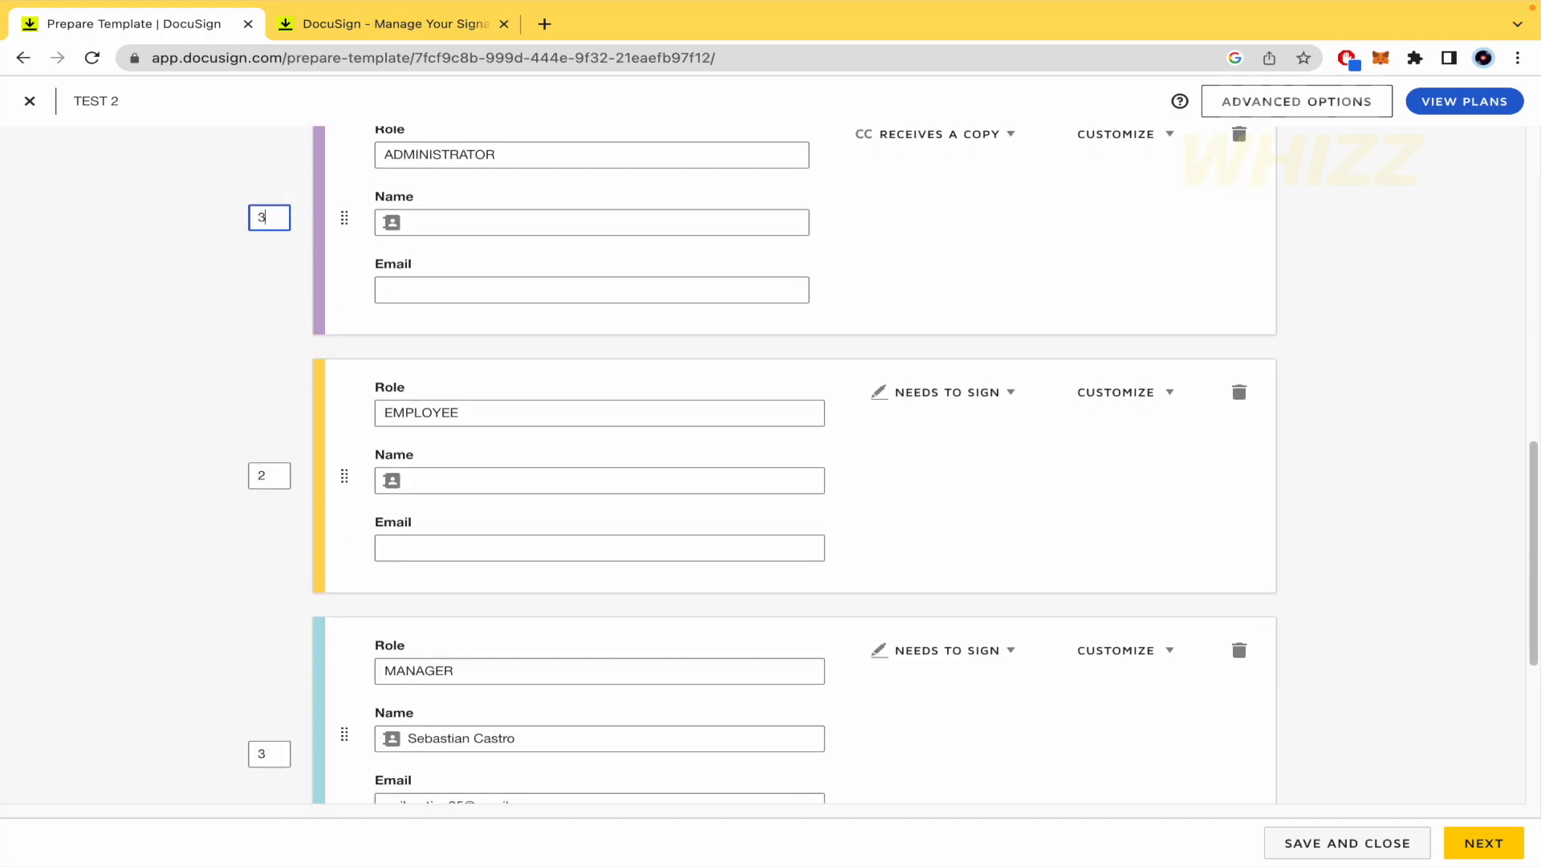
pyautogui.click(271, 477)
pyautogui.press('BackSpace')
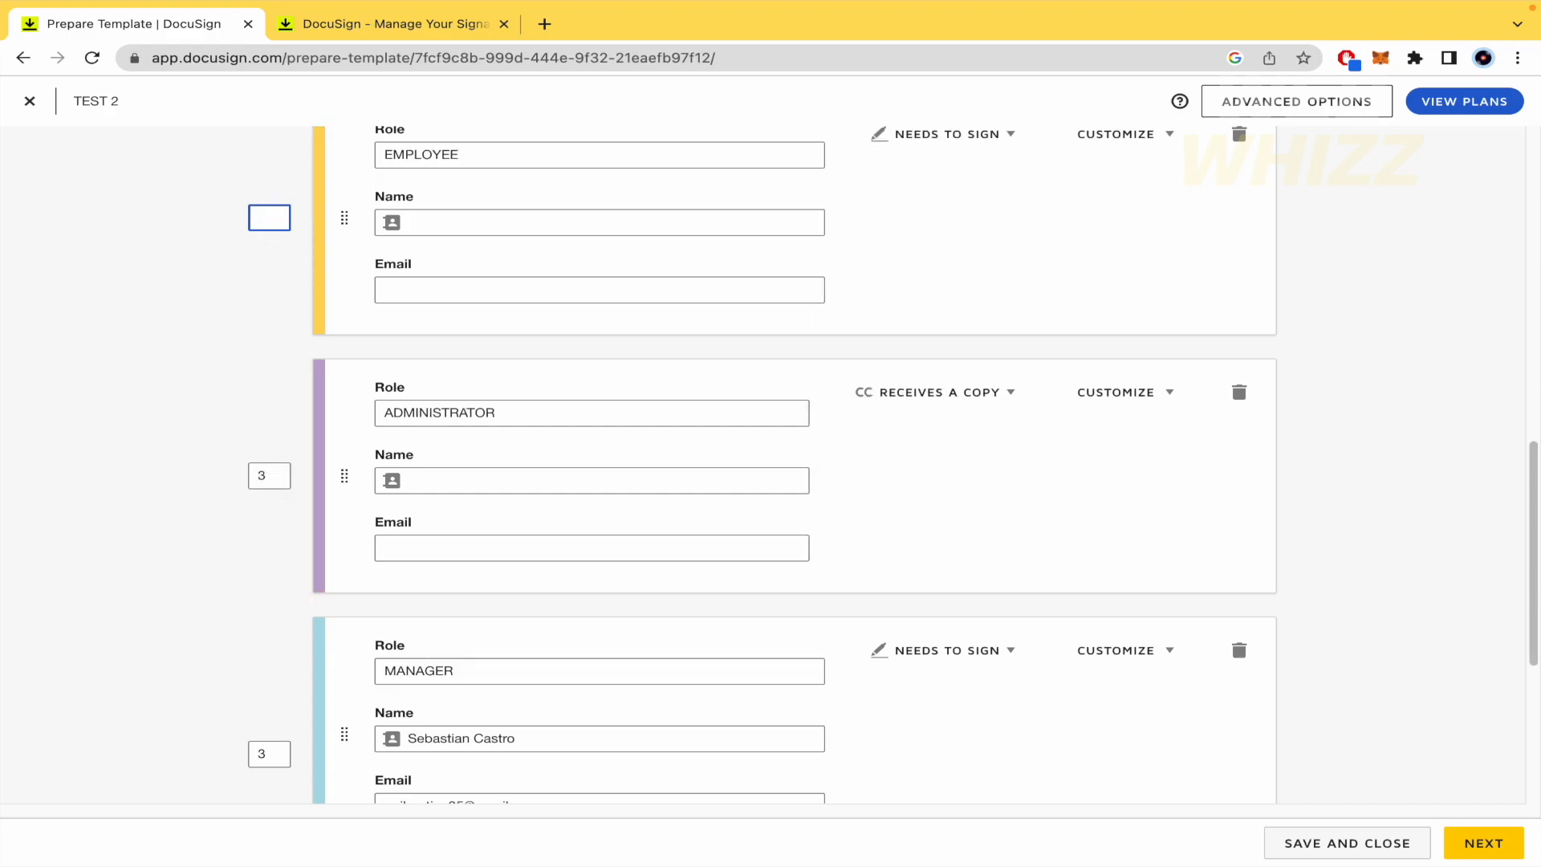
pyautogui.write('1')
pyautogui.click(274, 755)
pyautogui.write('2')
pyautogui.press('Delete')
pyautogui.click(187, 640)
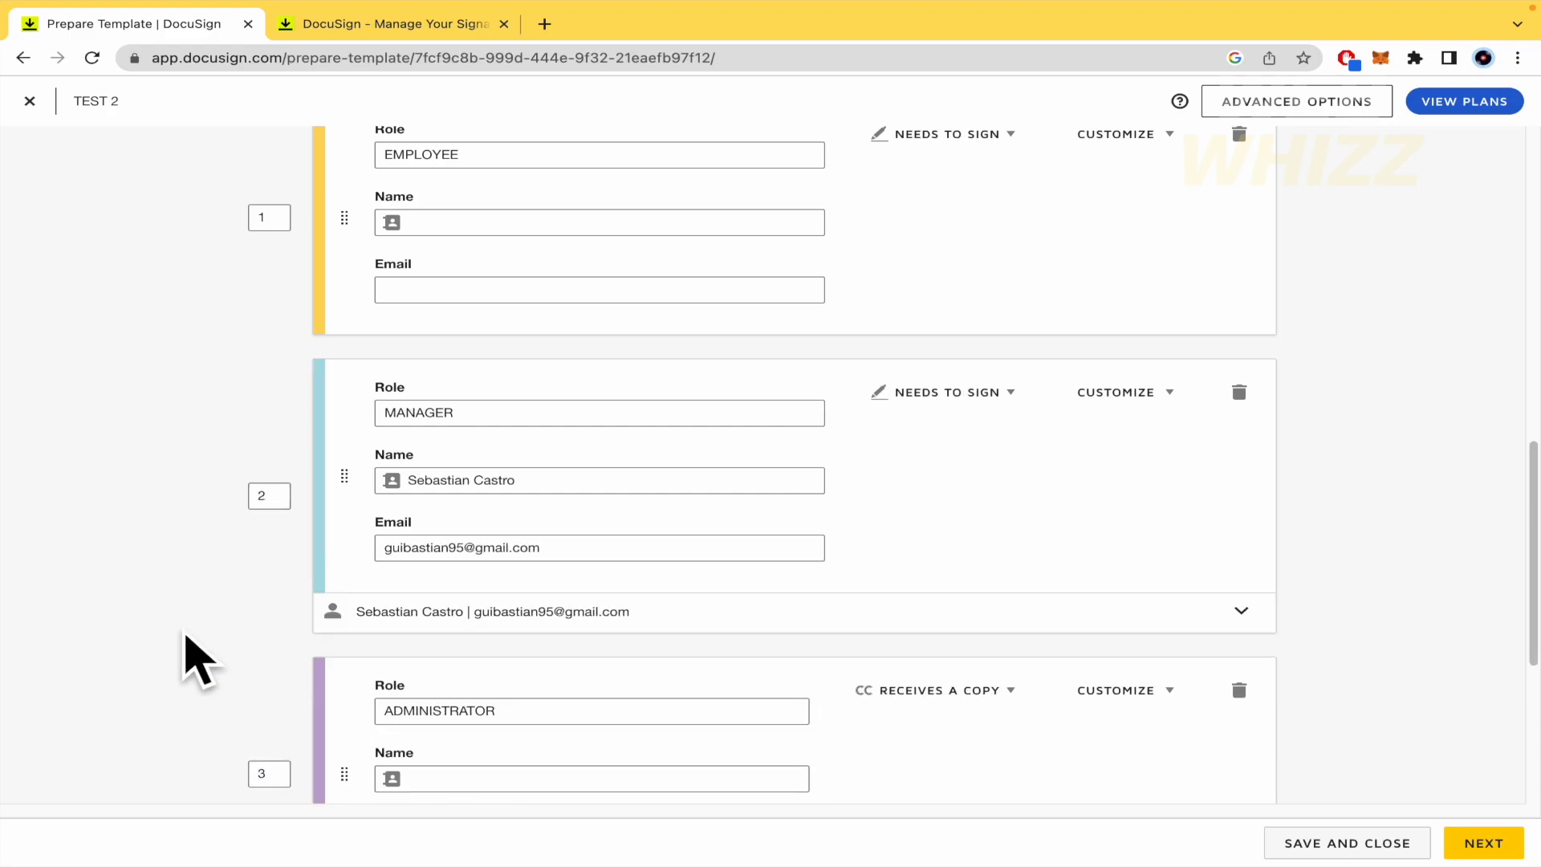
pyautogui.scroll(2, 197, 658)
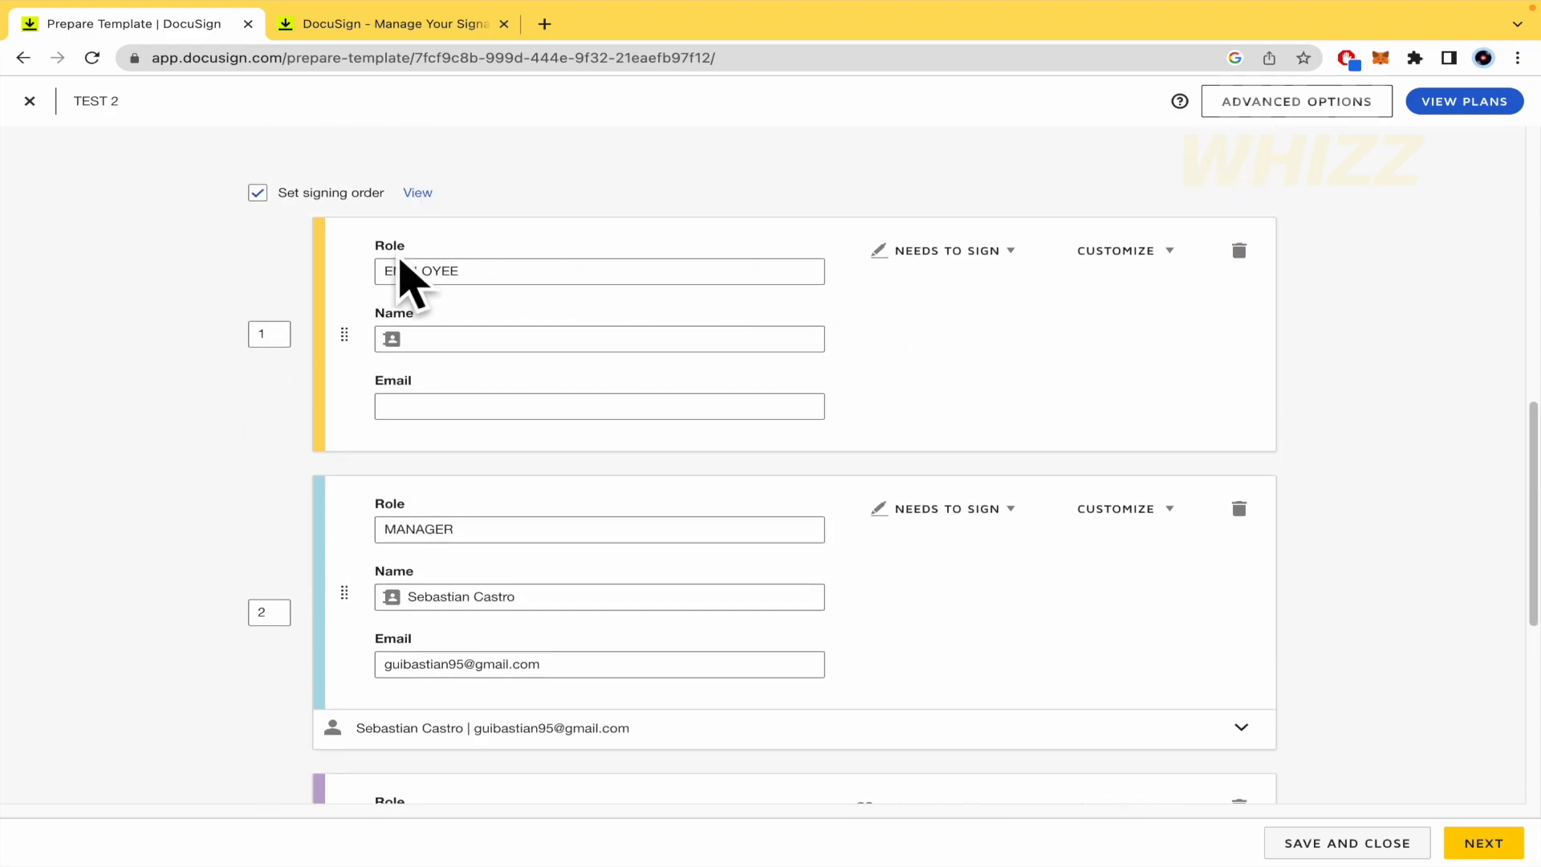
pyautogui.scroll(-1, 995, 365)
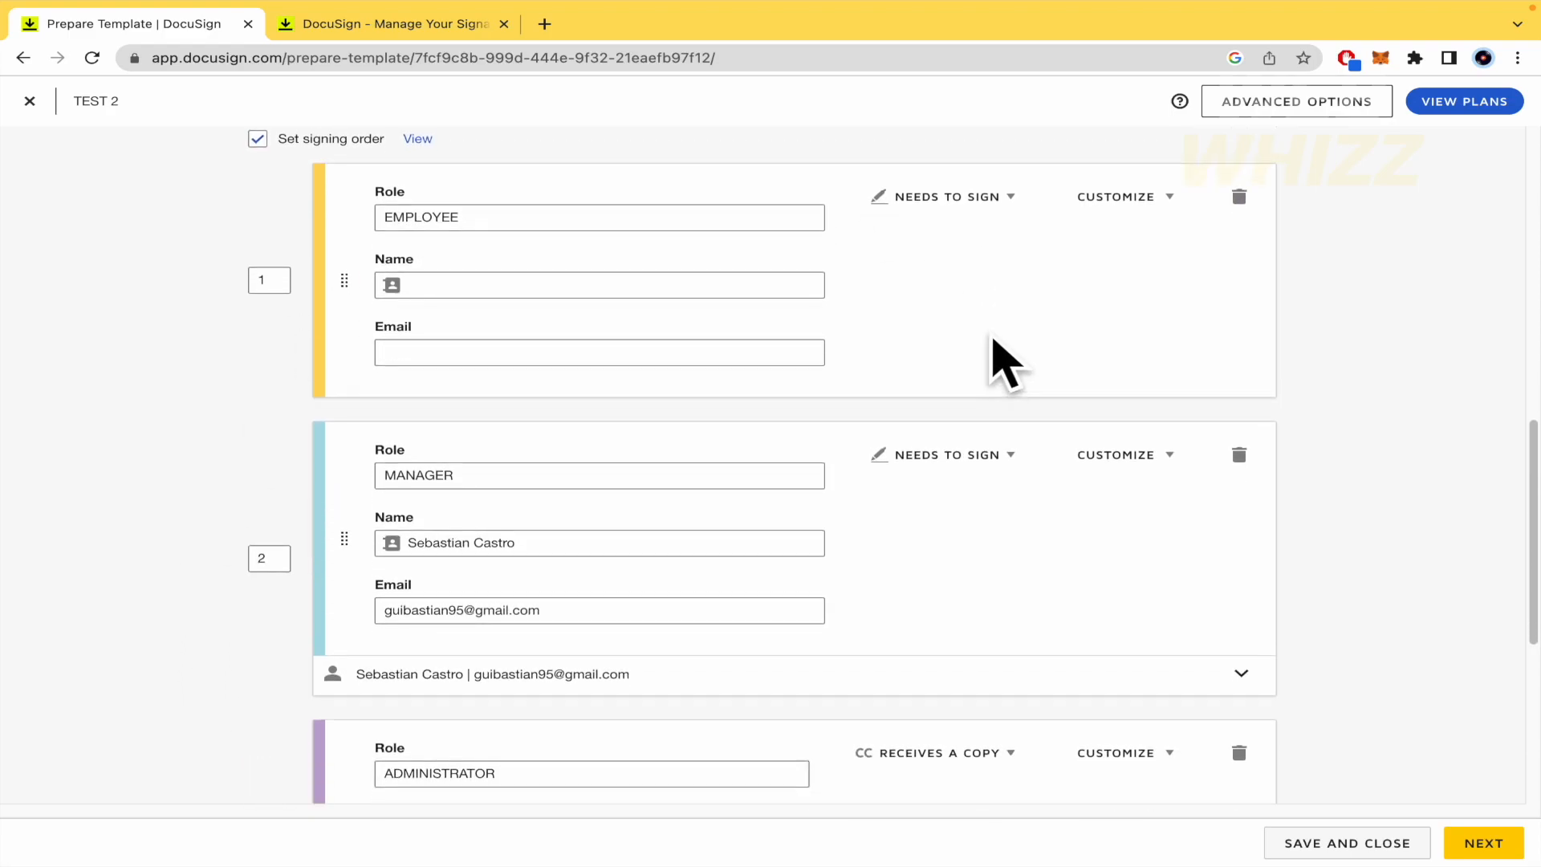
pyautogui.scroll(-2, 883, 301)
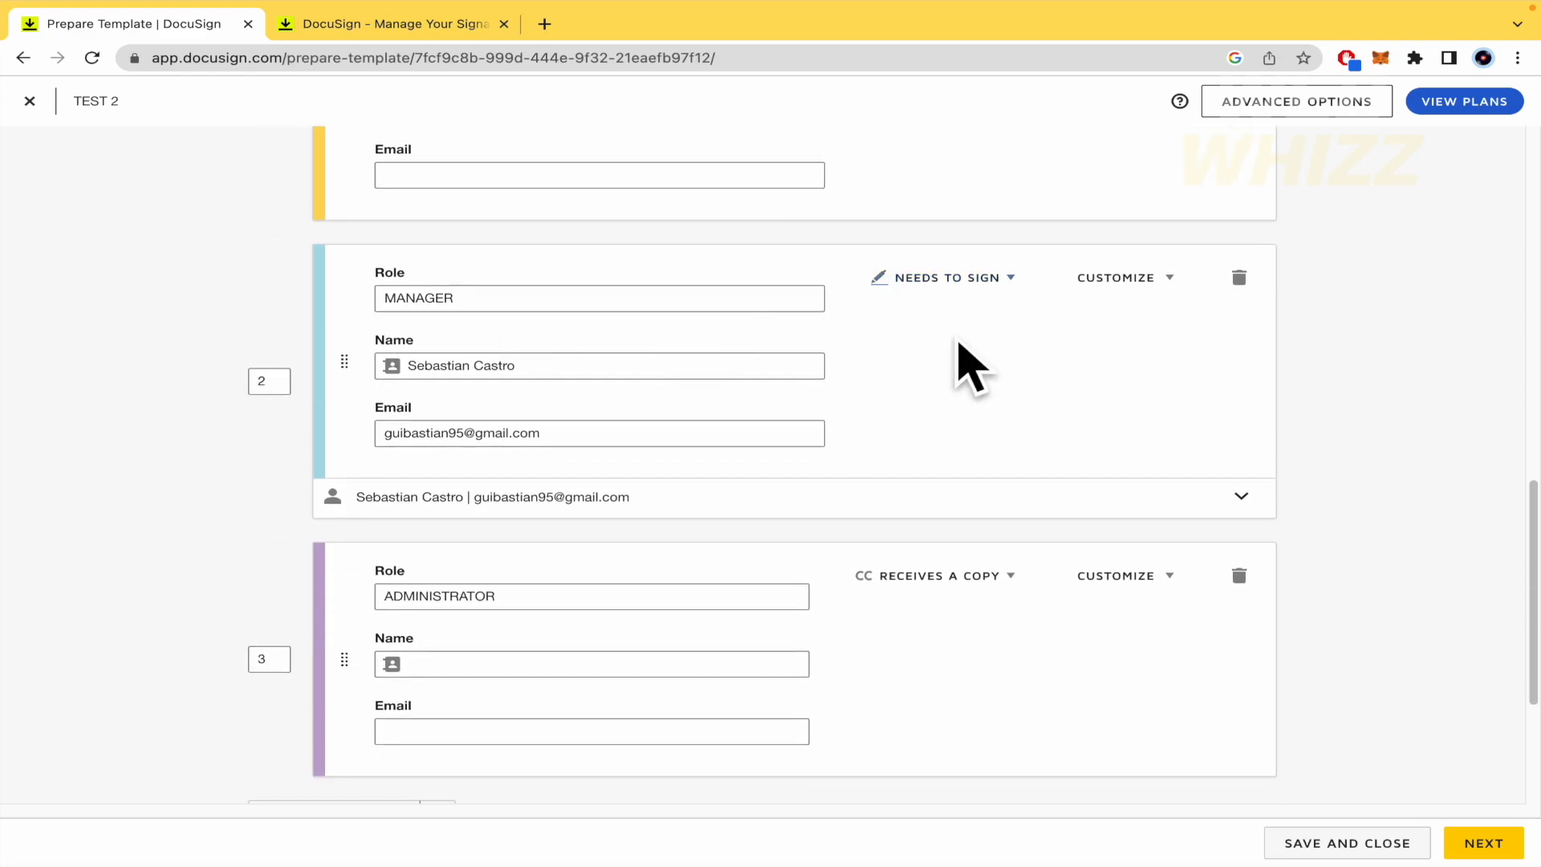
# Expand the message section below the template's recipients.
pyautogui.scroll(-2, 760, 584)
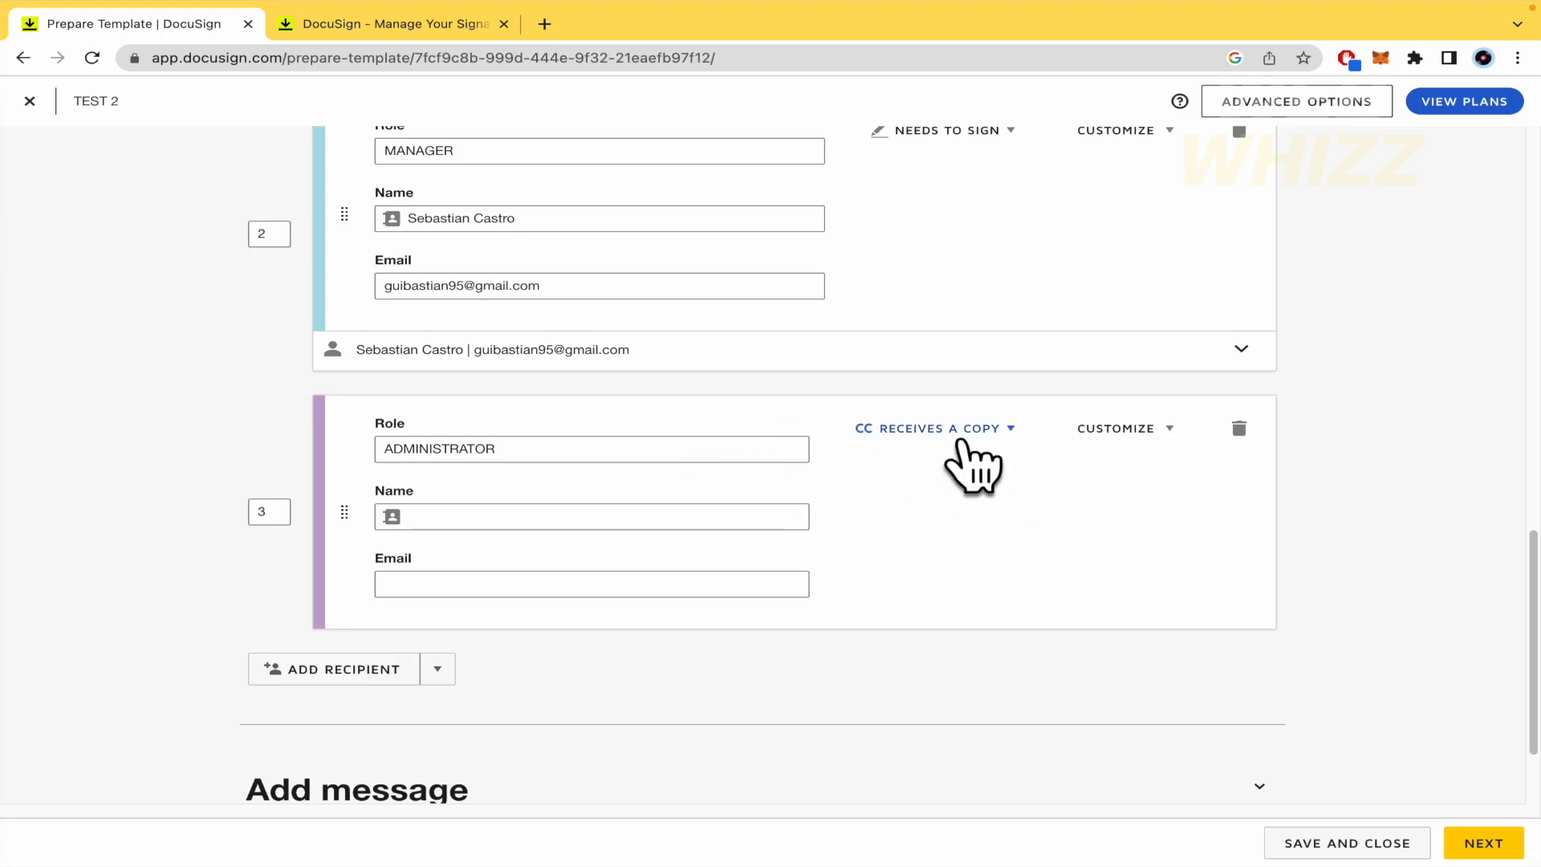
pyautogui.scroll(4, 993, 457)
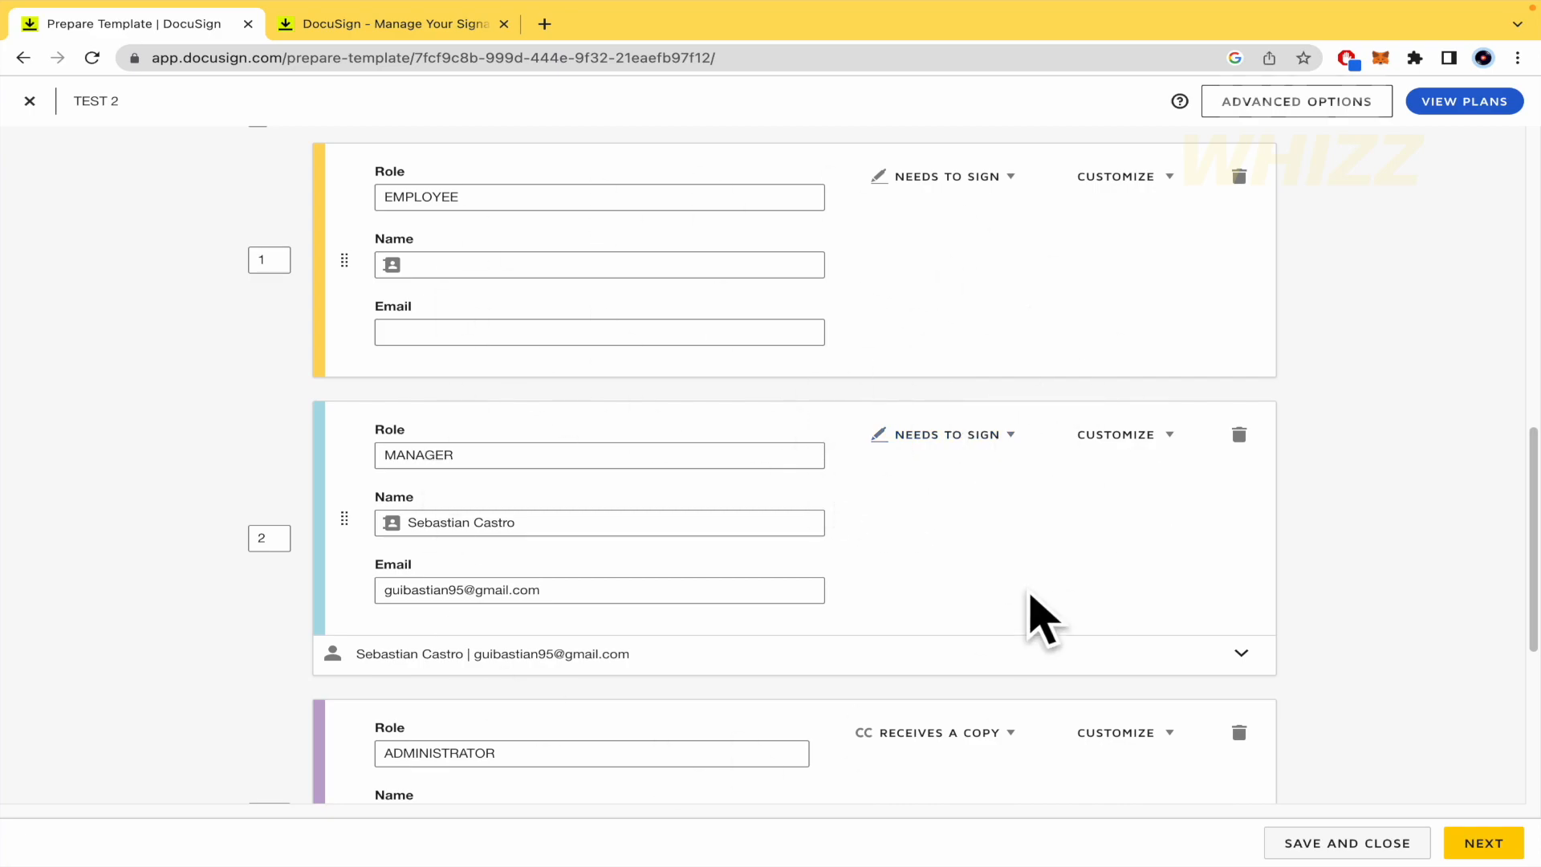
pyautogui.scroll(-5, 1036, 613)
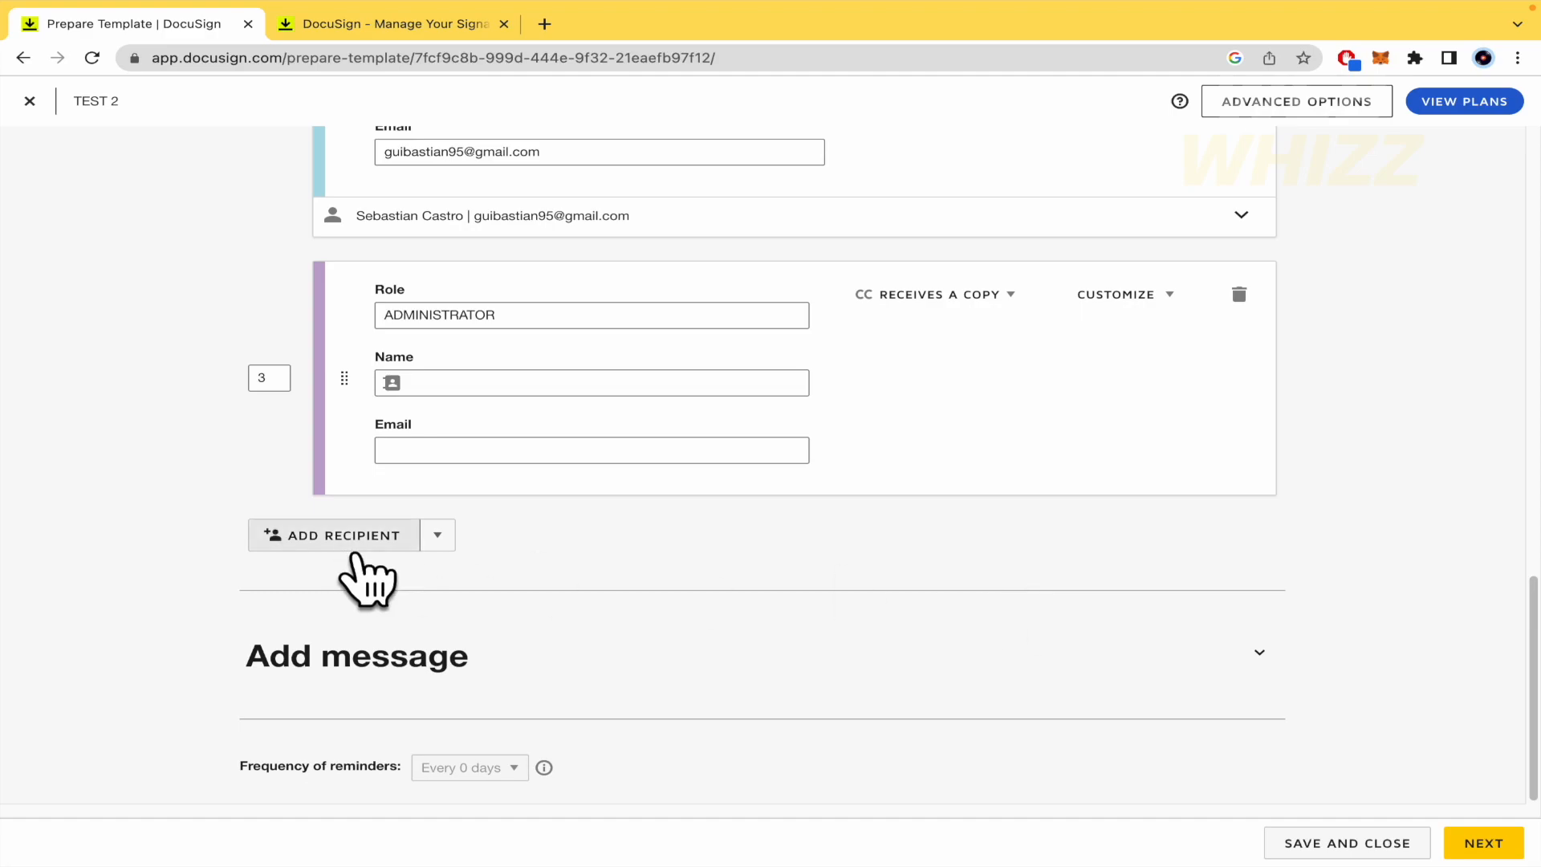
pyautogui.scroll(10, 385, 568)
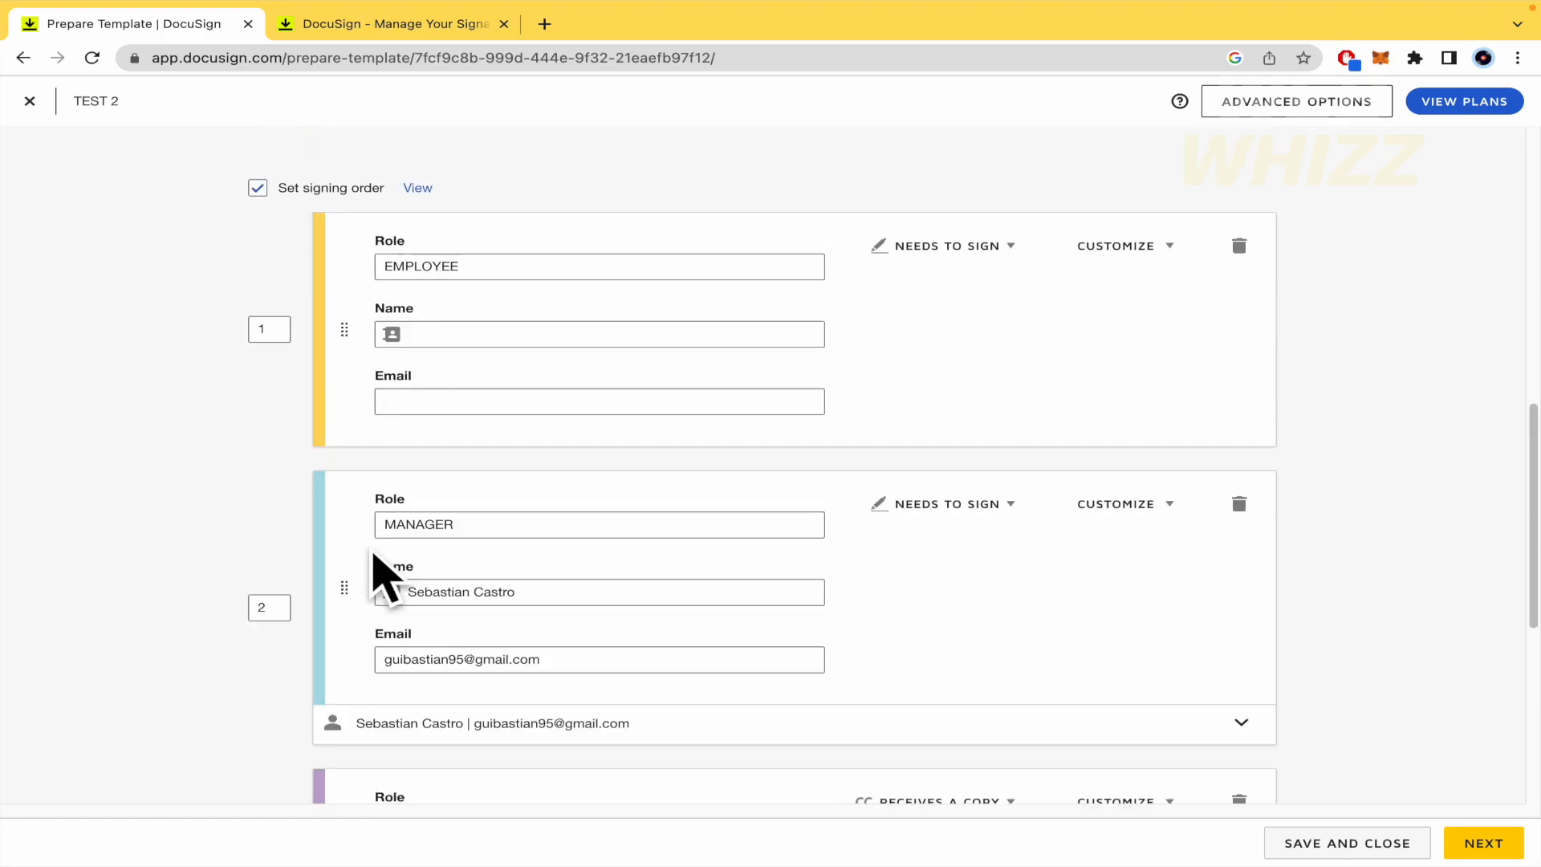
pyautogui.scroll(-10, 265, 557)
pyautogui.click(540, 695)
pyautogui.scroll(-3, 541, 694)
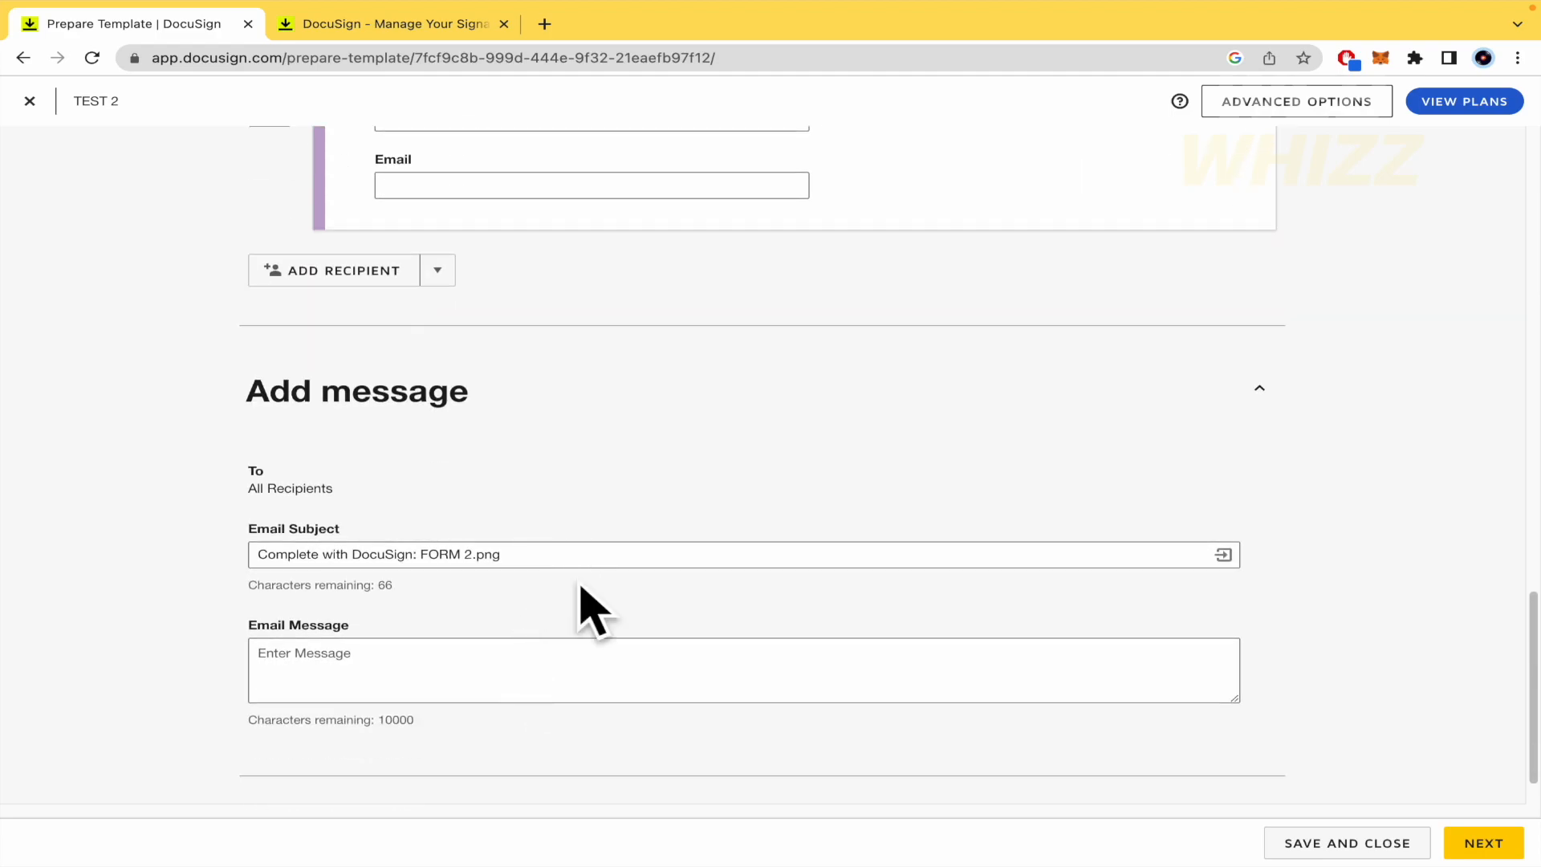
# Replace the email subject for all recipients with COMPLETE THIS FORM PLEASE.
pyautogui.scroll(-1, 578, 594)
pyautogui.scroll(15, 568, 623)
pyautogui.scroll(-6, 481, 585)
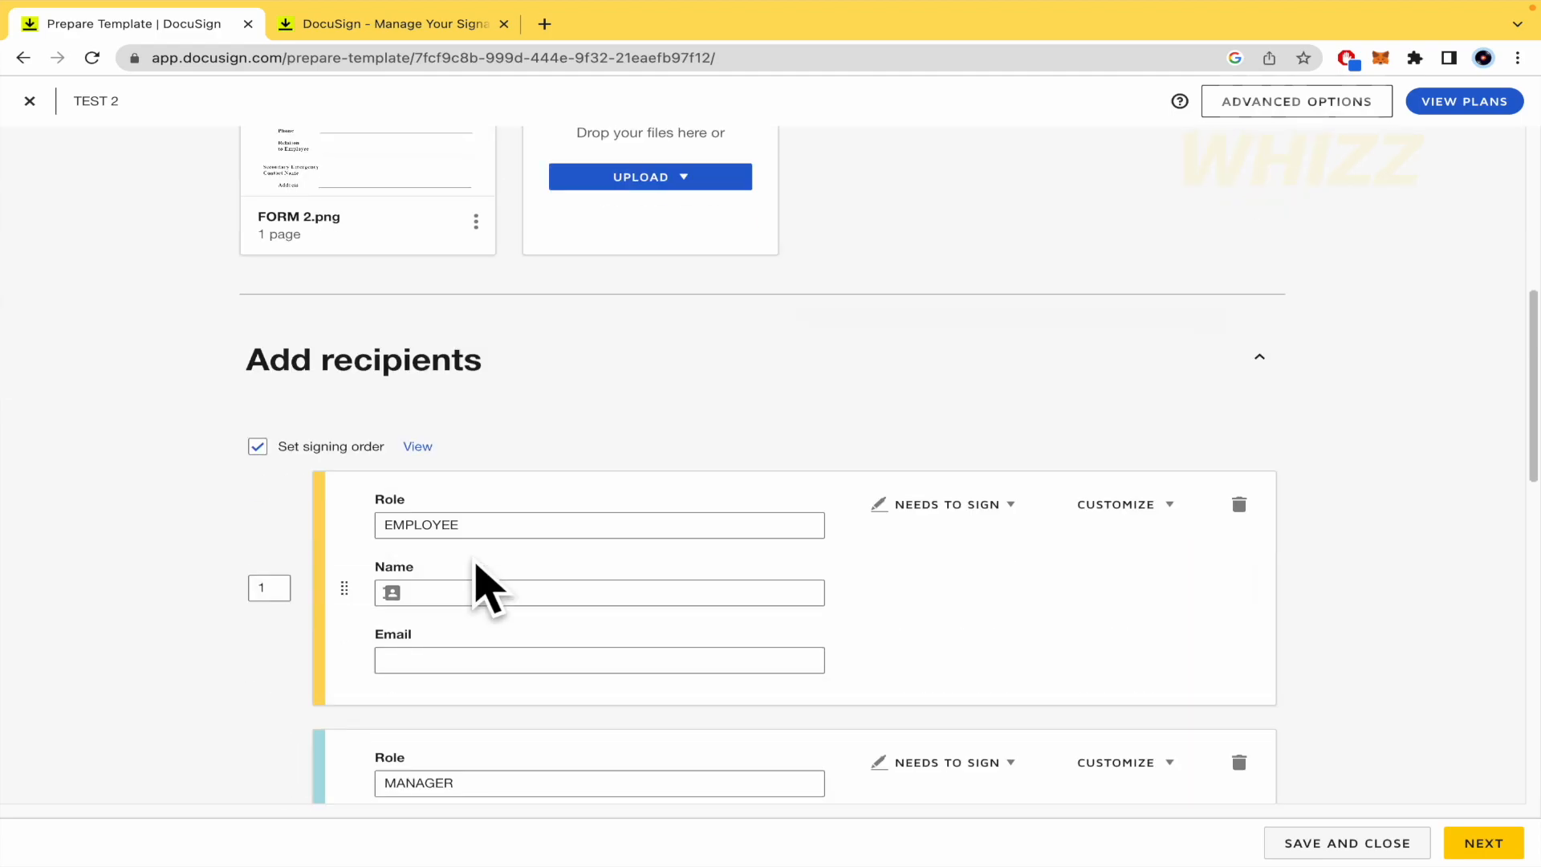
pyautogui.scroll(-4, 482, 586)
pyautogui.scroll(-8, 478, 269)
pyautogui.scroll(-2, 475, 262)
pyautogui.moveTo(557, 493); pyautogui.dragTo(255, 492)
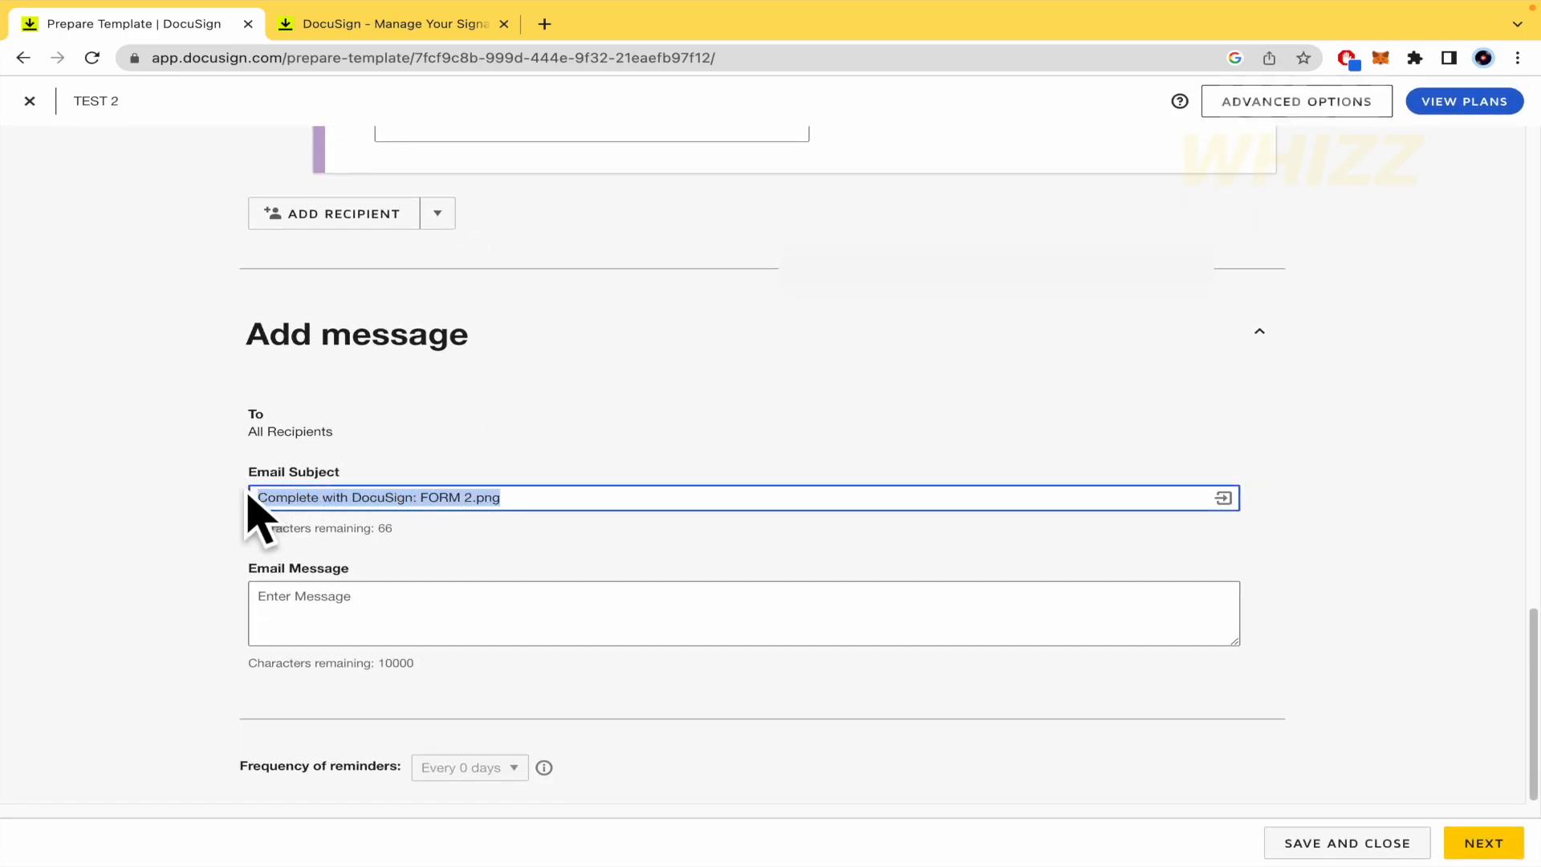
pyautogui.write('COMPLETE THIS FORM PLEASE')
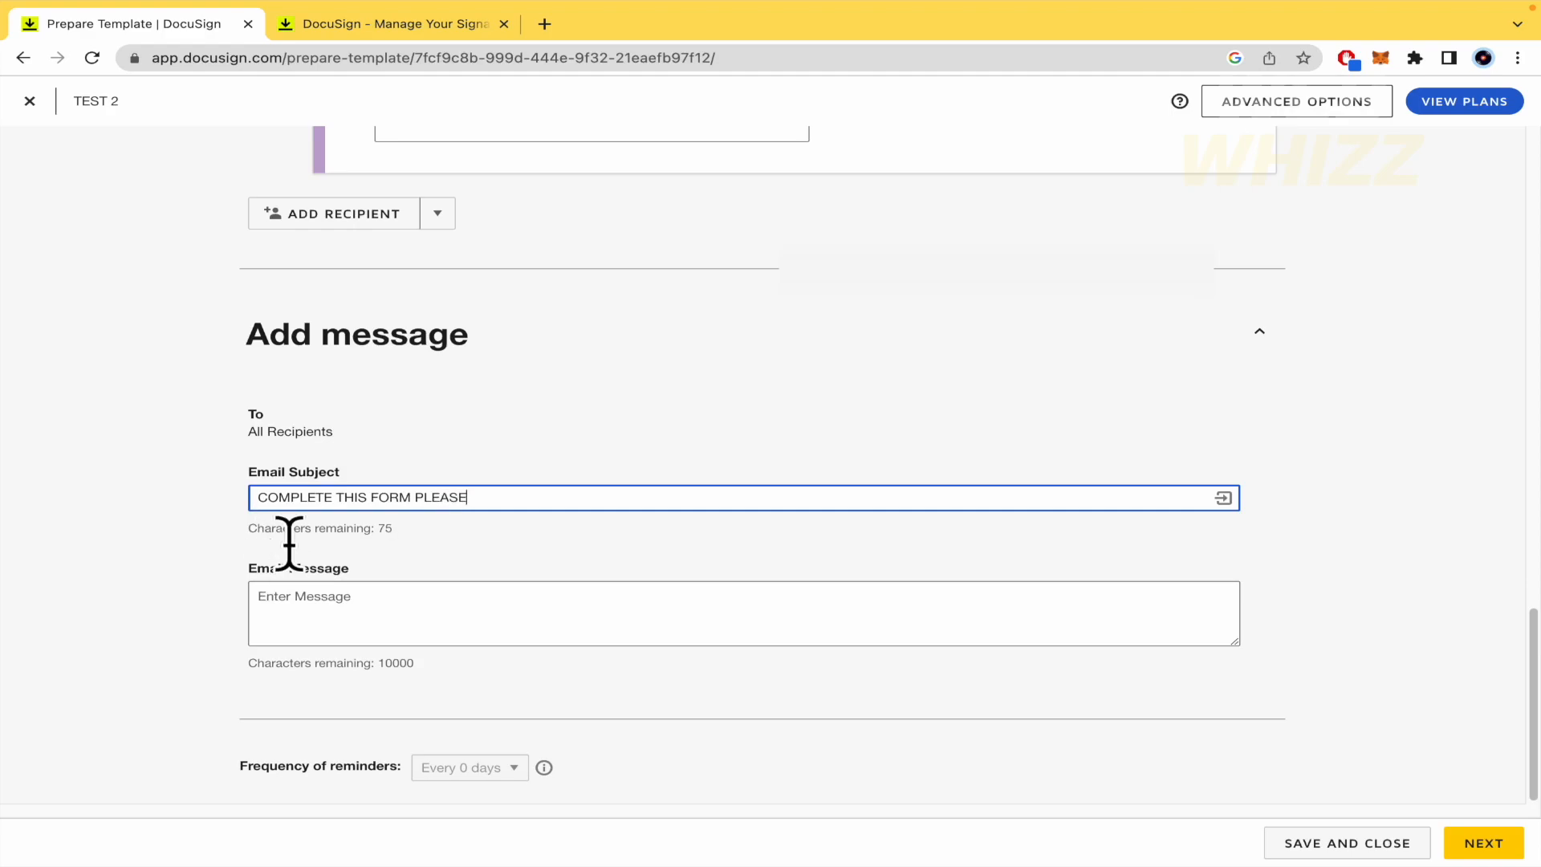
# Enter ASKHDKAJSDKJASGKDAJ as the email message and continue to adding fields.
pyautogui.click(369, 622)
pyautogui.write('ASKHDKAJSDKJASCKDAJ')
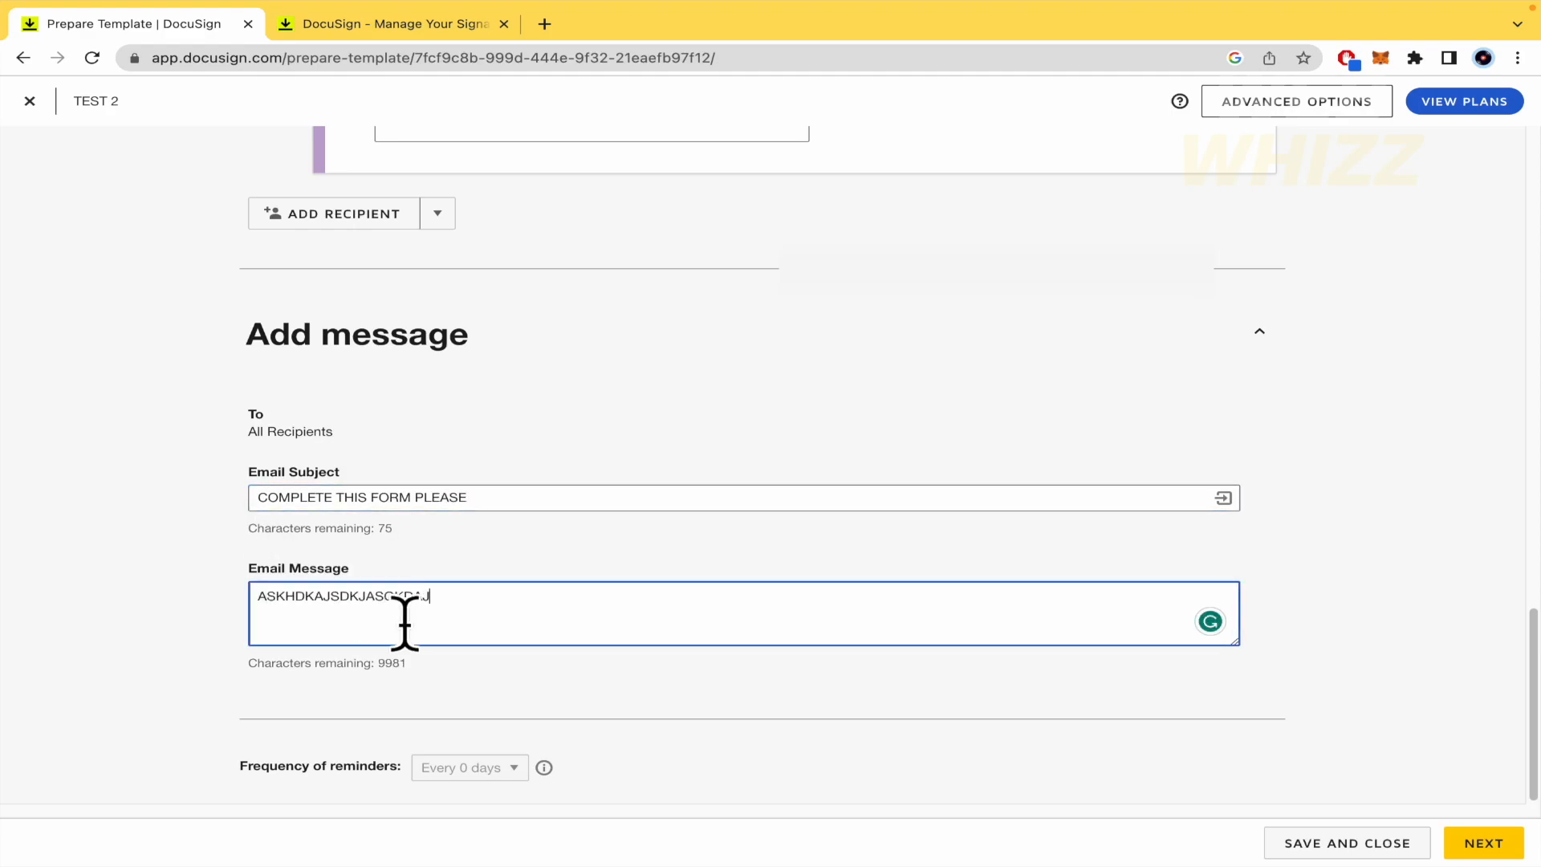
pyautogui.click(713, 676)
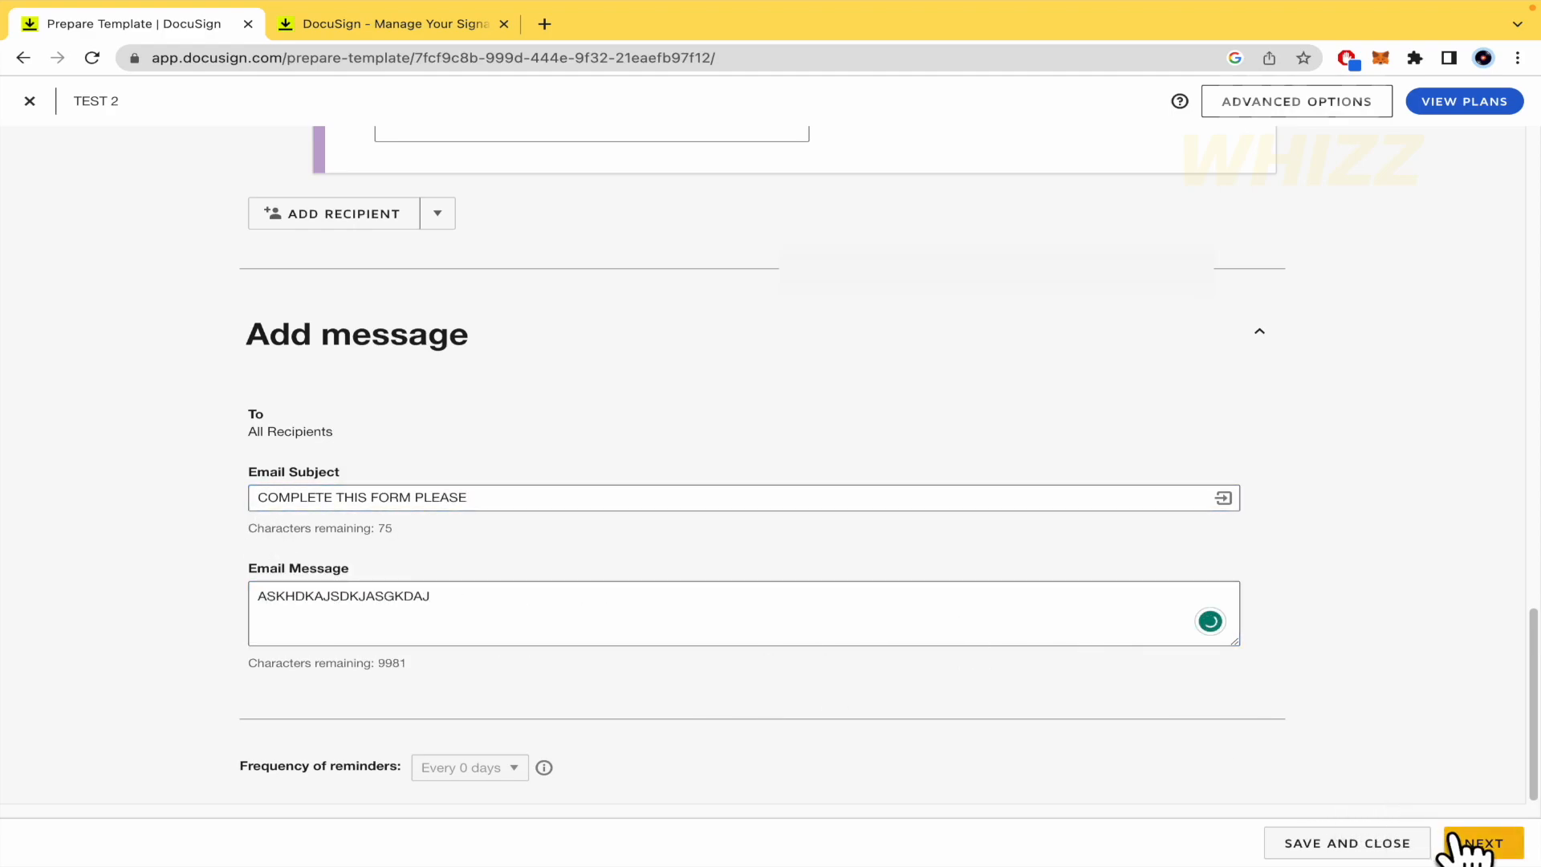
pyautogui.click(1483, 844)
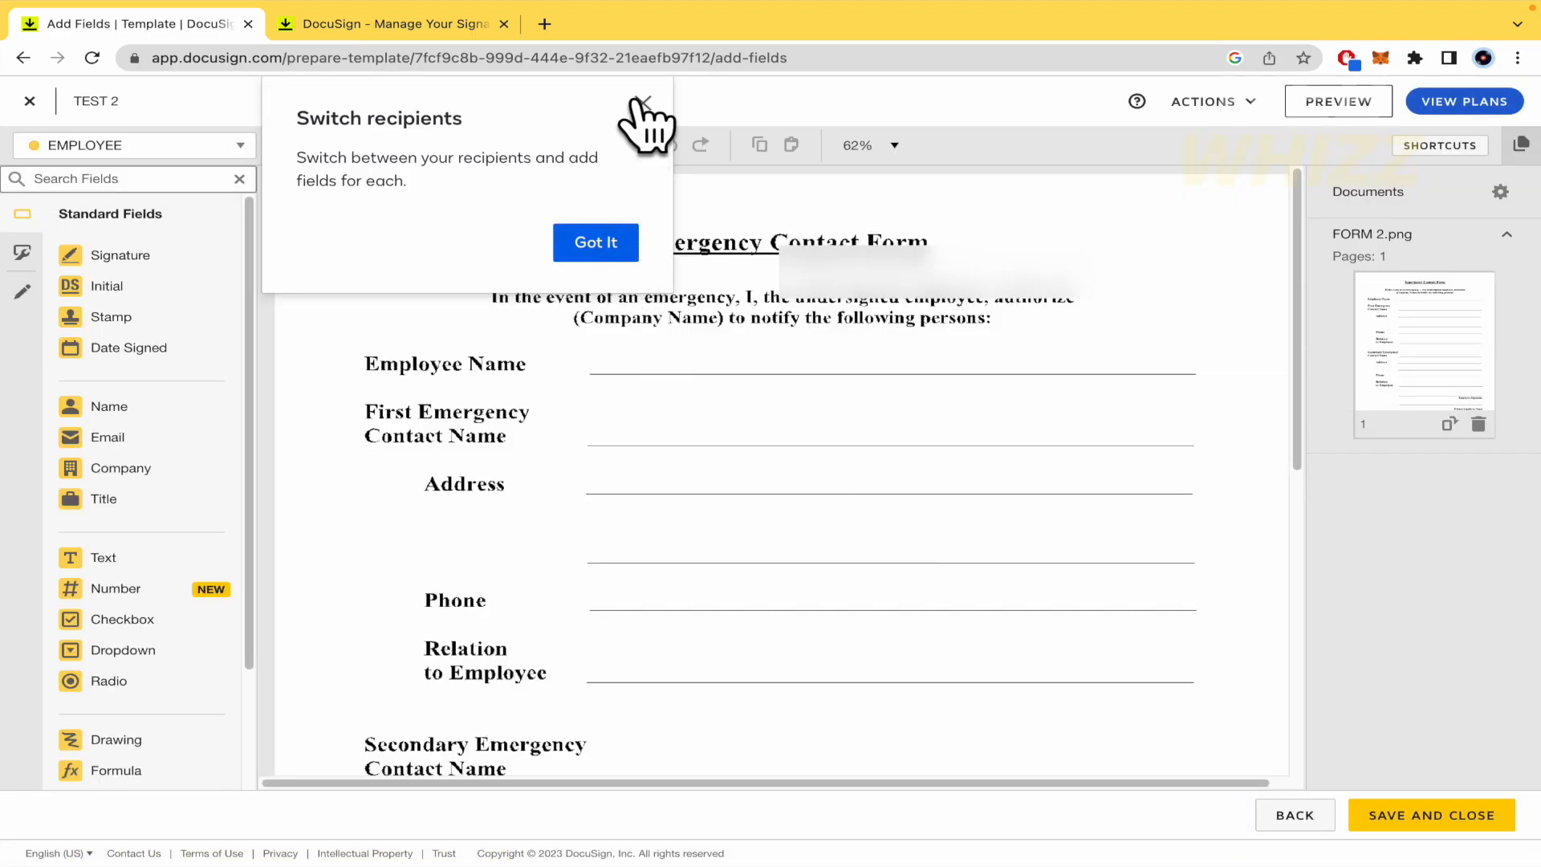
# Dismiss the tip about switching recipients and set the document zoom to 50%.
pyautogui.click(643, 102)
pyautogui.scroll(-5, 860, 430)
pyautogui.scroll(4, 863, 425)
pyautogui.click(894, 147)
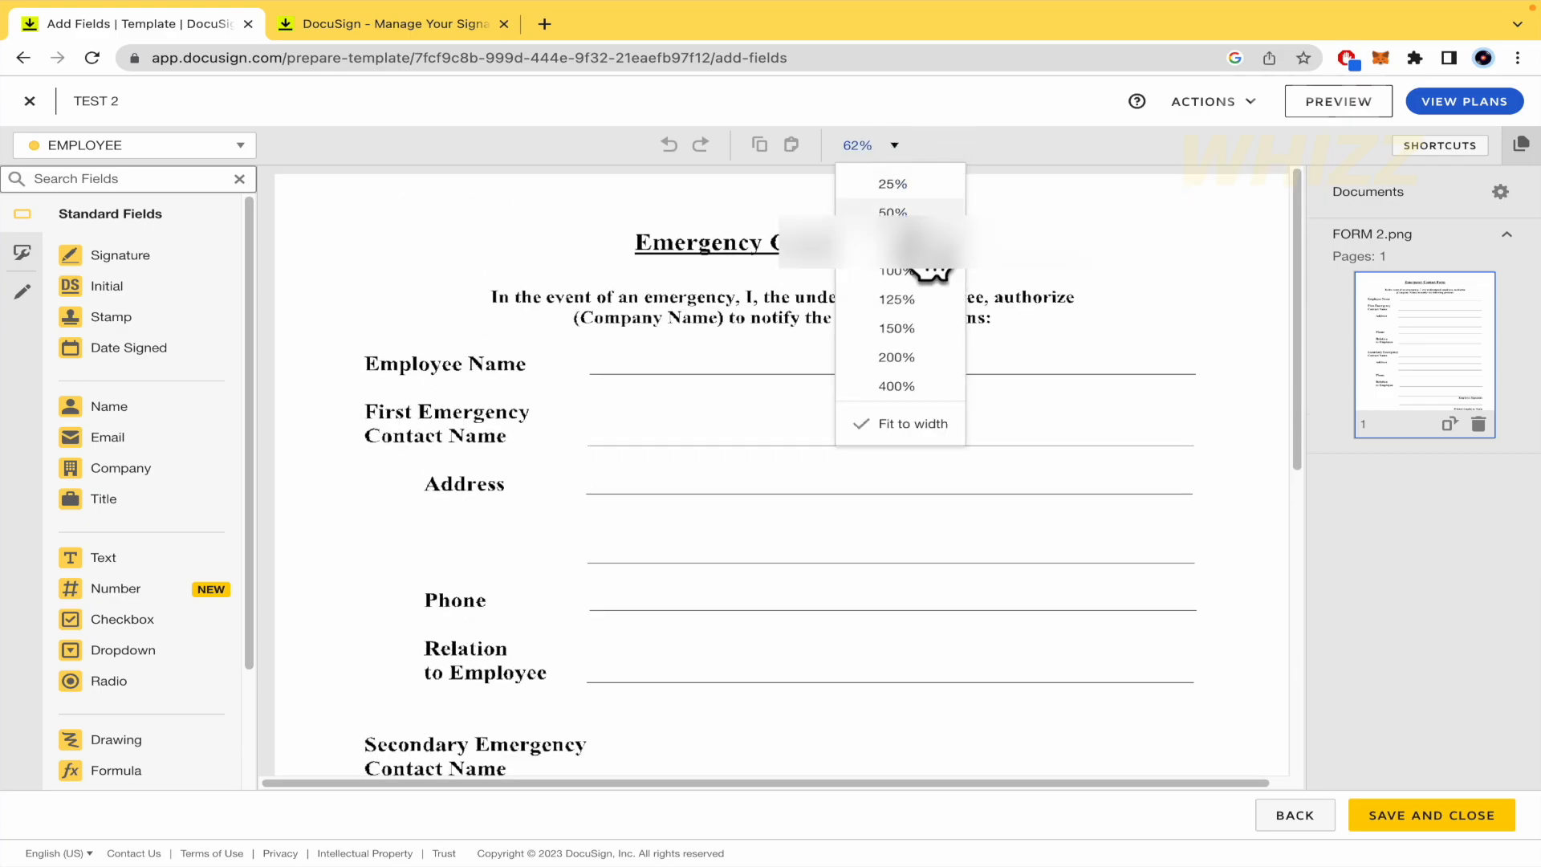
pyautogui.click(895, 212)
# Place a Text field for EMPLOYEE at the start of the form's Employee Name line.
pyautogui.scroll(-5, 870, 454)
pyautogui.scroll(2, 865, 440)
pyautogui.scroll(3, 873, 455)
pyautogui.scroll(-2, 873, 455)
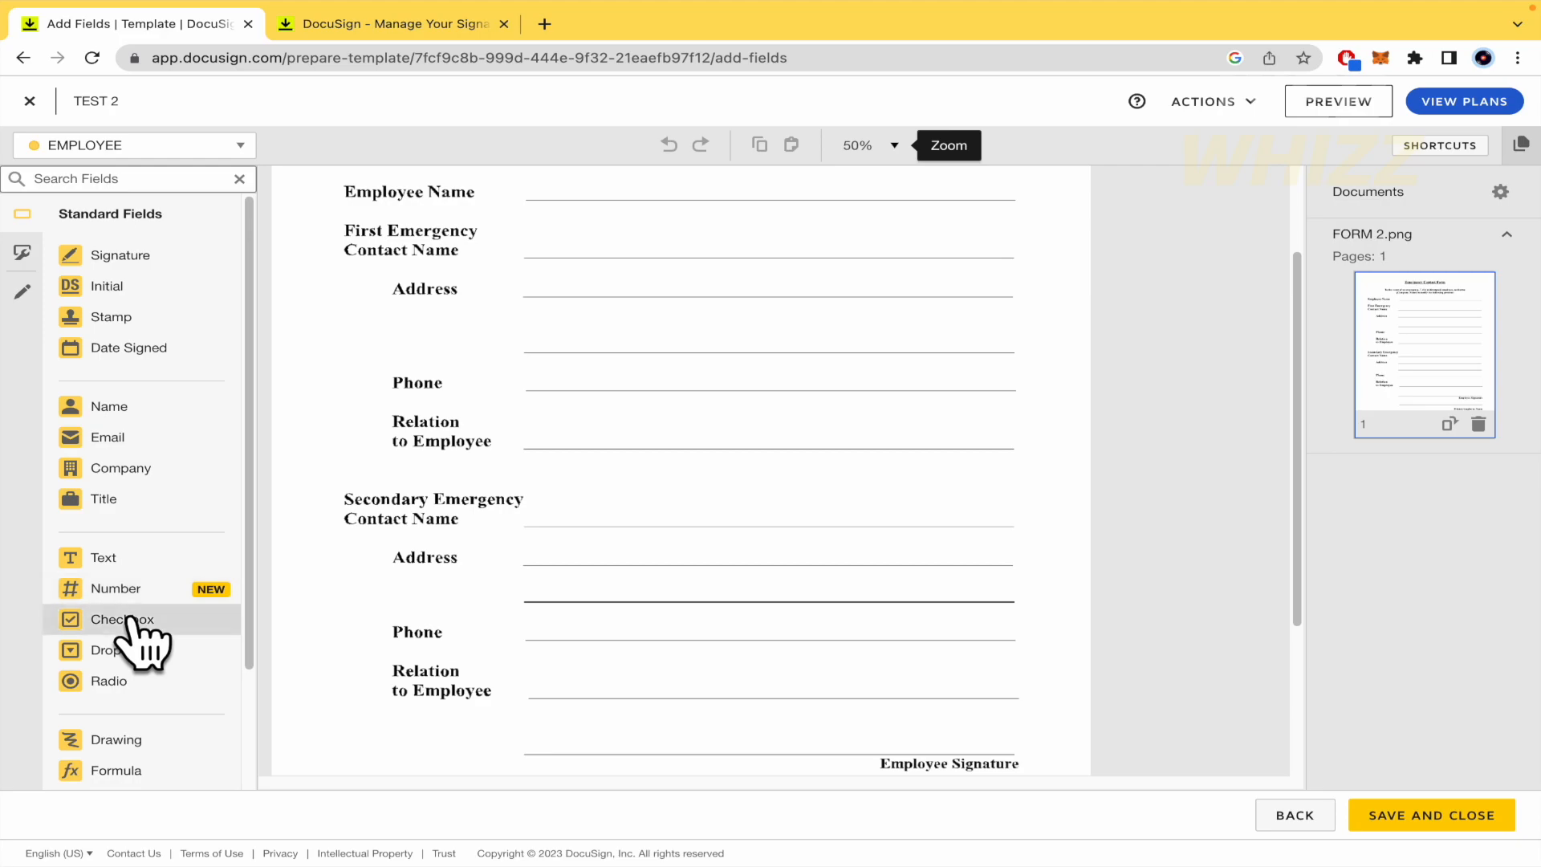
pyautogui.scroll(3, 705, 508)
pyautogui.scroll(-2, 654, 482)
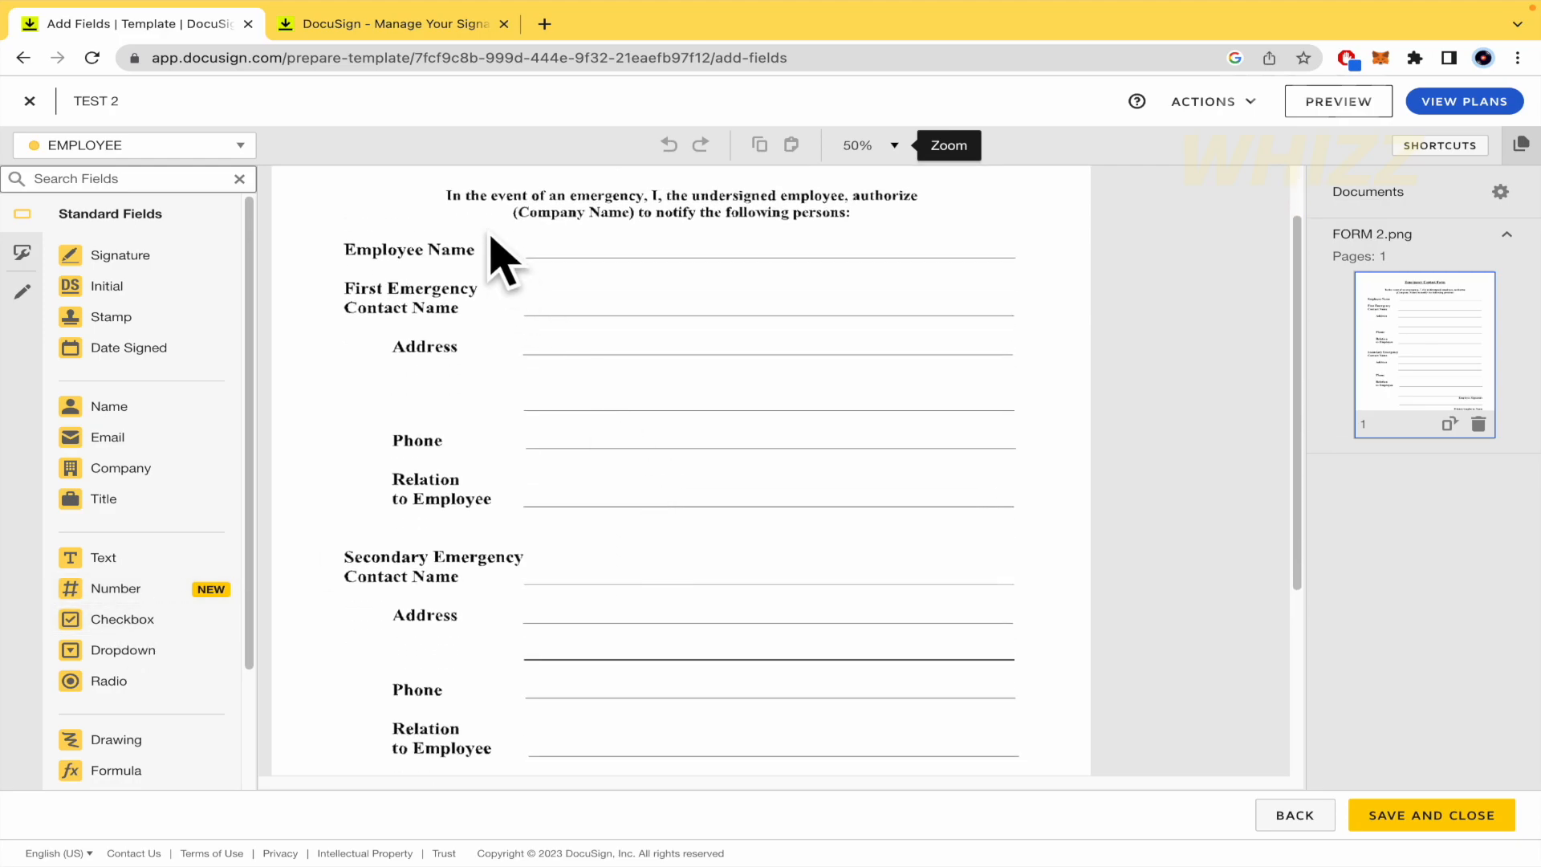
pyautogui.click(147, 559)
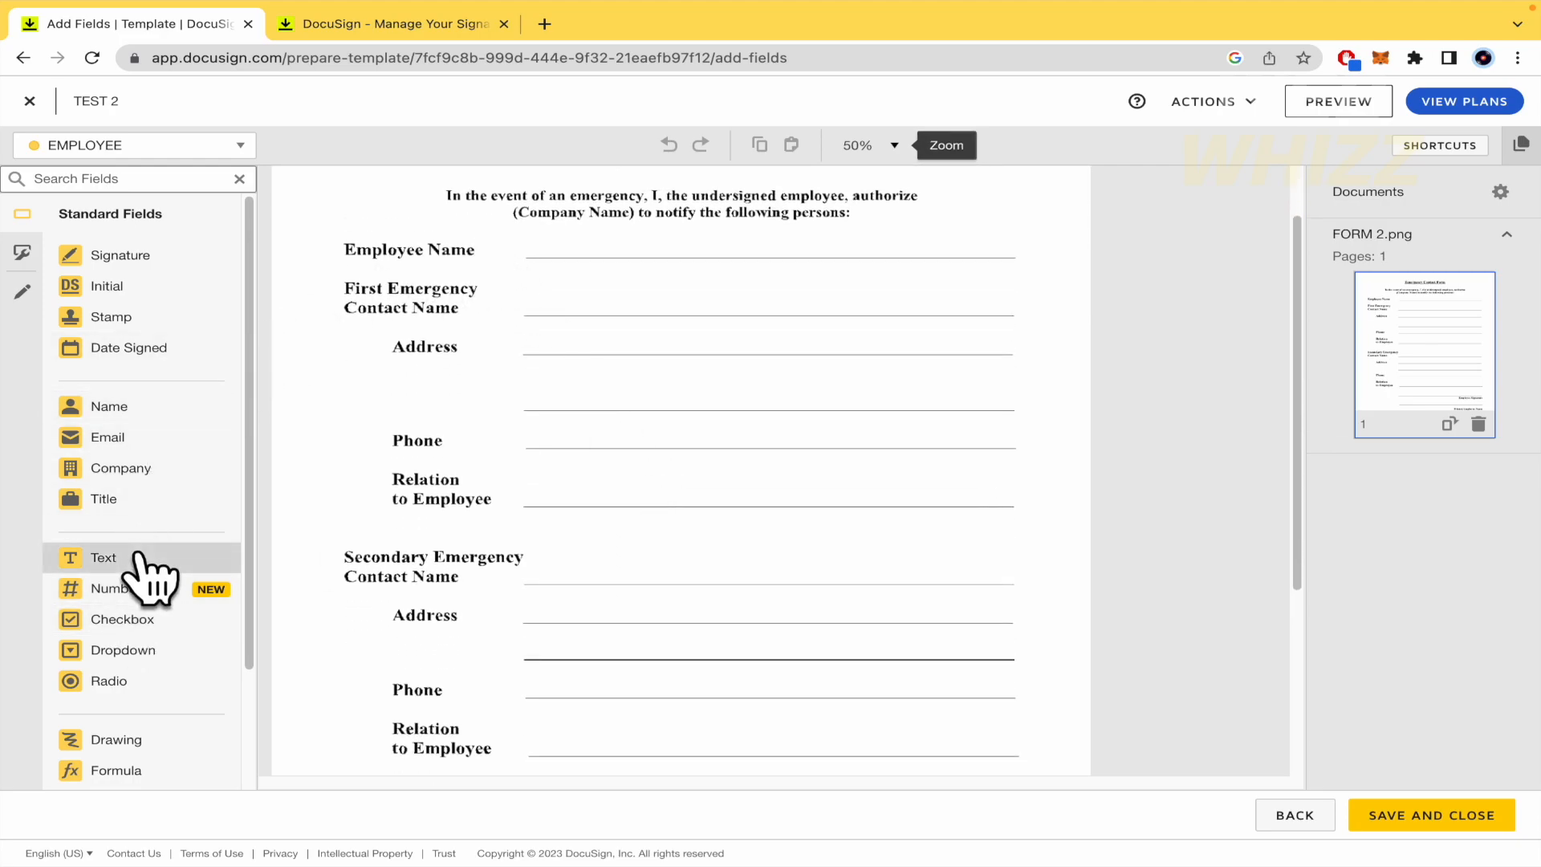
pyautogui.click(525, 258)
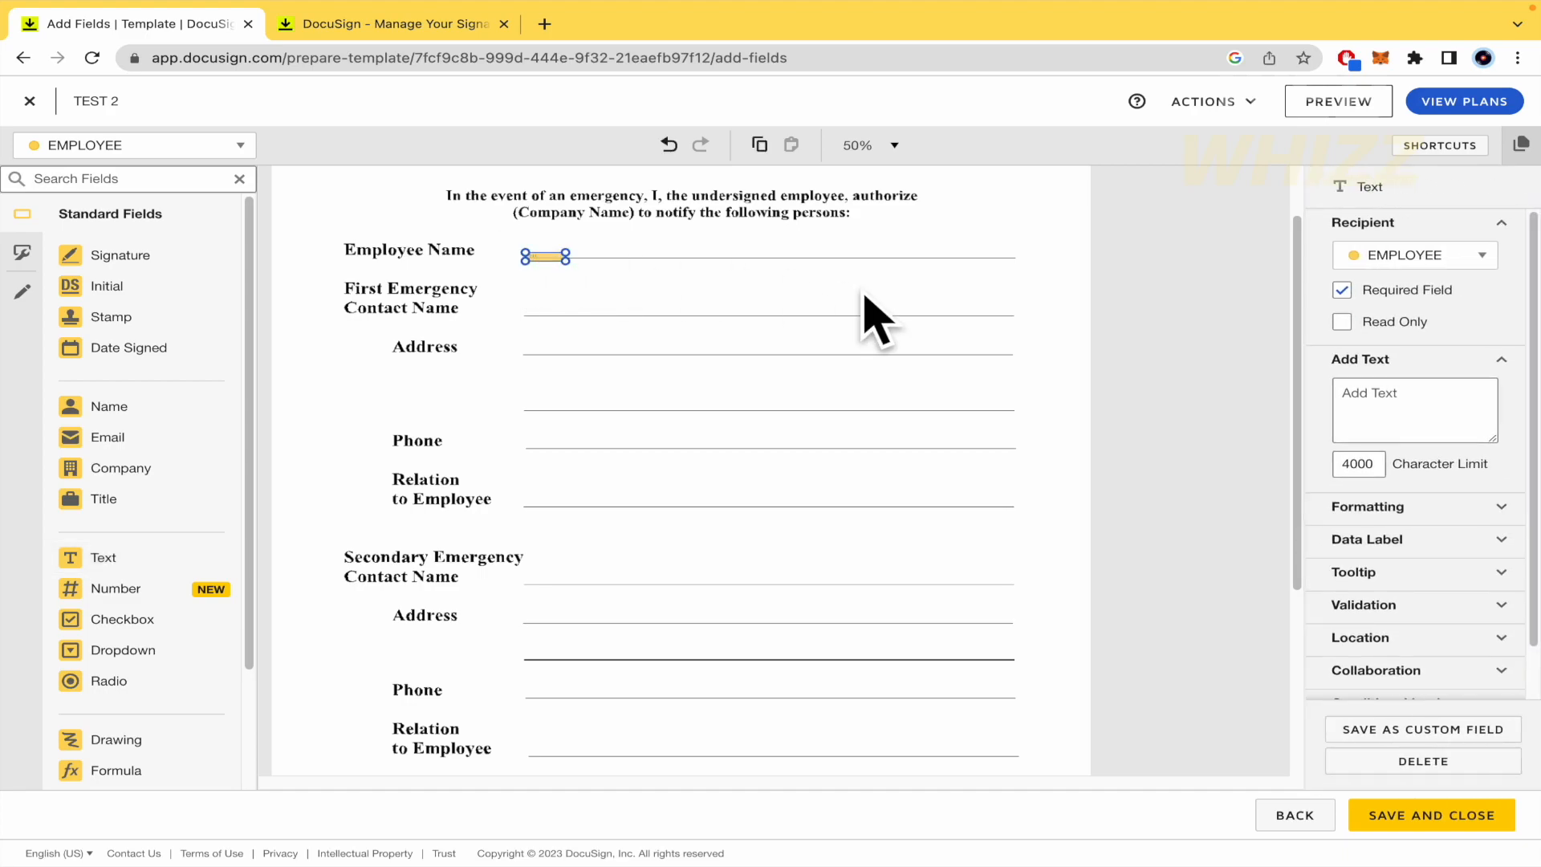
pyautogui.click(567, 281)
pyautogui.click(541, 260)
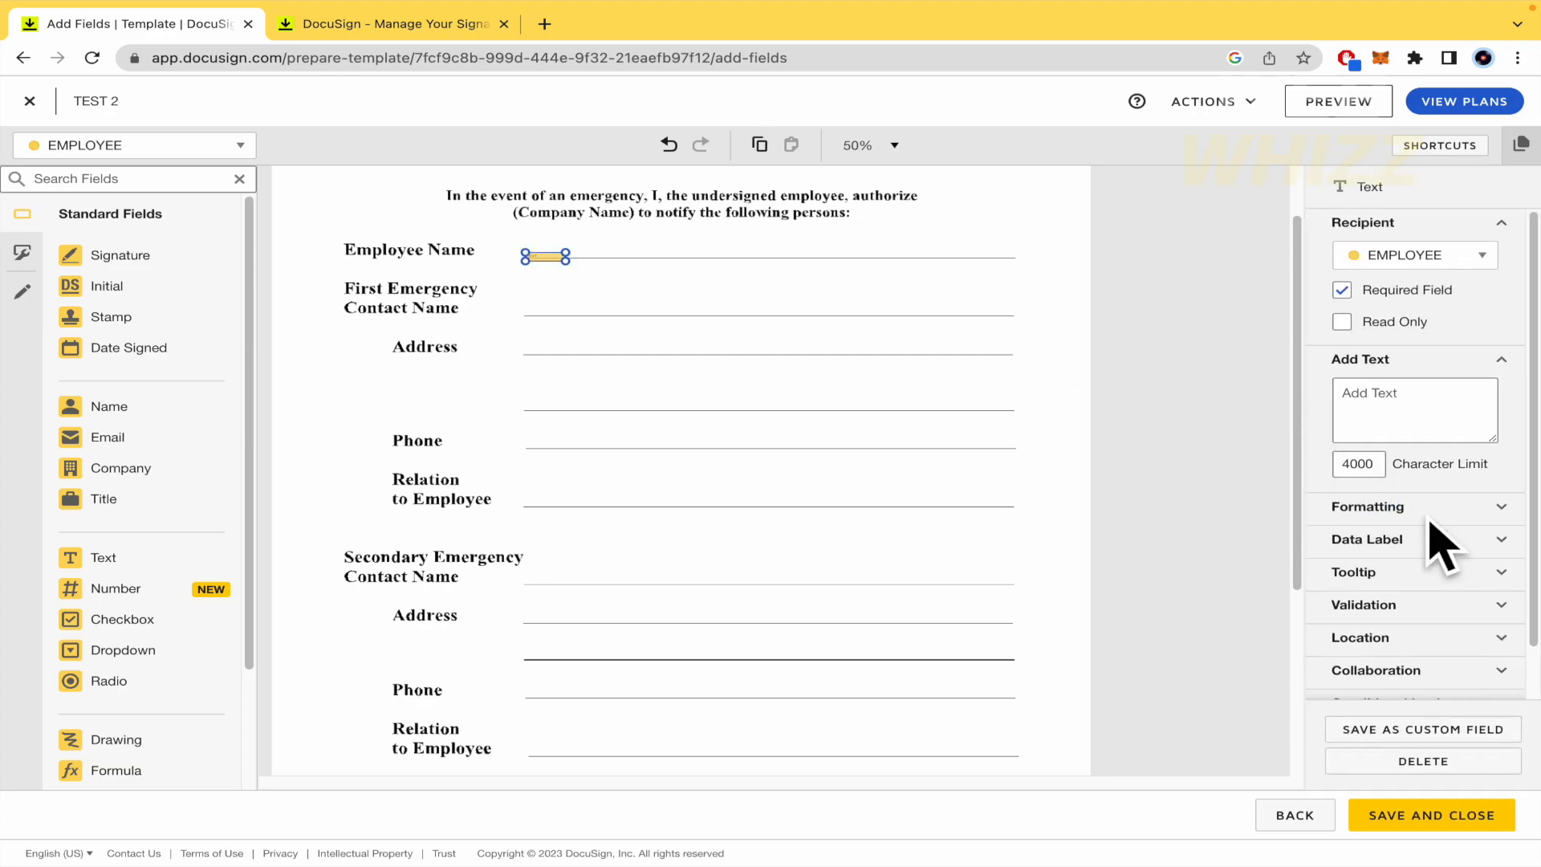
pyautogui.click(557, 281)
pyautogui.click(541, 257)
# Set the font size of the Employee Name text field to 24.
pyautogui.click(1479, 505)
pyautogui.scroll(-3, 1436, 546)
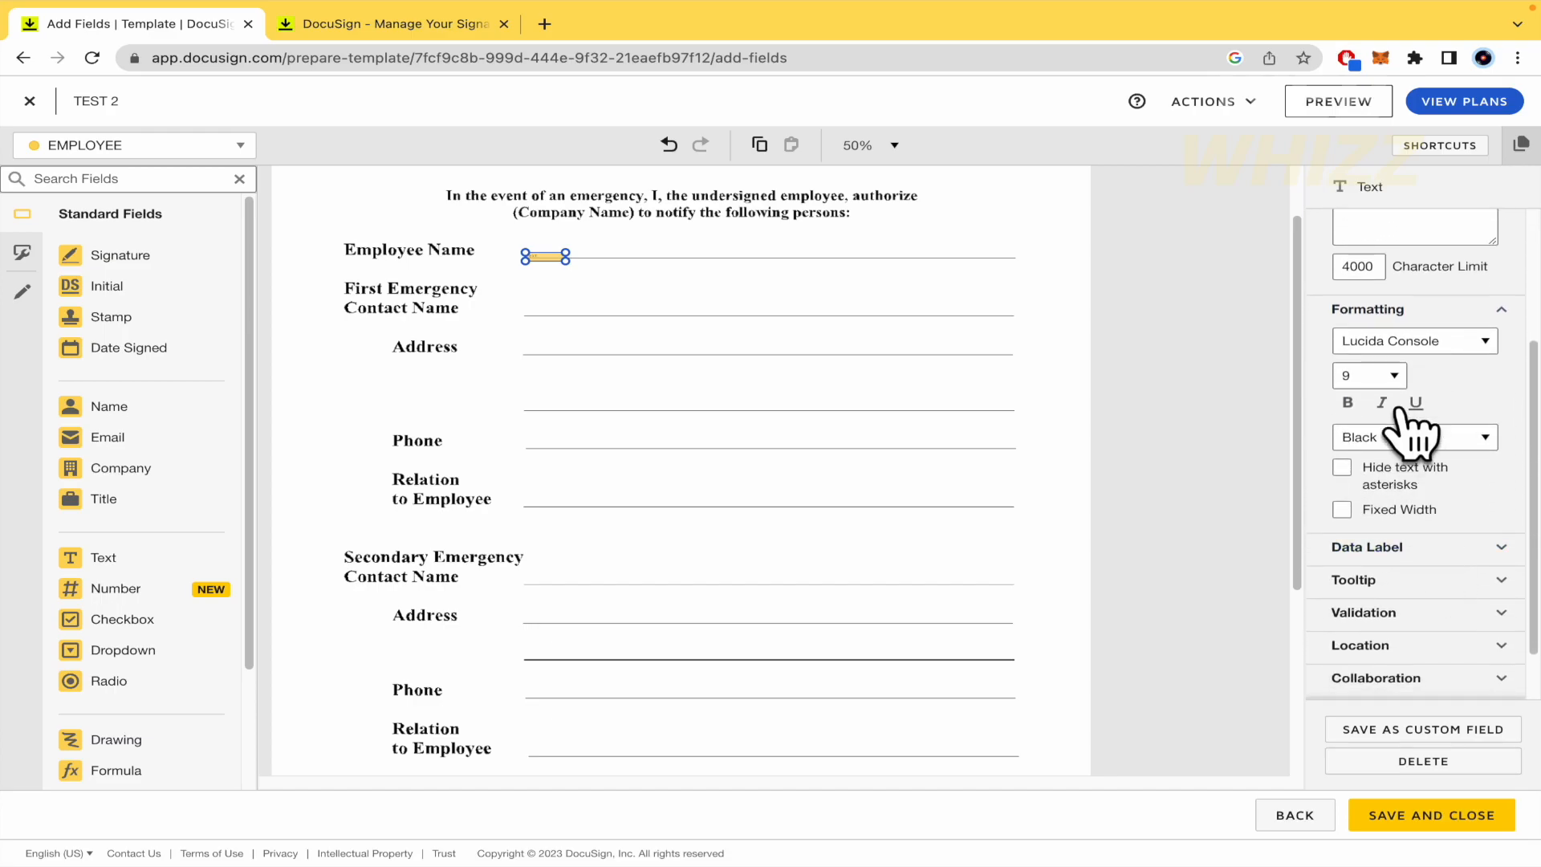
pyautogui.click(1393, 374)
pyautogui.click(1374, 568)
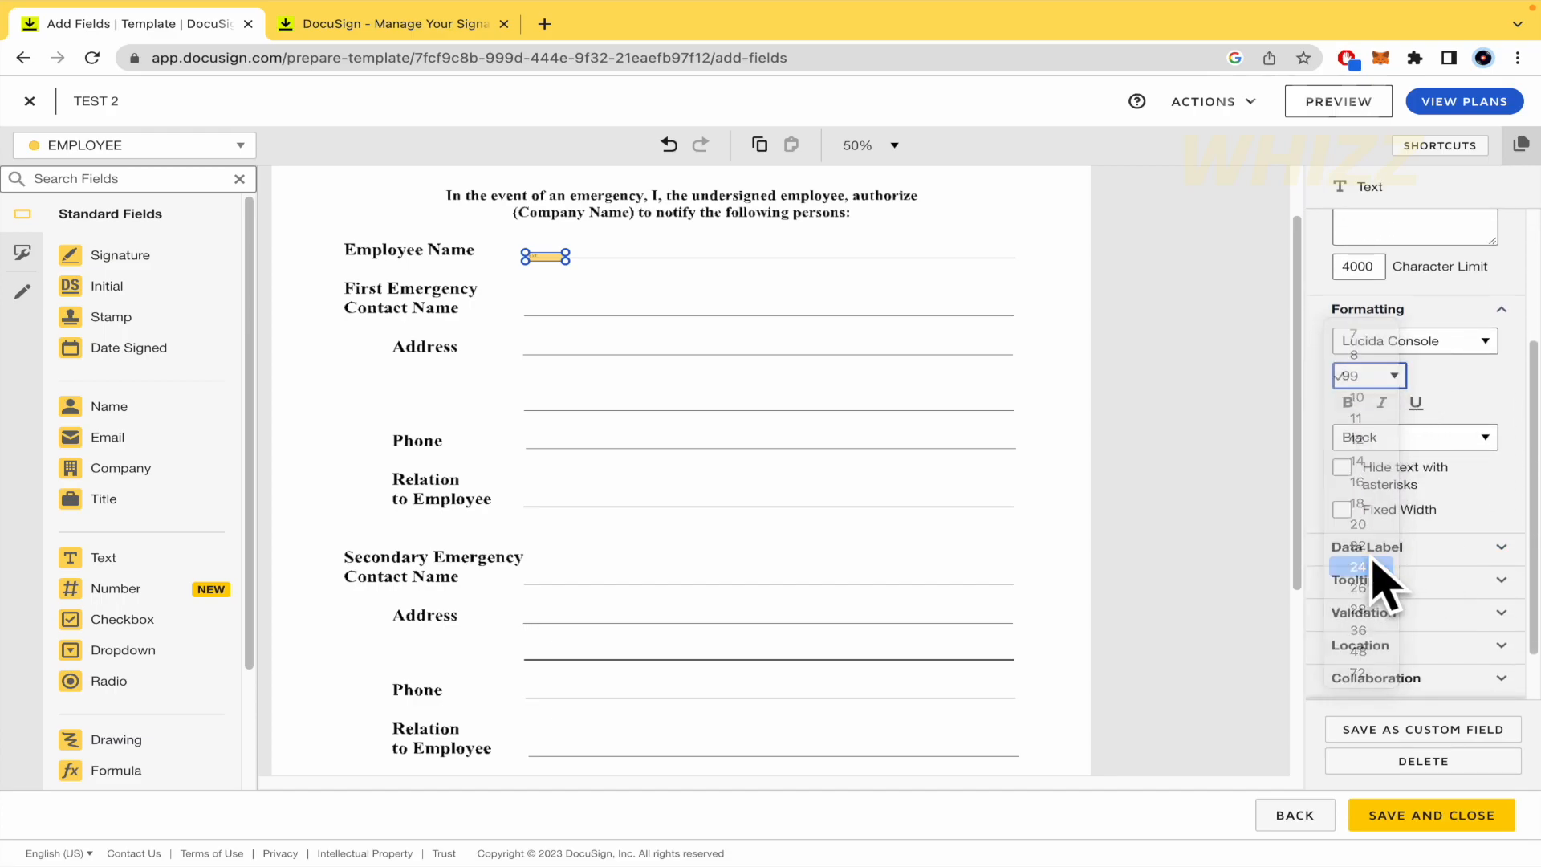
# Move the Employee Name text field slightly so it sits on its line, and deselect it.
pyautogui.click(696, 330)
pyautogui.moveTo(548, 261); pyautogui.dragTo(543, 256)
pyautogui.click(632, 294)
pyautogui.click(666, 293)
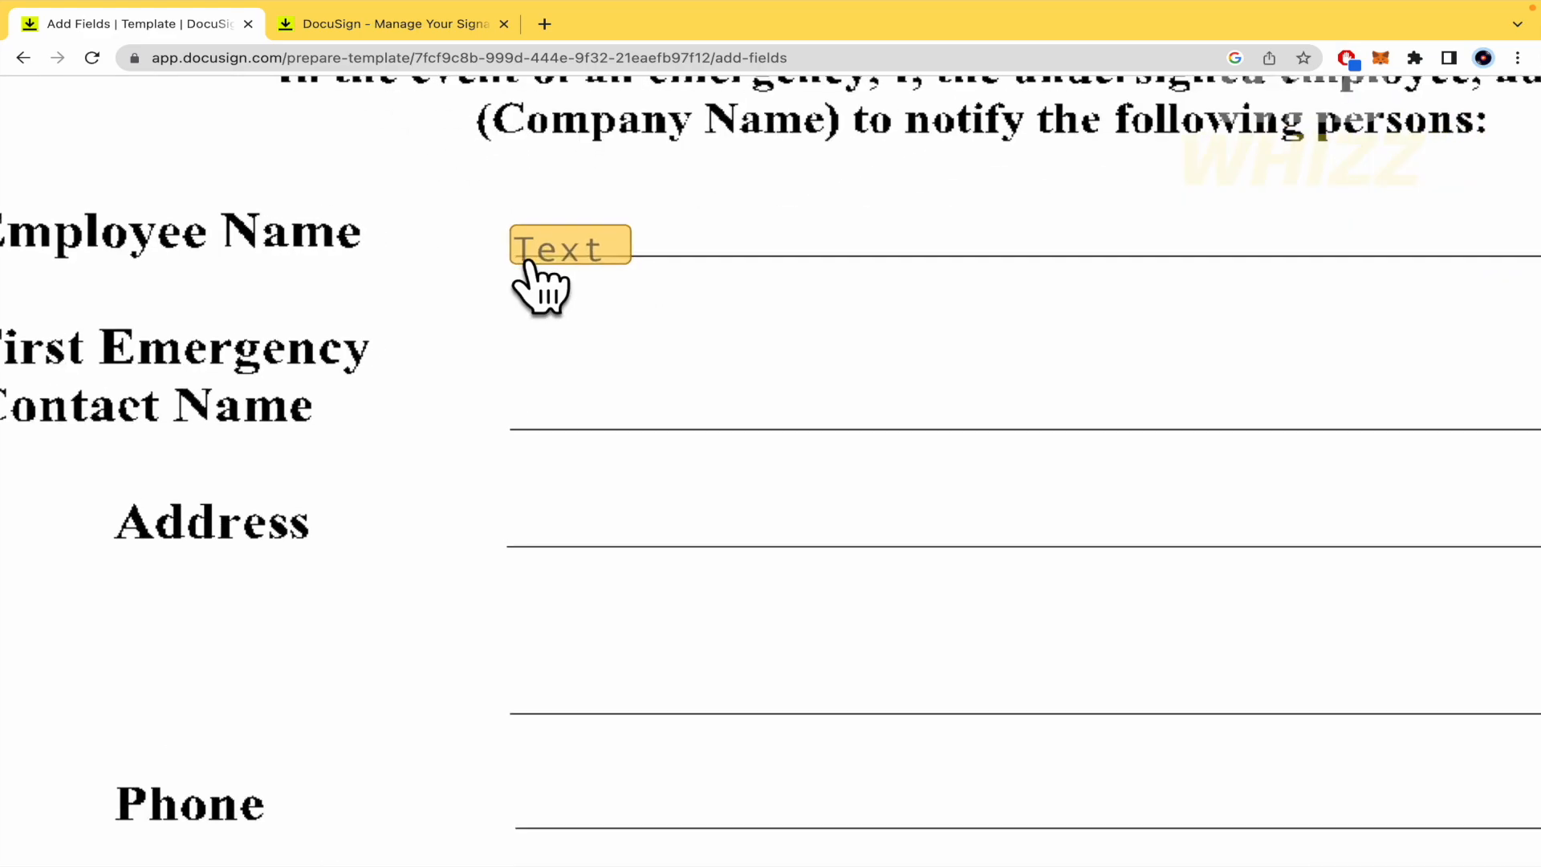
pyautogui.click(549, 257)
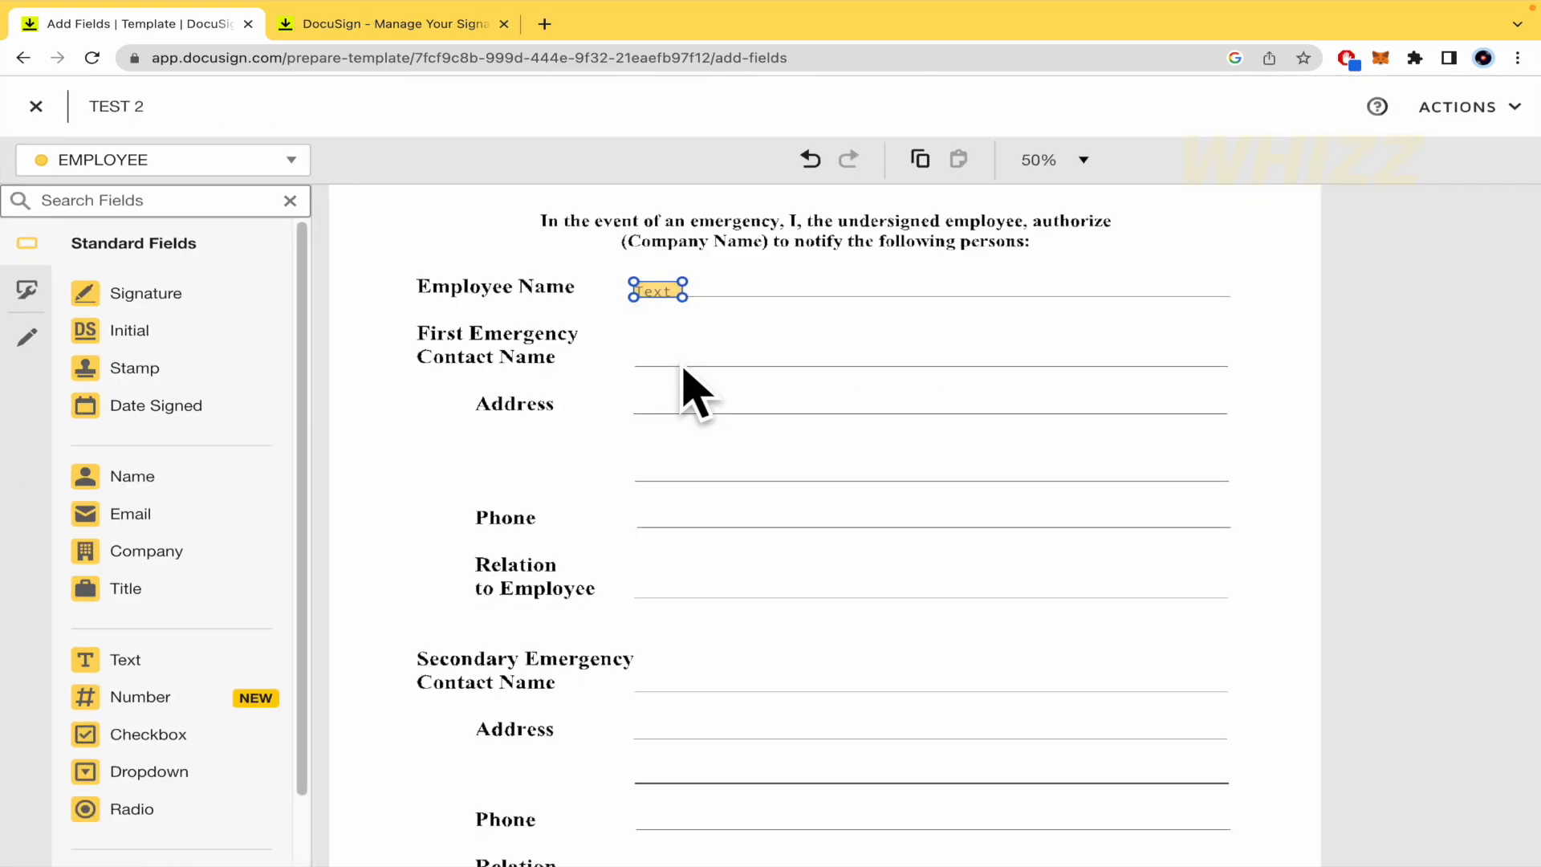
pyautogui.click(650, 315)
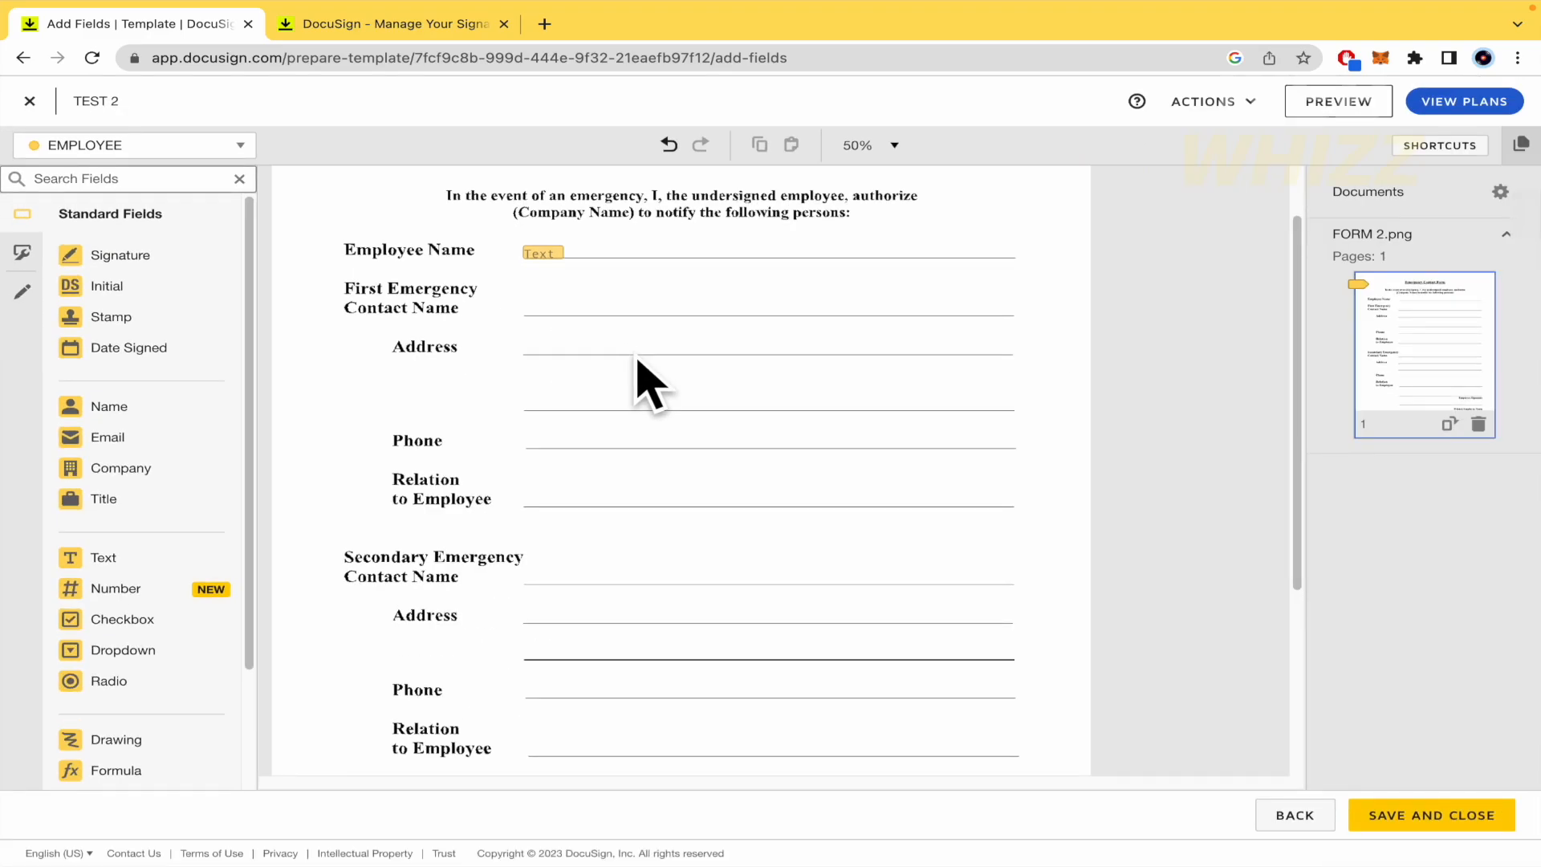
# Add Text fields at the start of the First Emergency Contact Name line and the first contact's Address line.
pyautogui.scroll(-2, 638, 361)
pyautogui.scroll(1, 637, 371)
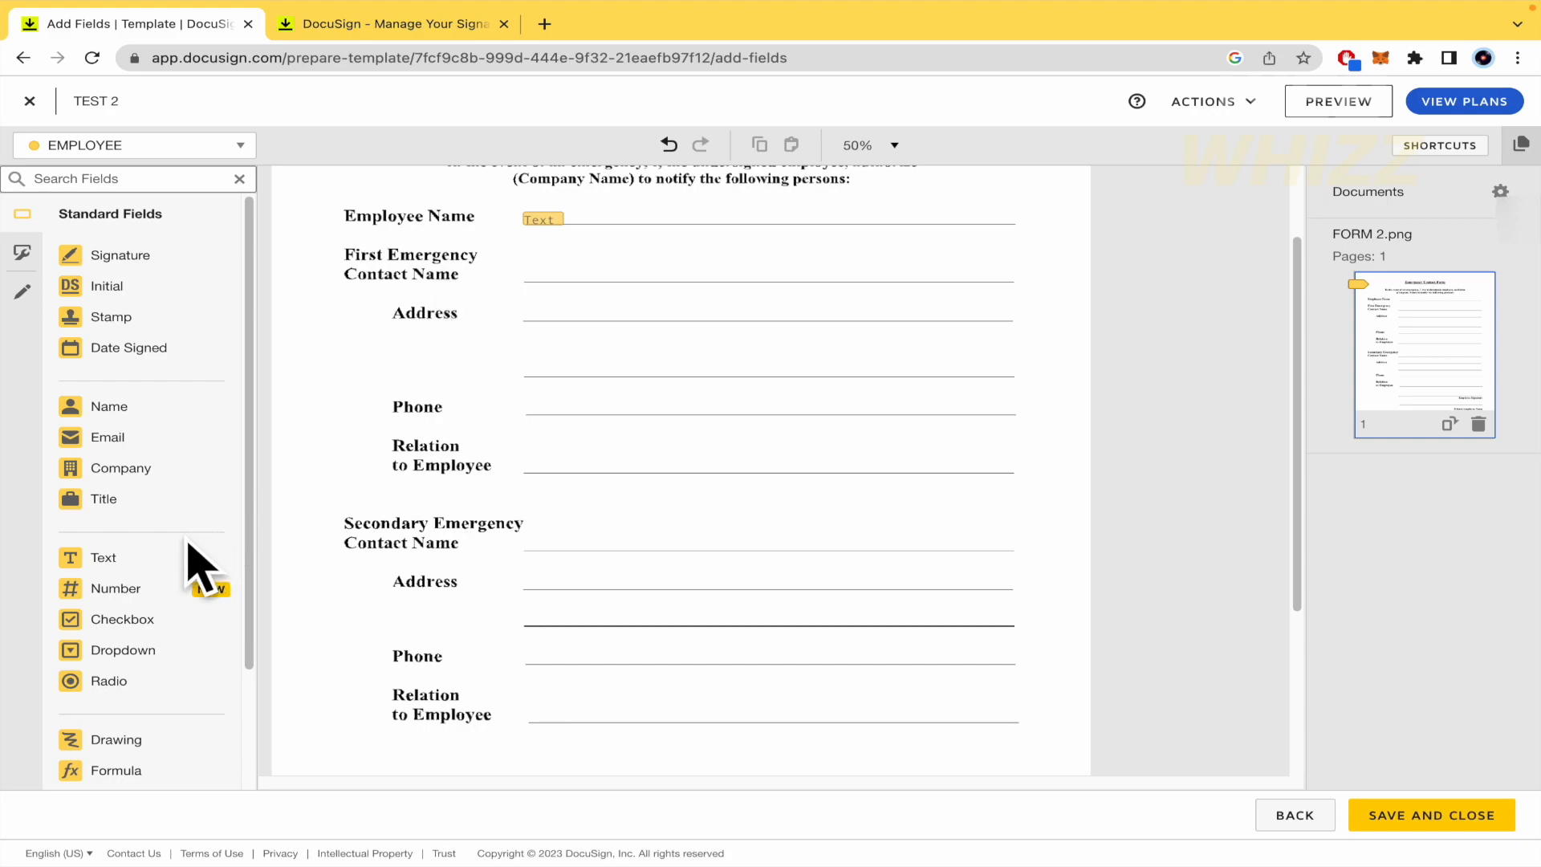
pyautogui.moveTo(161, 559); pyautogui.dragTo(527, 271)
pyautogui.click(576, 359)
pyautogui.moveTo(152, 559); pyautogui.dragTo(528, 313)
pyautogui.click(566, 411)
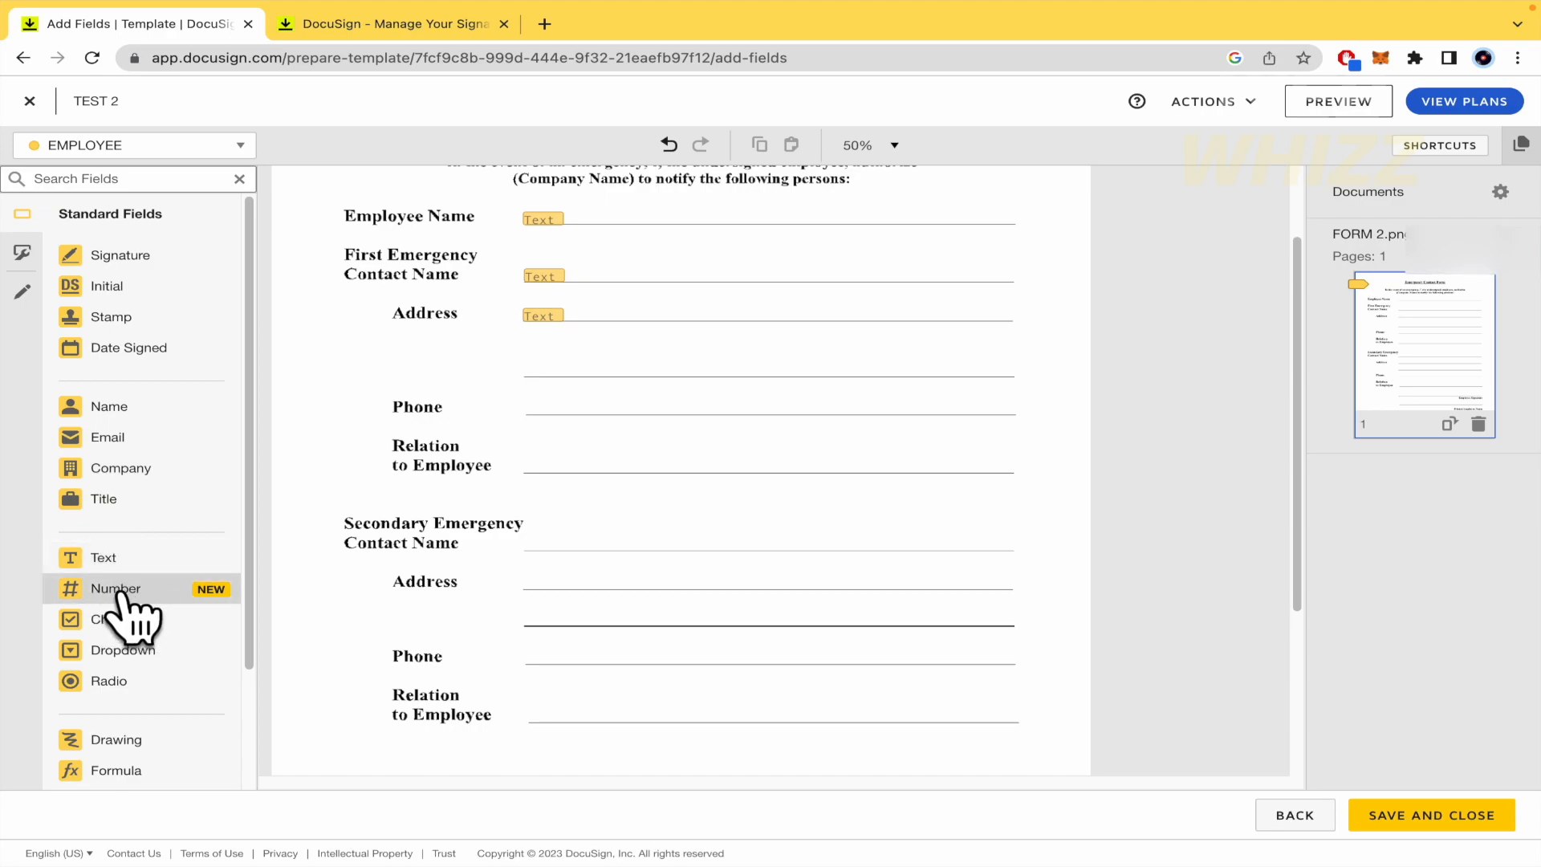
# Place a Number field on the first contact's Phone line and a Dropdown field on the Relation to Employee line.
pyautogui.moveTo(118, 590); pyautogui.dragTo(530, 407)
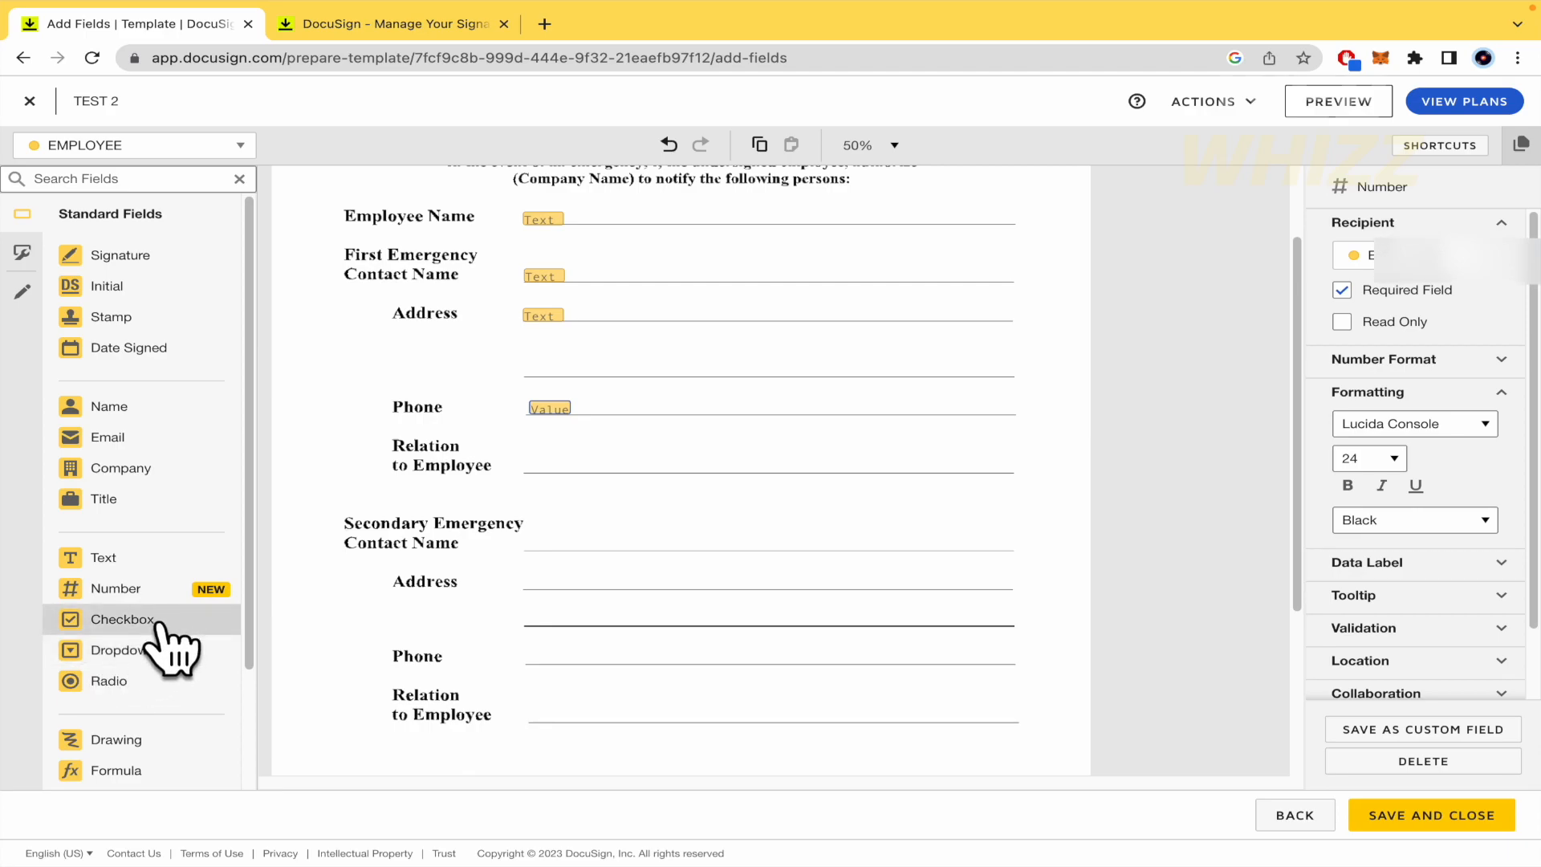
pyautogui.moveTo(154, 640); pyautogui.dragTo(524, 465)
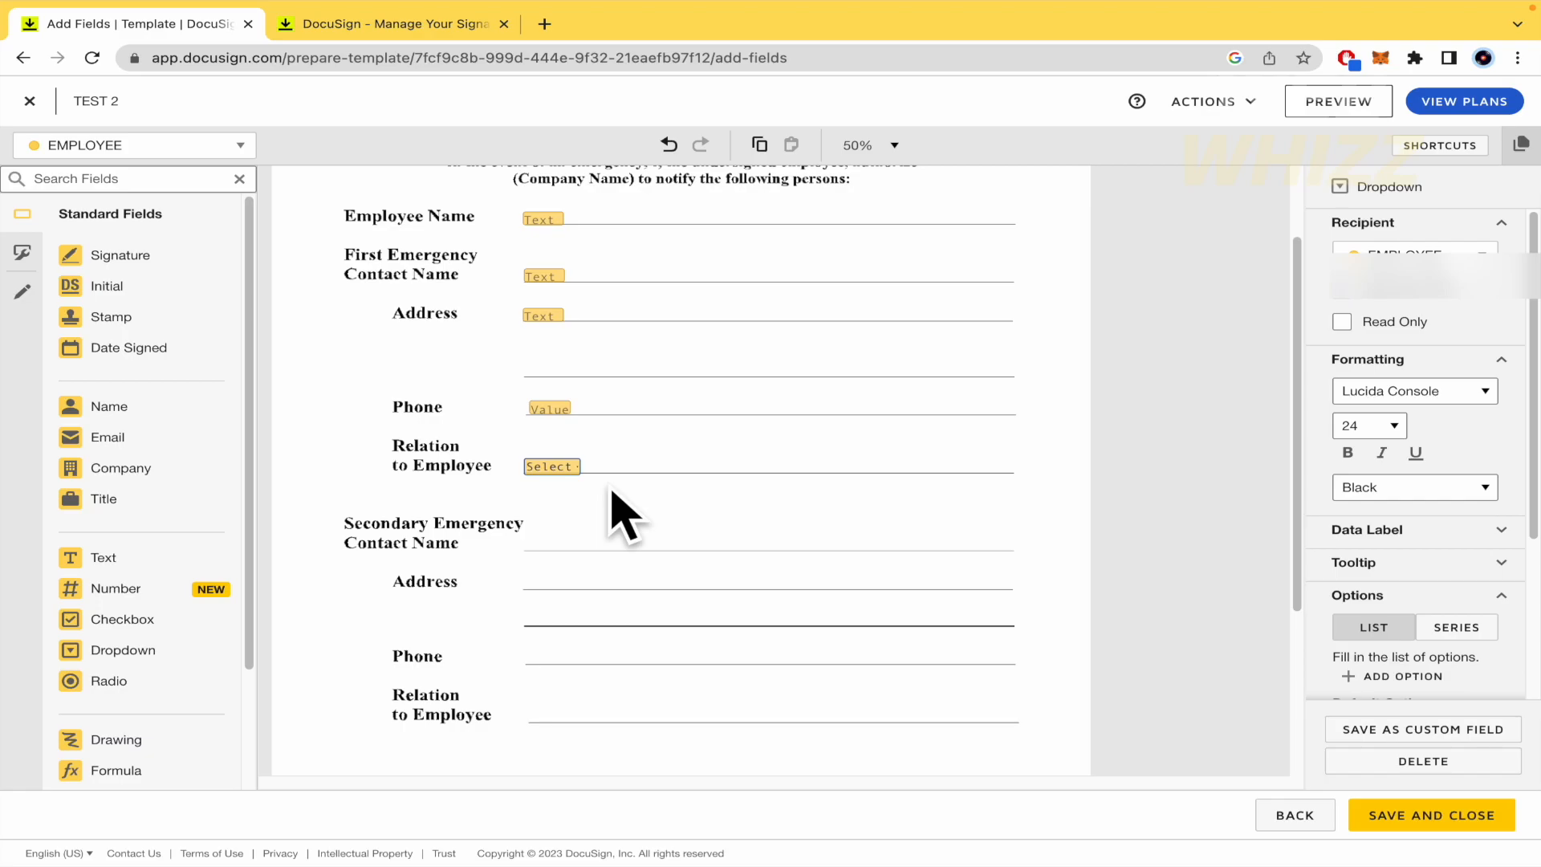
# Add the options MOTHER, FATHER, SISTER, BROHTER, COUPLE and FRIEND to the Relation to Employee dropdown.
pyautogui.scroll(-3, 1364, 562)
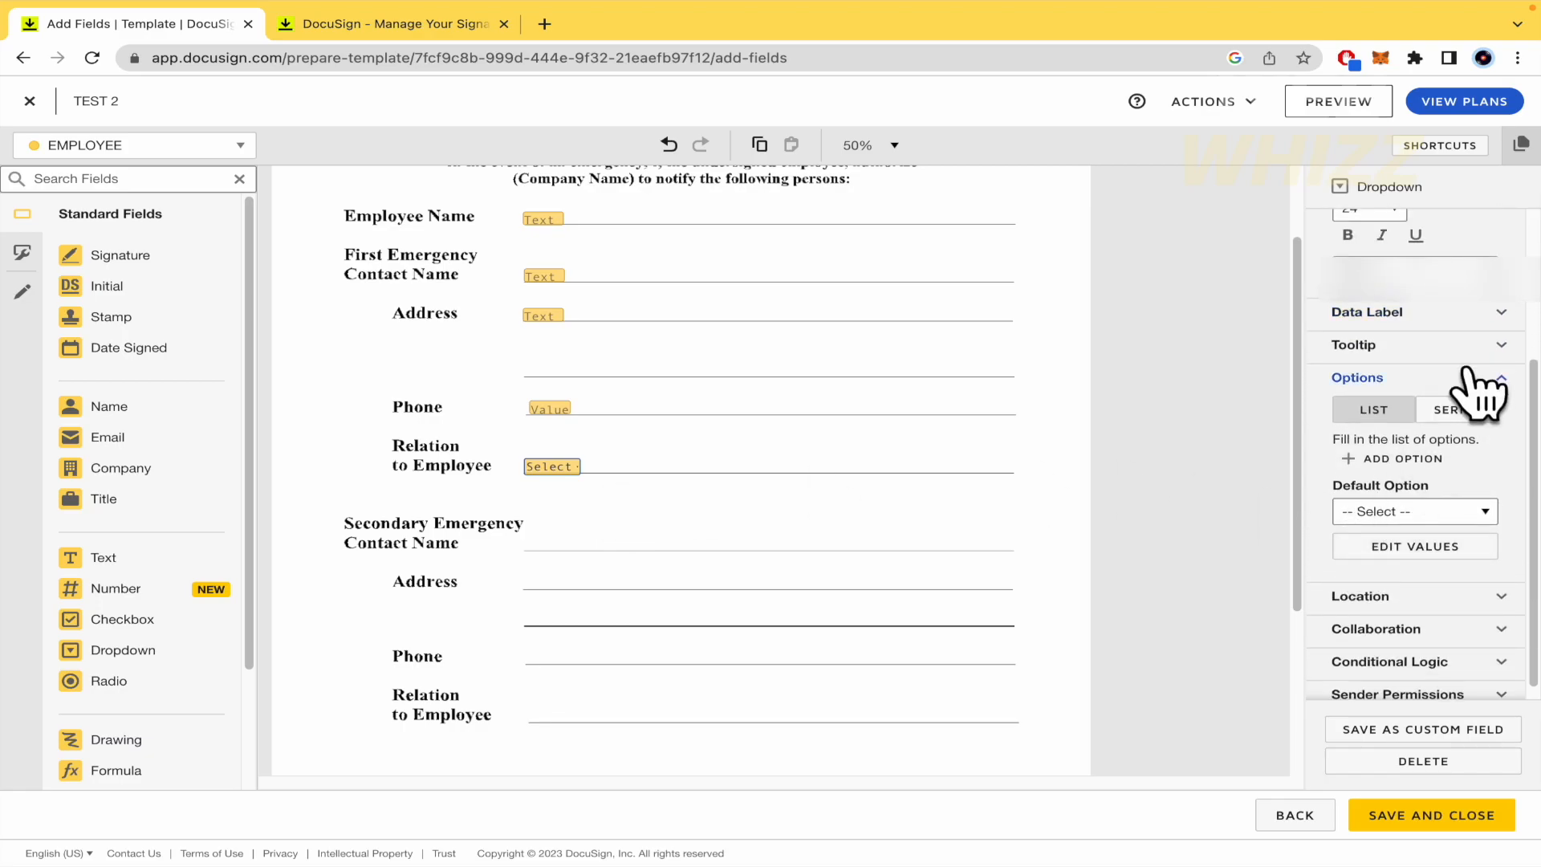
pyautogui.scroll(-1, 1464, 442)
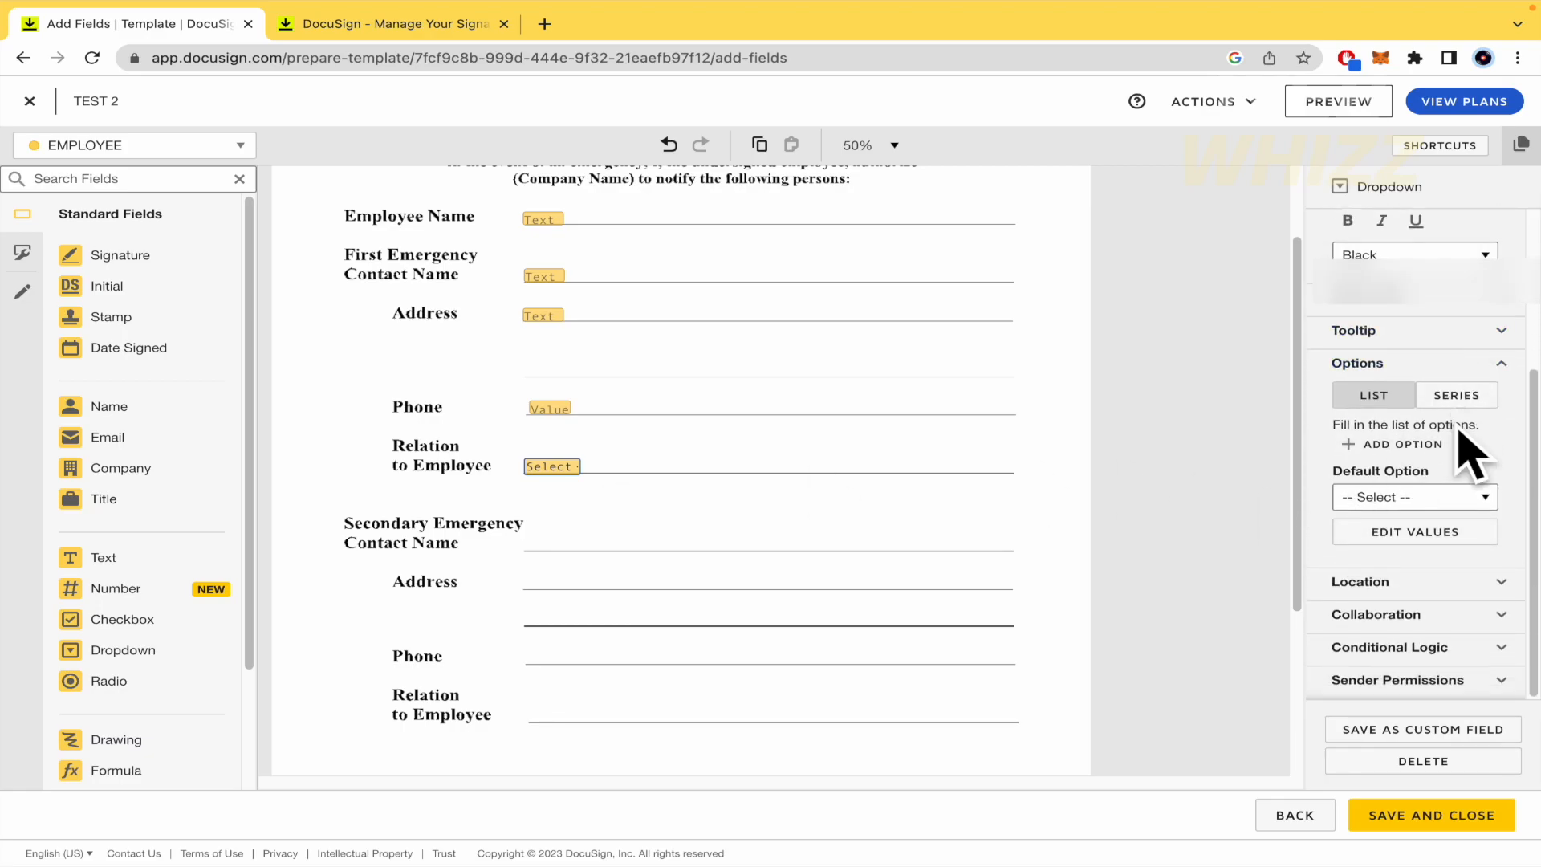
pyautogui.click(1412, 450)
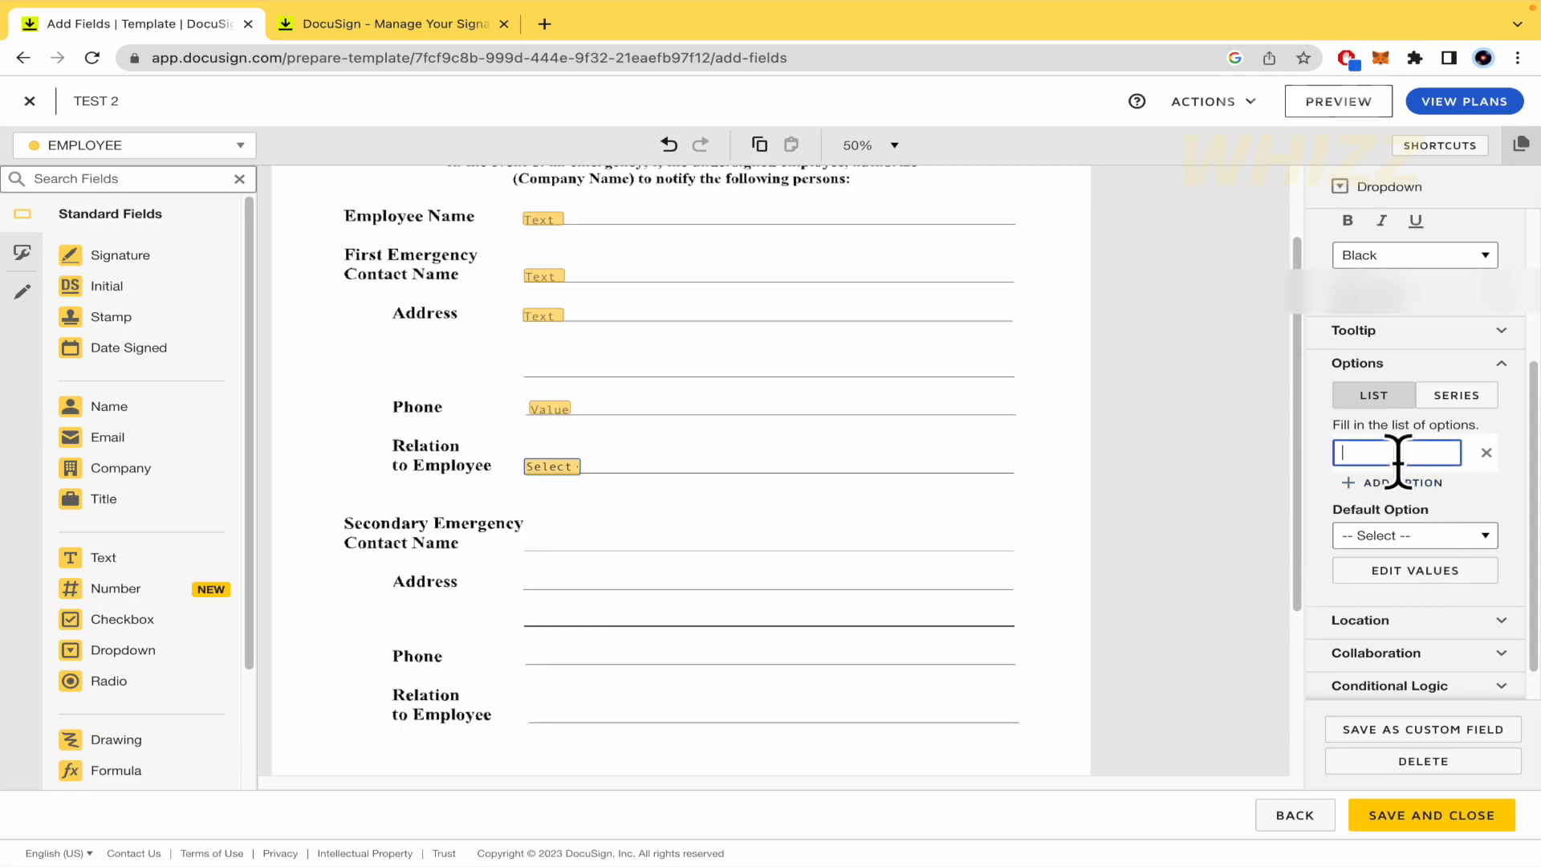
pyautogui.click(1404, 482)
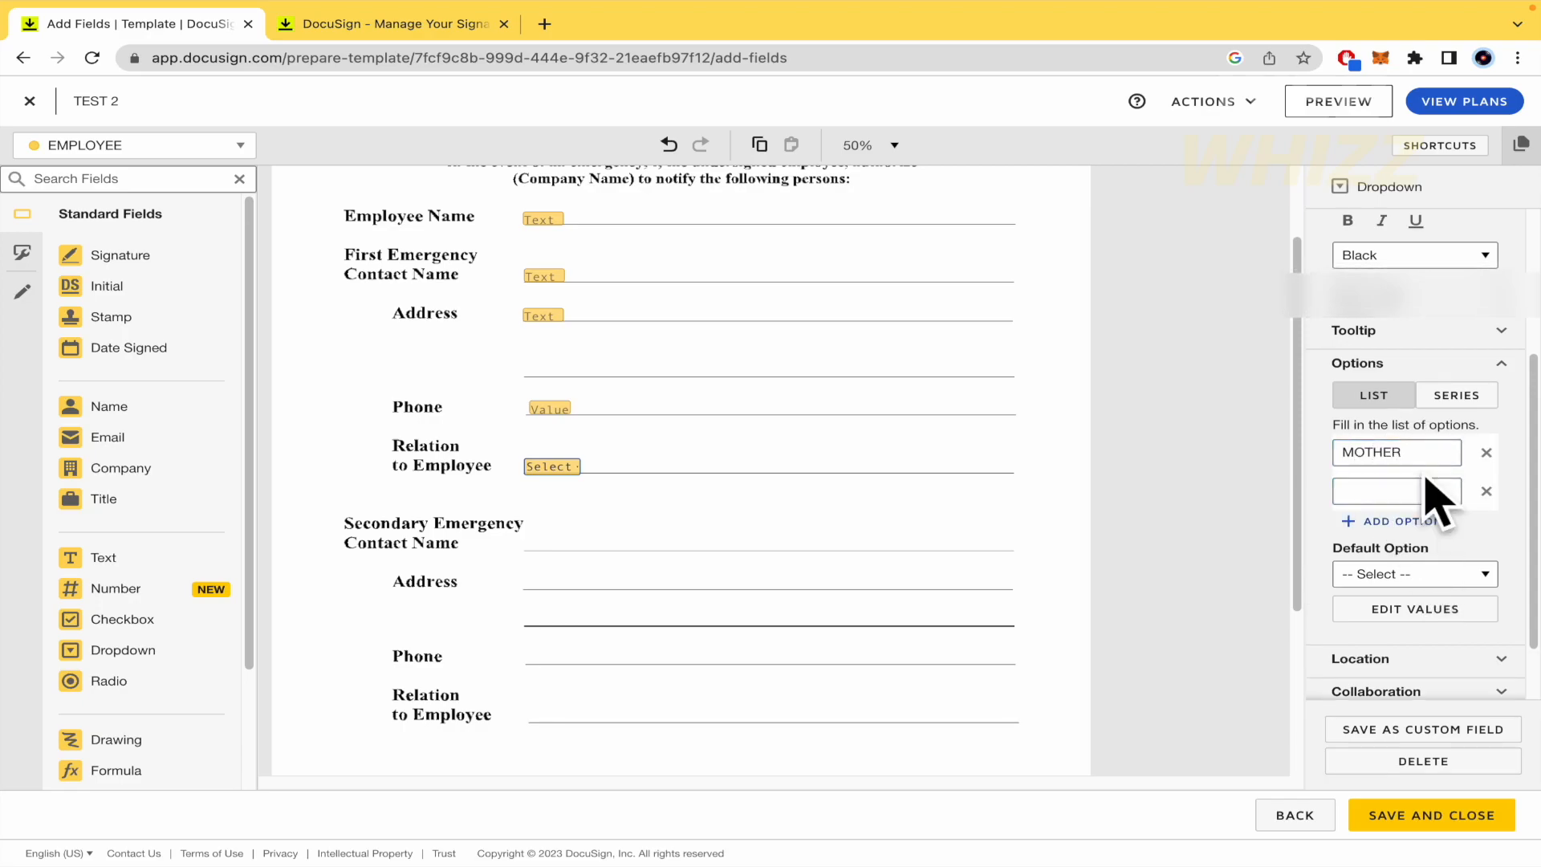
pyautogui.write('FATHER')
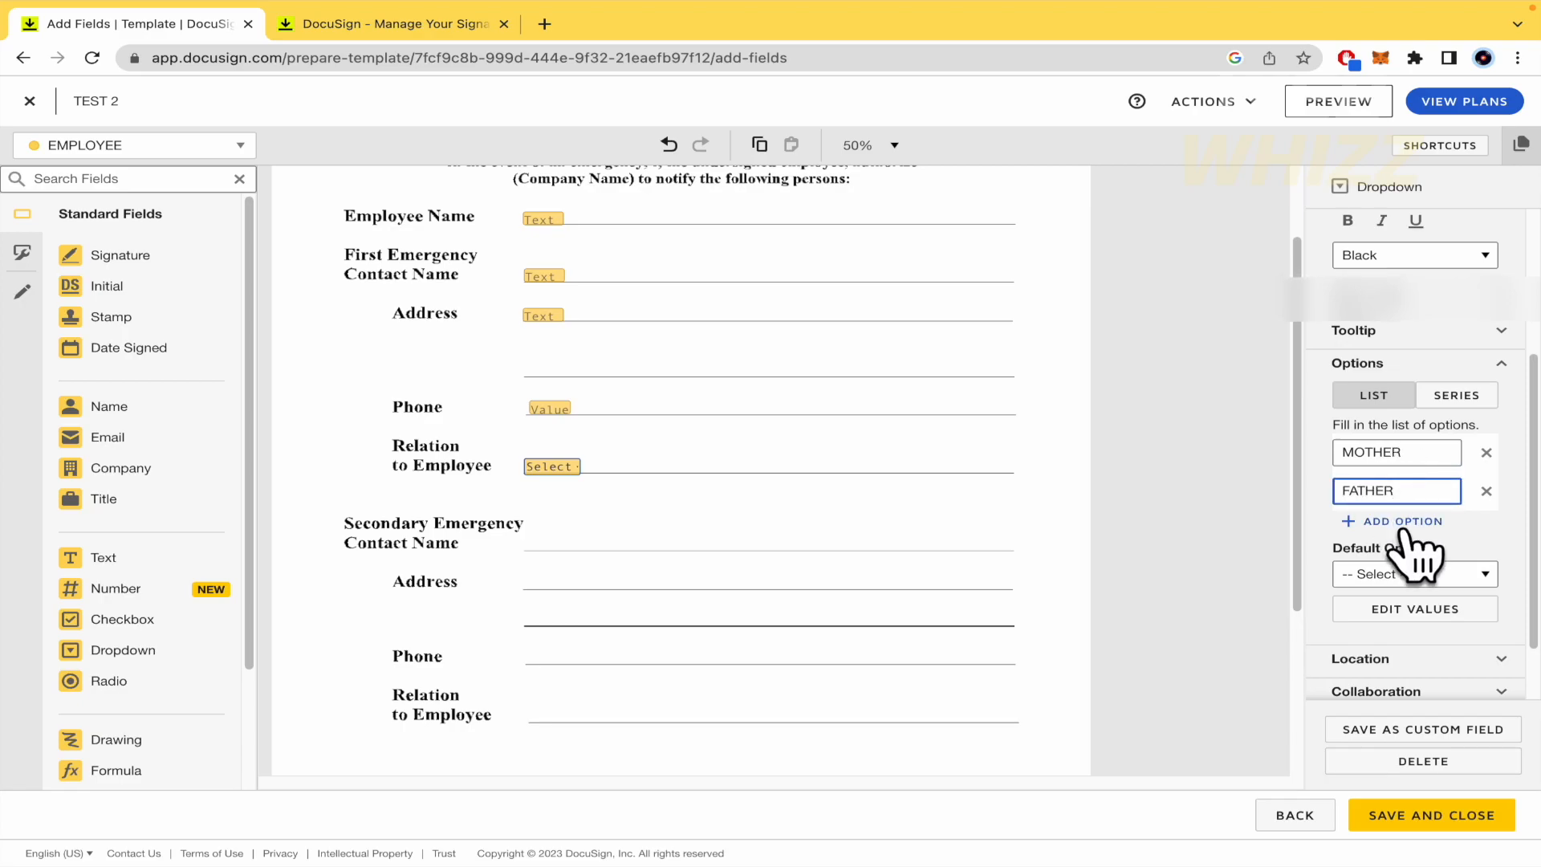
pyautogui.click(1402, 521)
pyautogui.click(1401, 553)
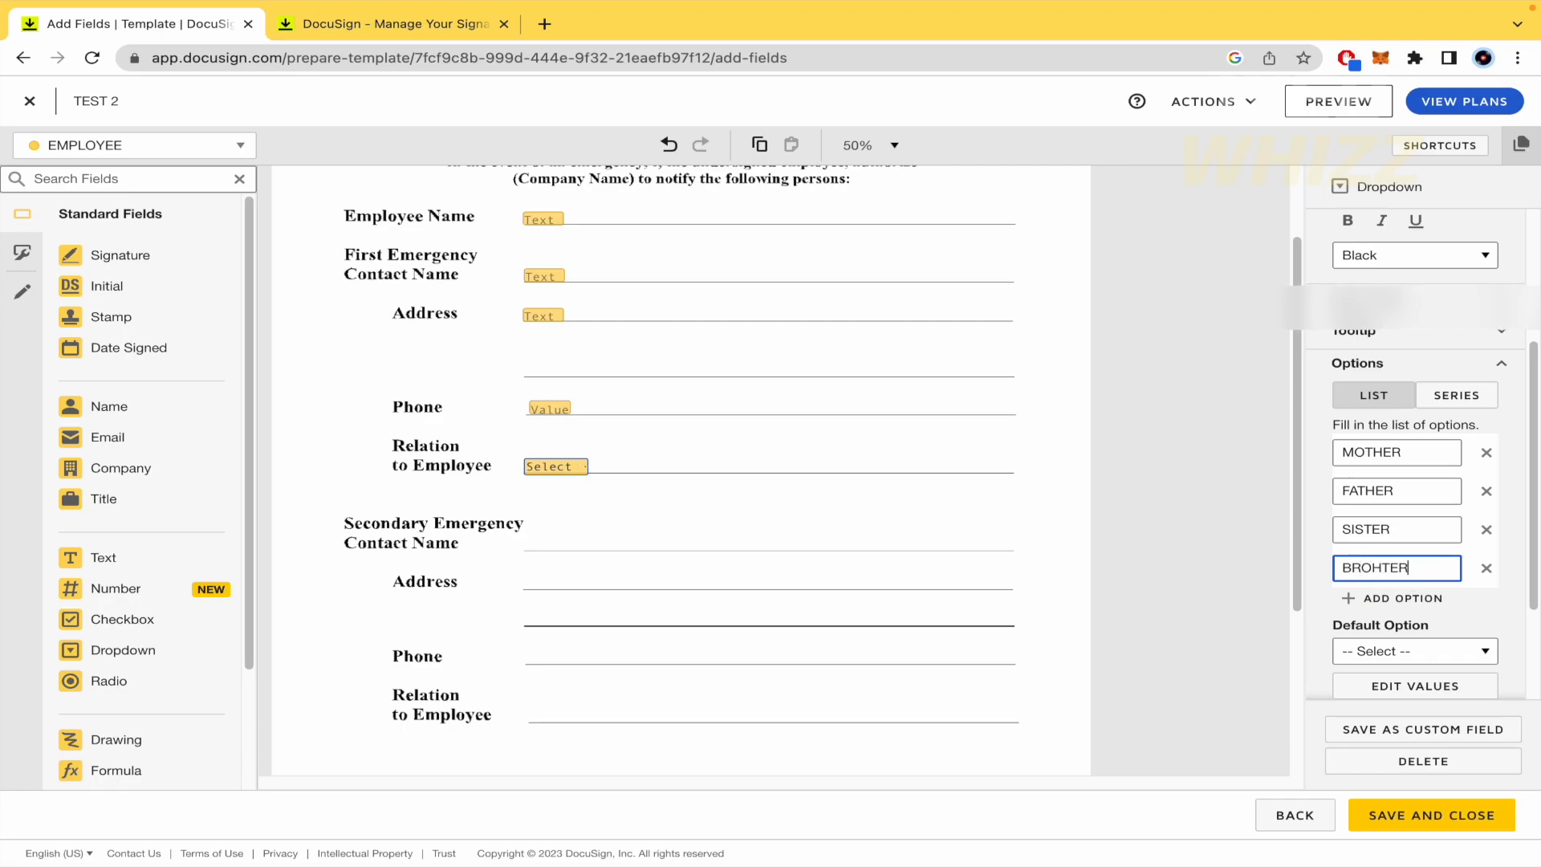
pyautogui.click(1403, 593)
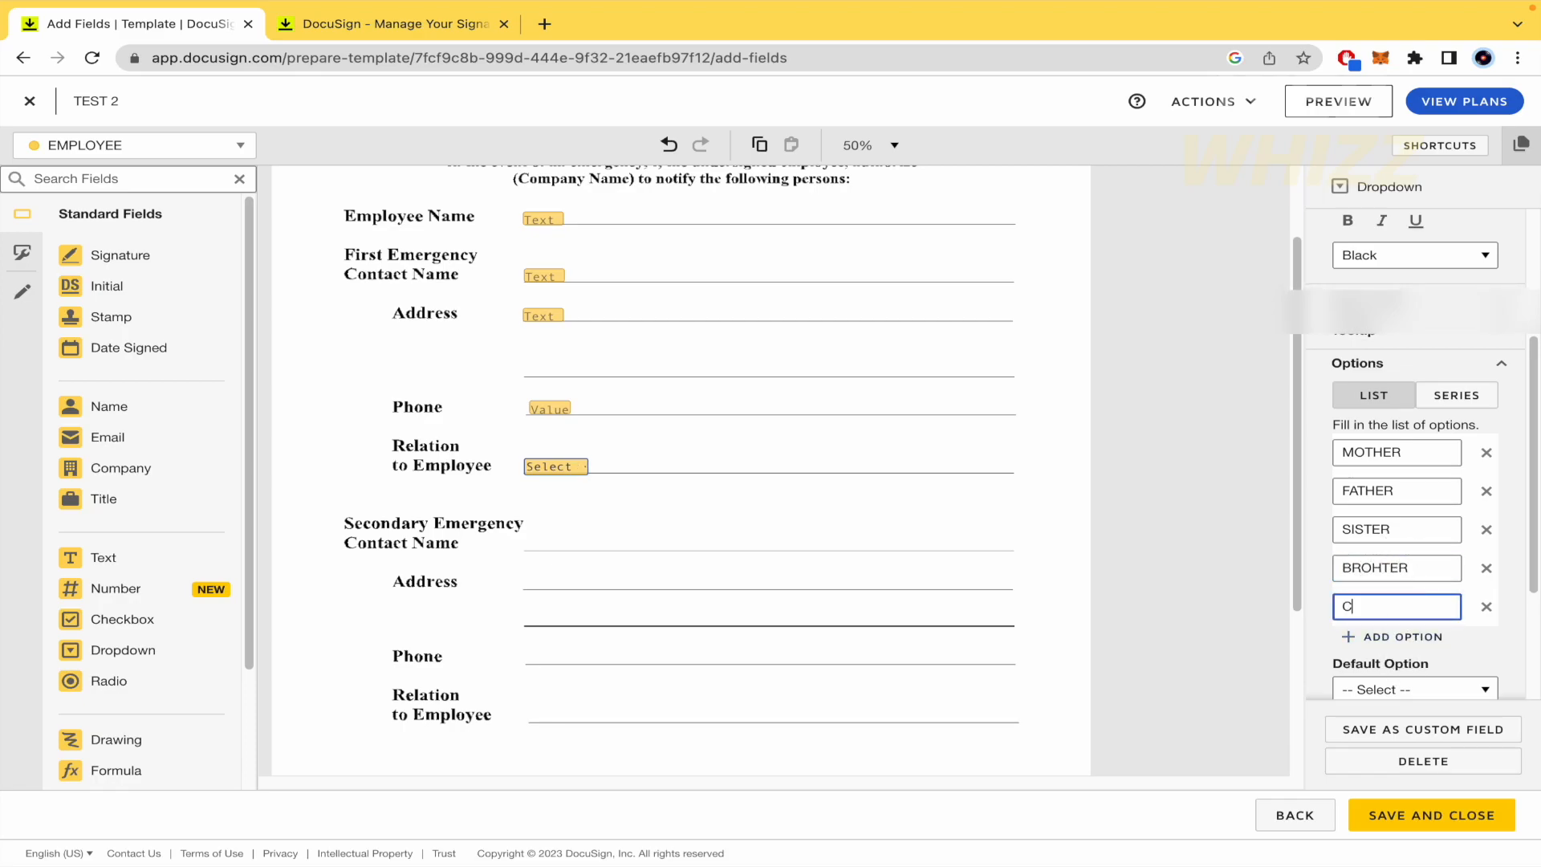
pyautogui.click(1416, 633)
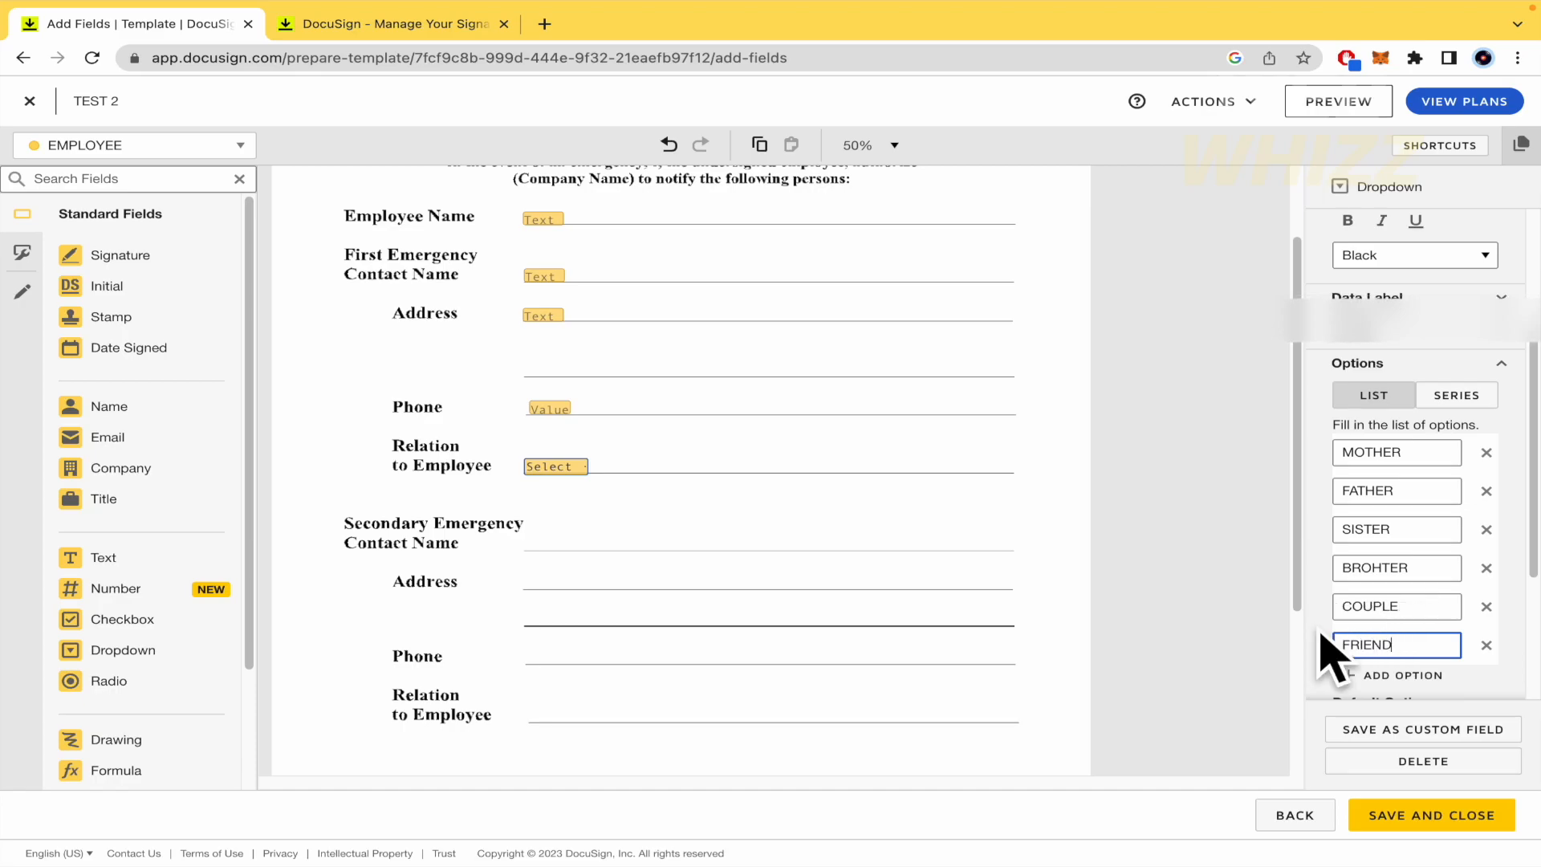
pyautogui.scroll(-3, 1369, 640)
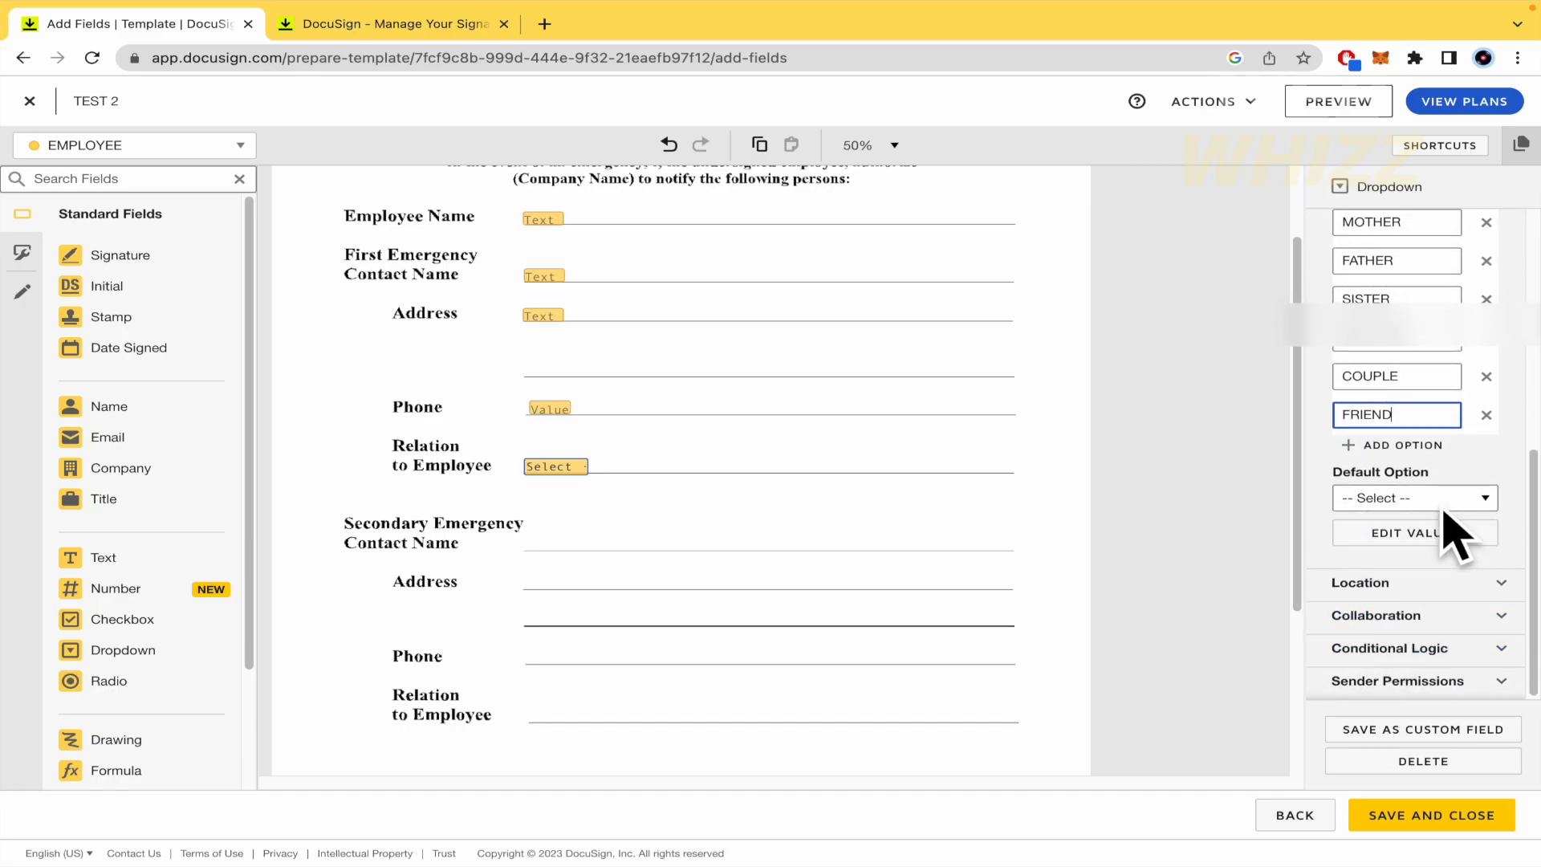
# Use -- Select -- as the default option of the first contact's Relation to Employee dropdown and deselect the field.
pyautogui.click(1410, 502)
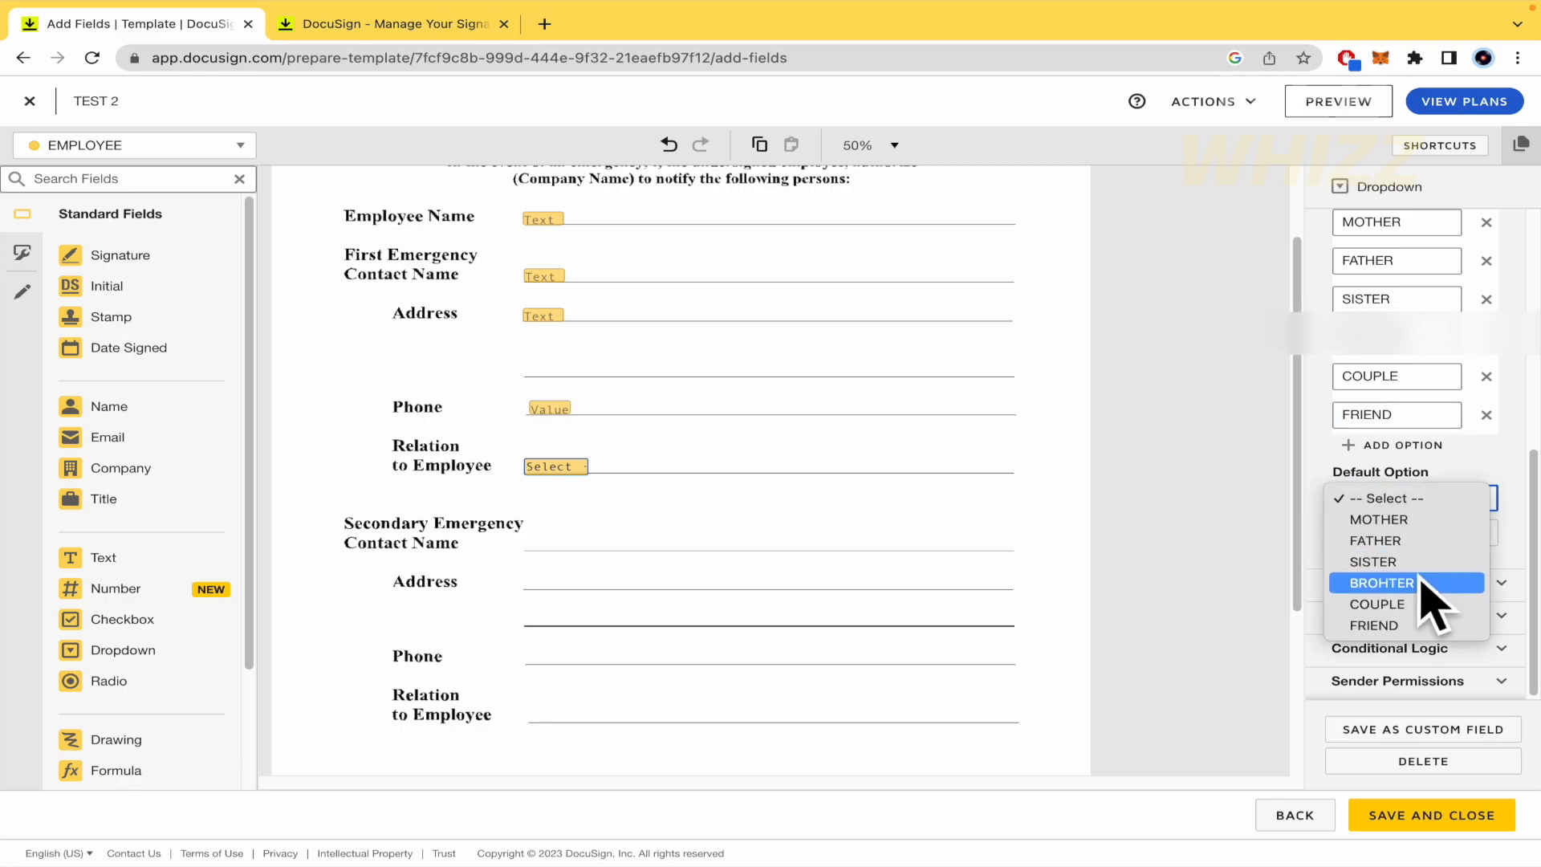
pyautogui.click(1329, 499)
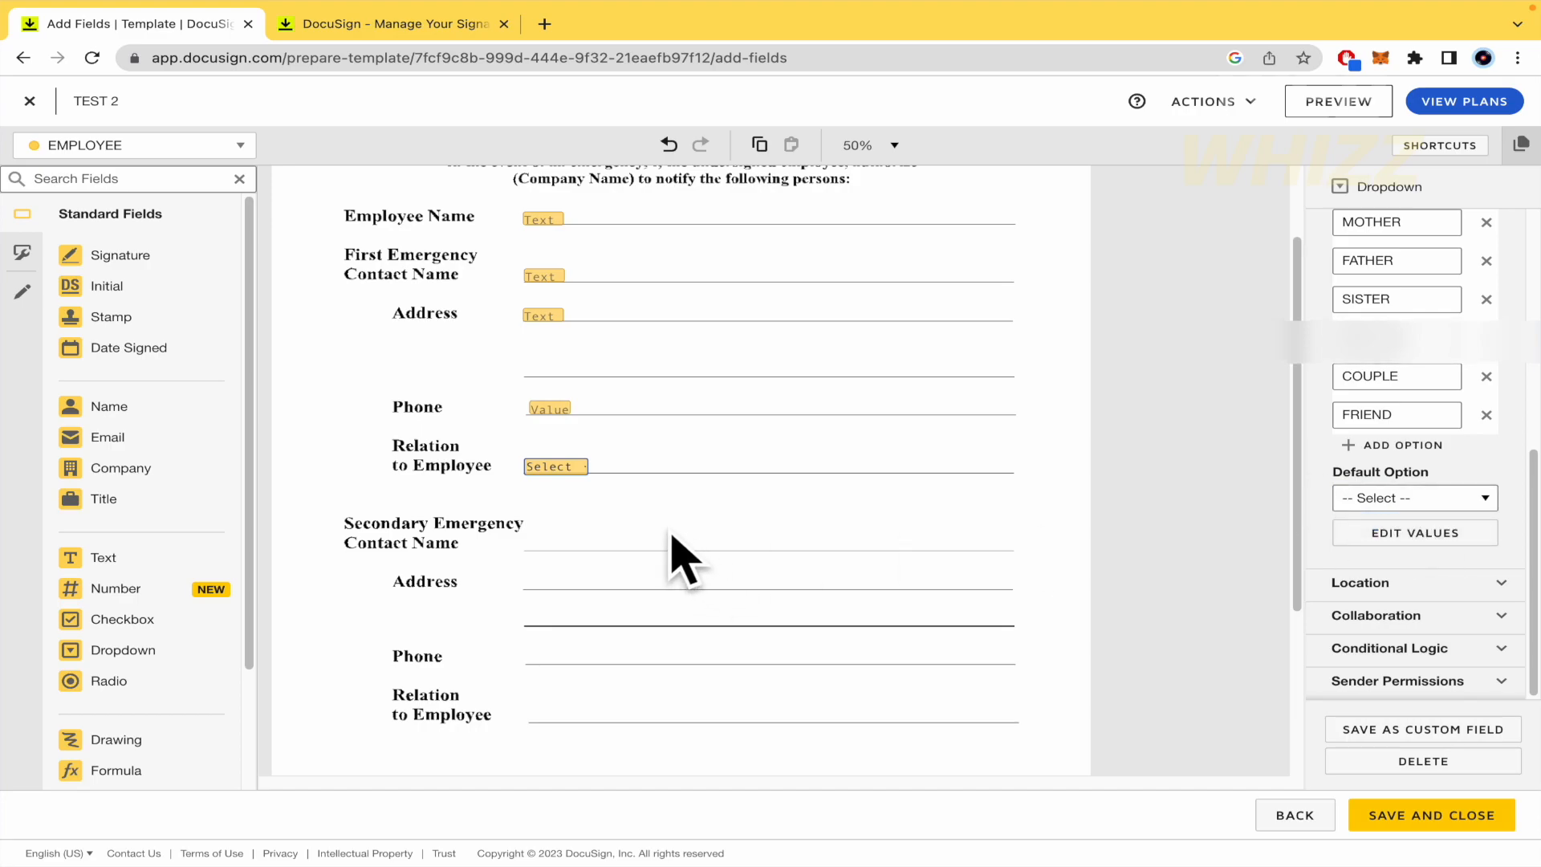
pyautogui.click(672, 538)
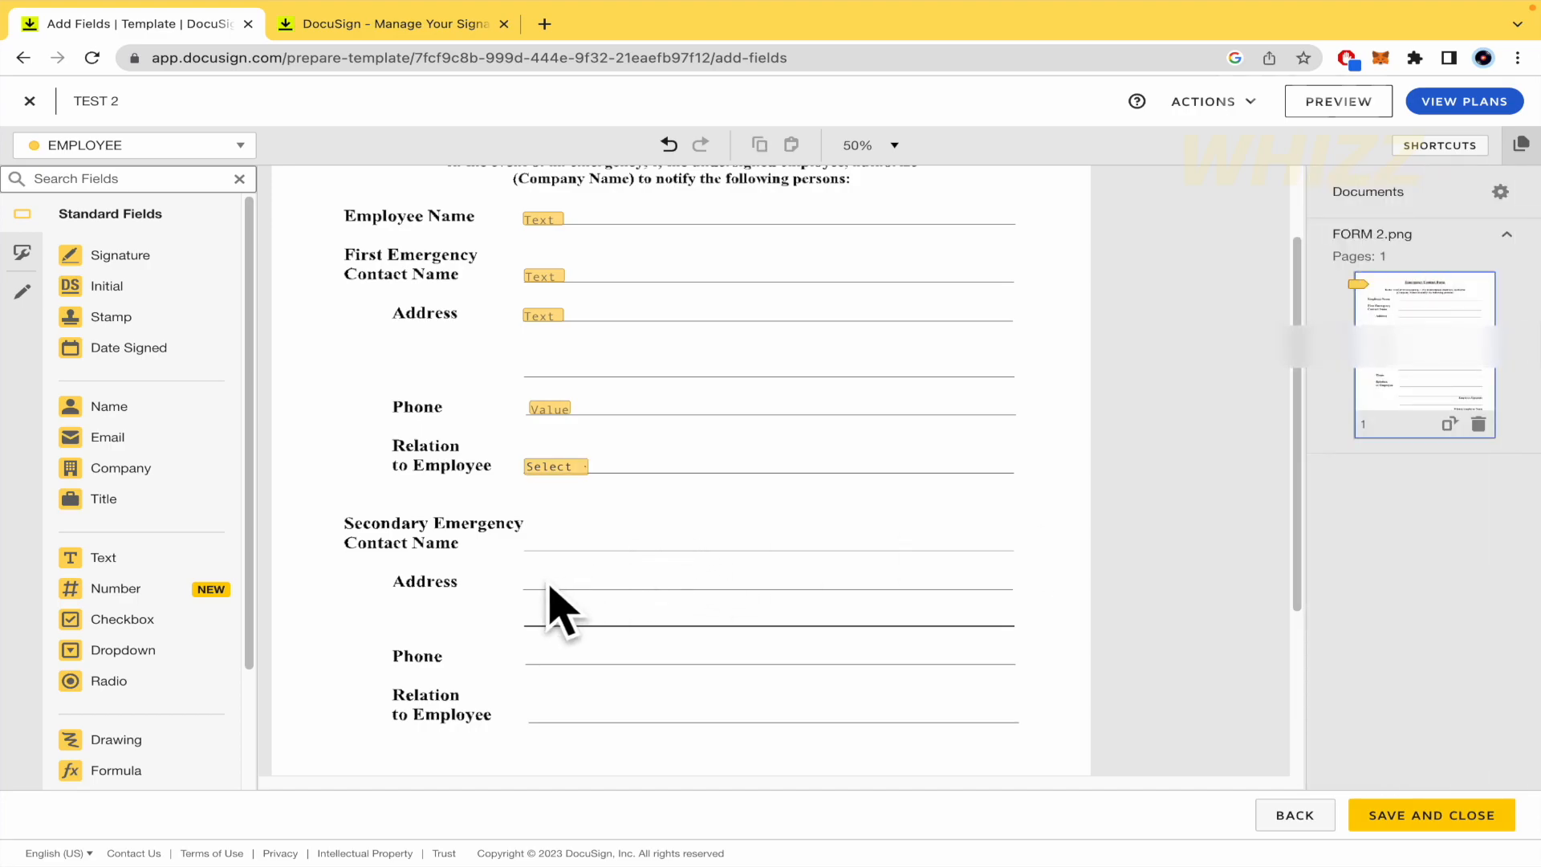
# Place Text fields on the Secondary Emergency Contact Name and second Address lines and a Number field on the second Phone line.
pyautogui.scroll(-1, 551, 609)
pyautogui.moveTo(154, 555); pyautogui.dragTo(525, 518)
pyautogui.scroll(-2, 630, 571)
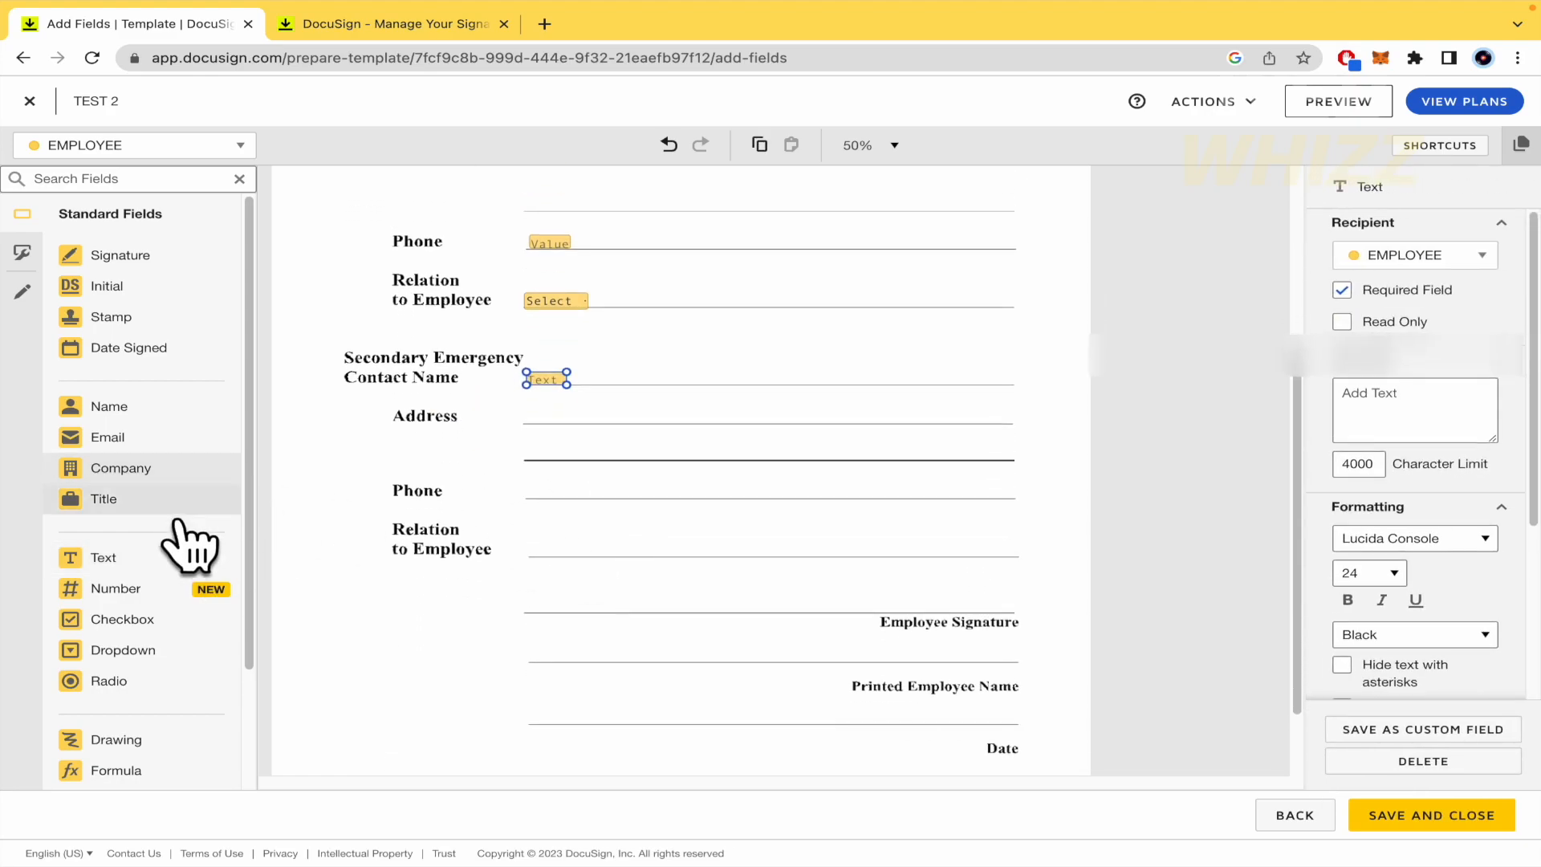
pyautogui.moveTo(157, 557); pyautogui.dragTo(526, 413)
pyautogui.moveTo(136, 588); pyautogui.dragTo(526, 493)
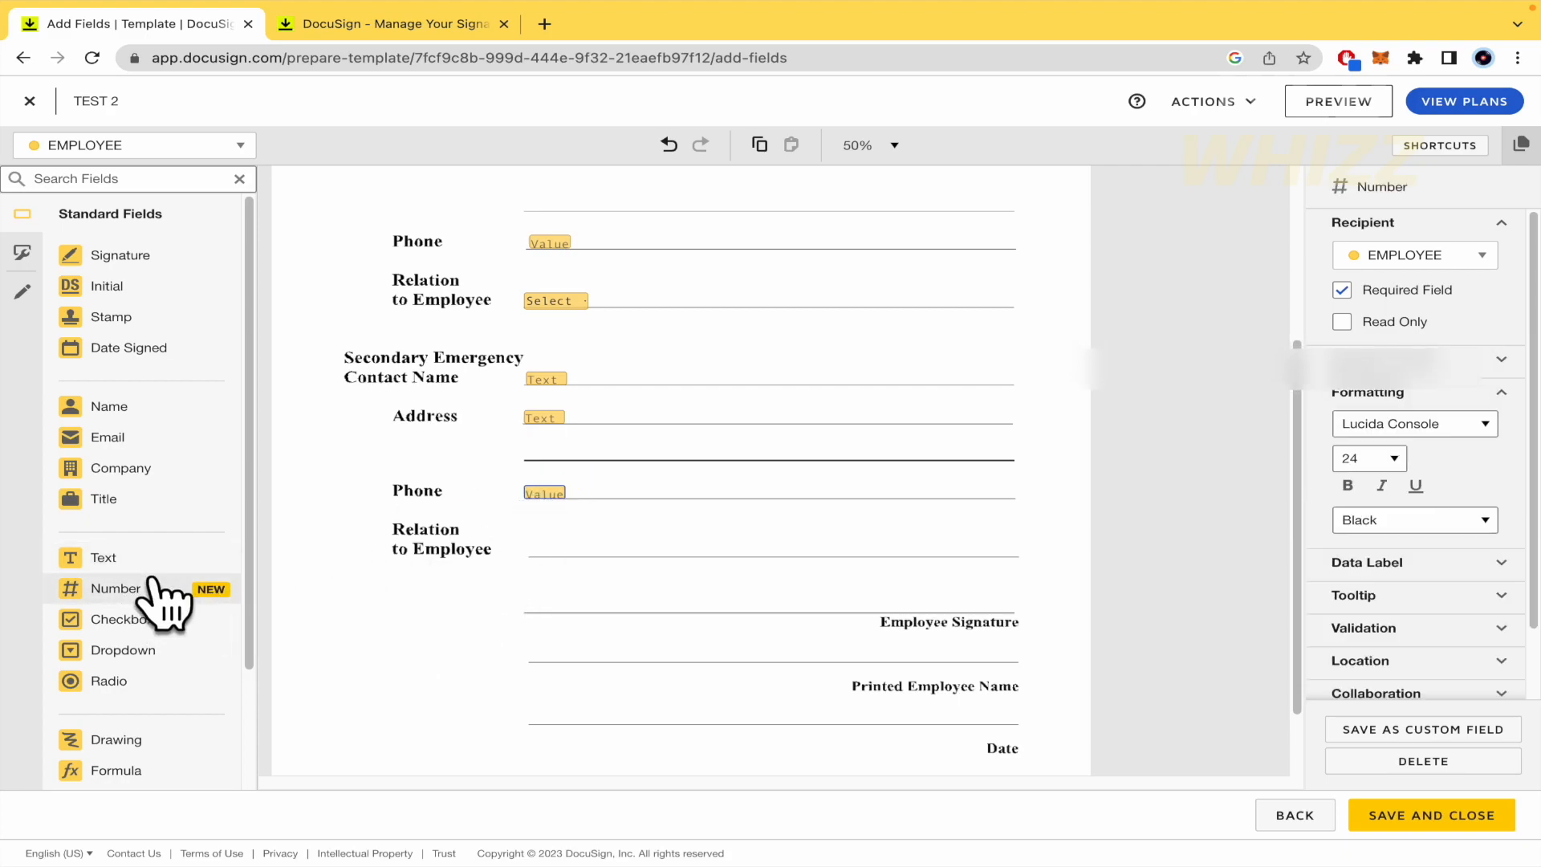
# Save the first contact's Relation to Employee dropdown as a custom field named DROPWDOWN RELATION.
pyautogui.click(559, 301)
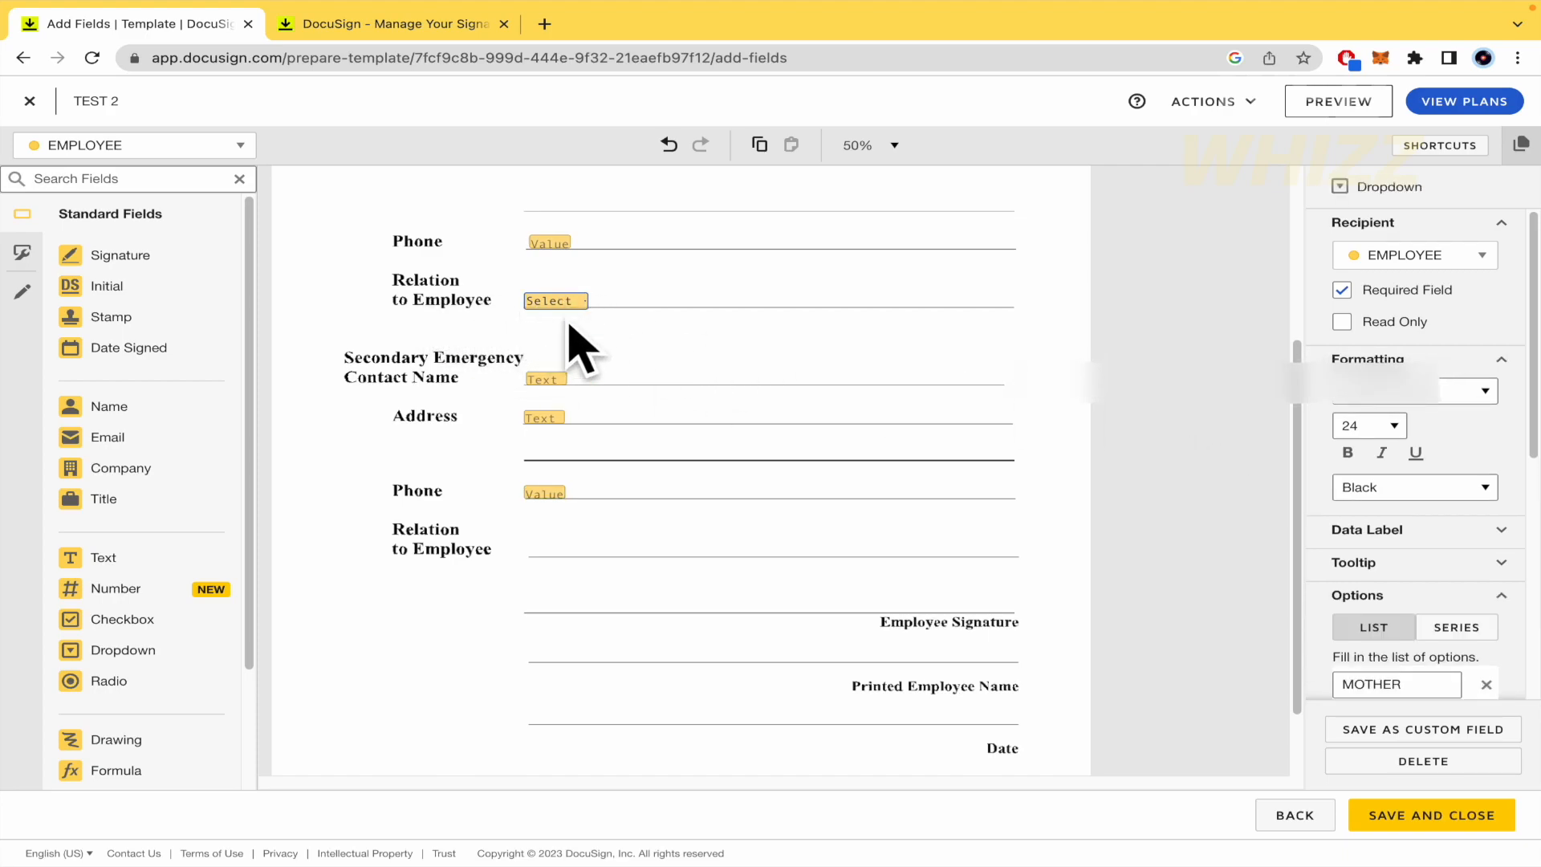
pyautogui.scroll(-5, 1461, 464)
pyautogui.scroll(1, 1454, 446)
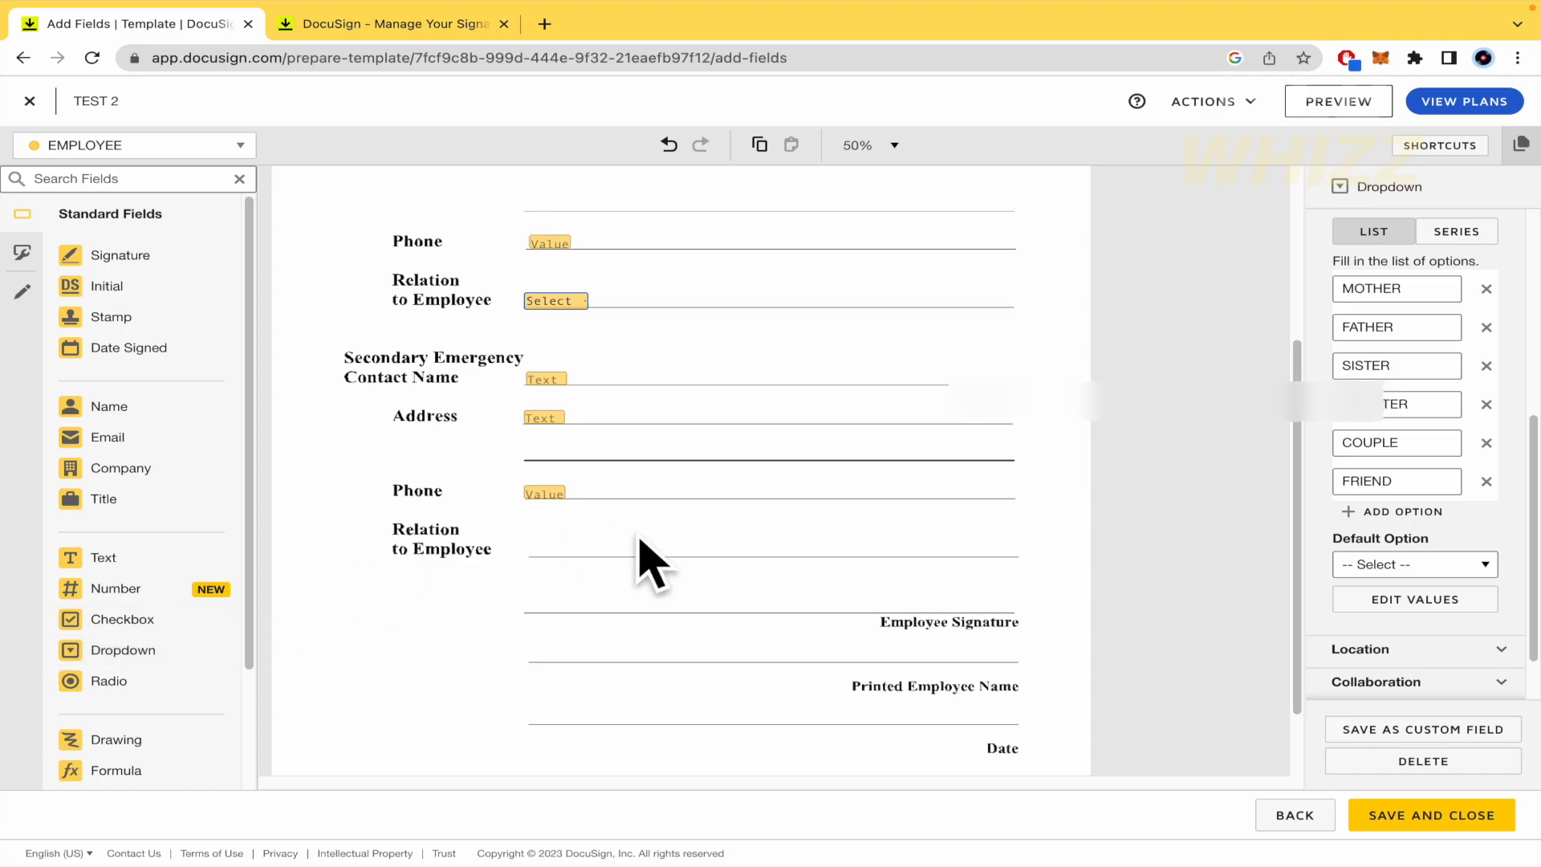
pyautogui.click(1448, 726)
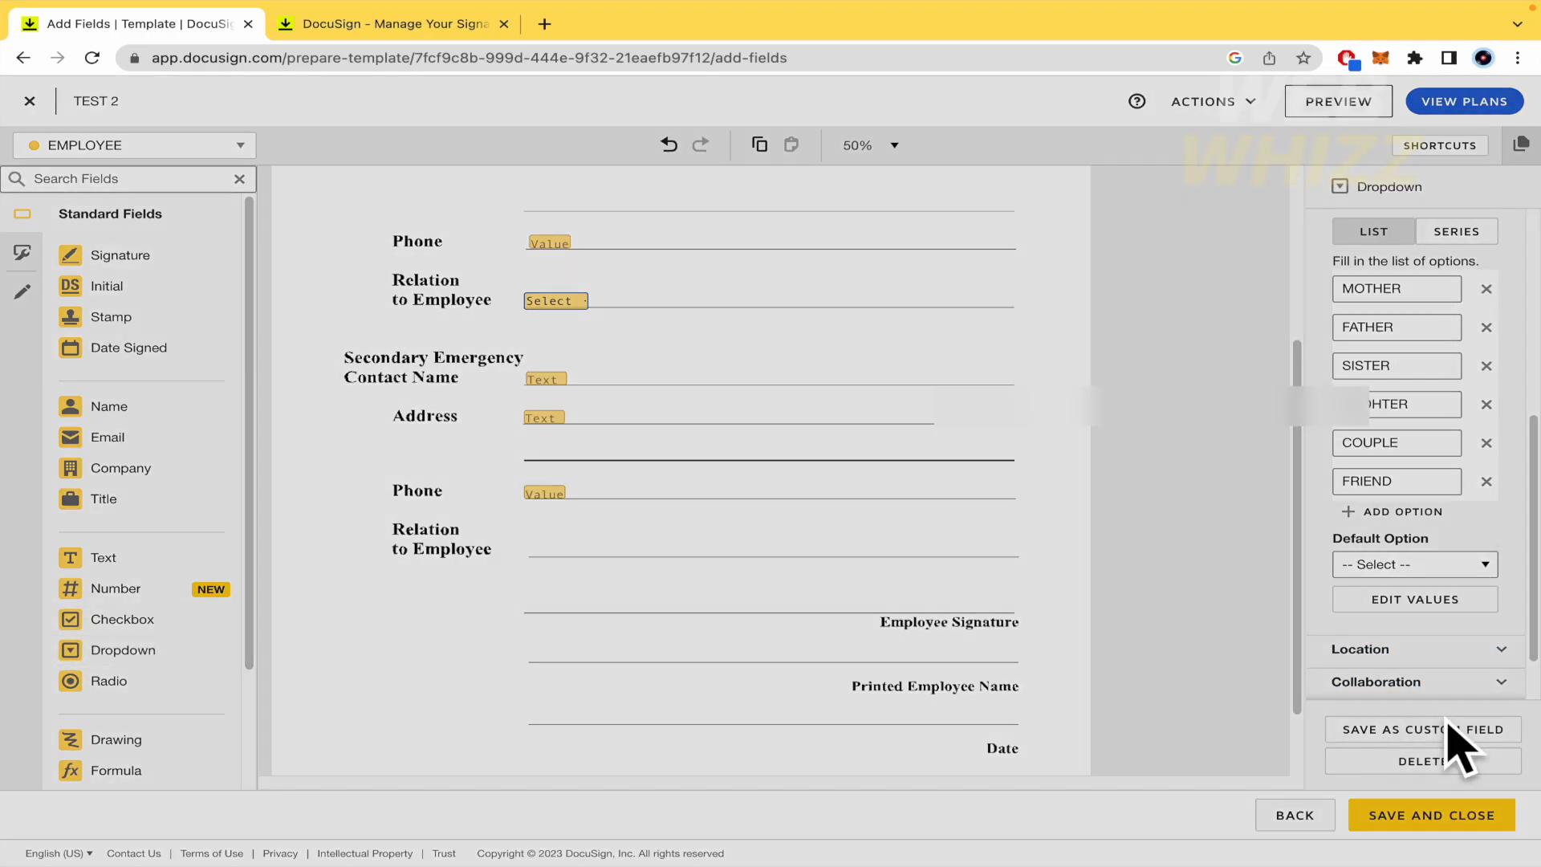
pyautogui.tripleClick(728, 251)
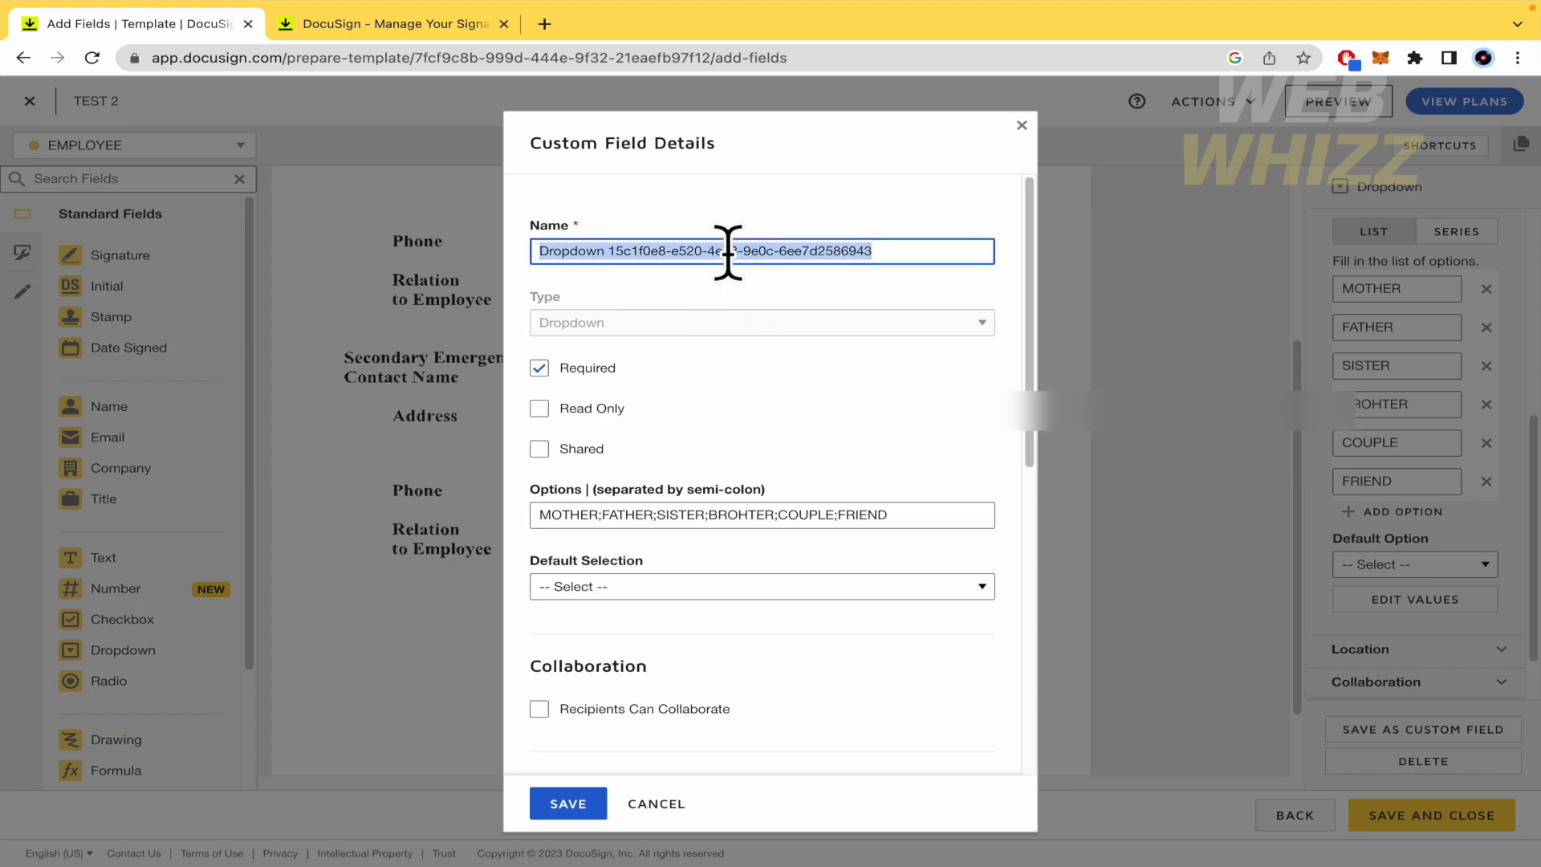
pyautogui.write('DROPWDOWN RELATION')
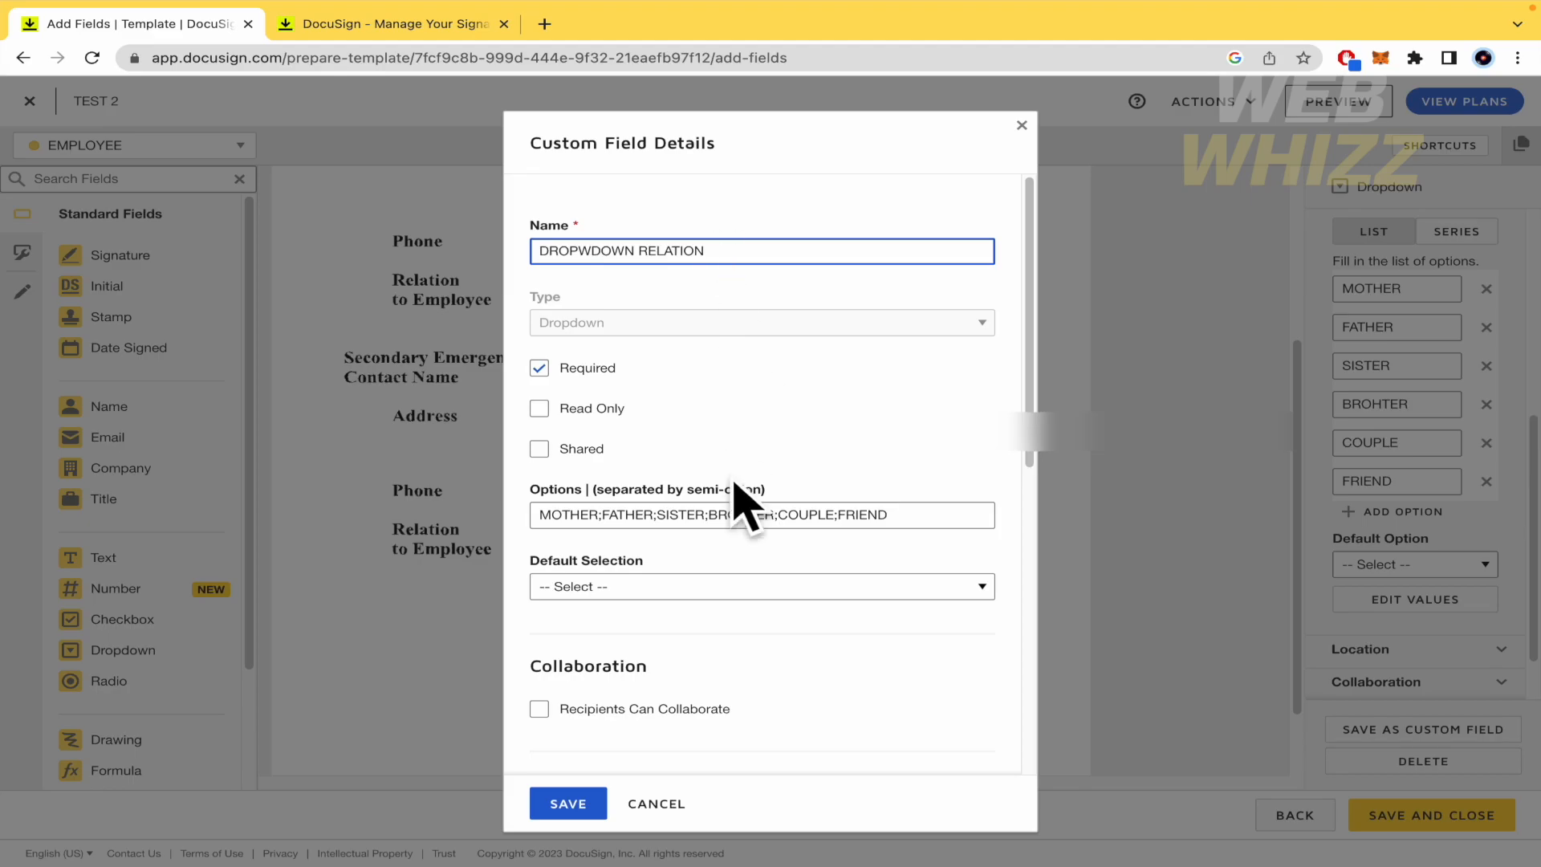
pyautogui.scroll(-2, 739, 551)
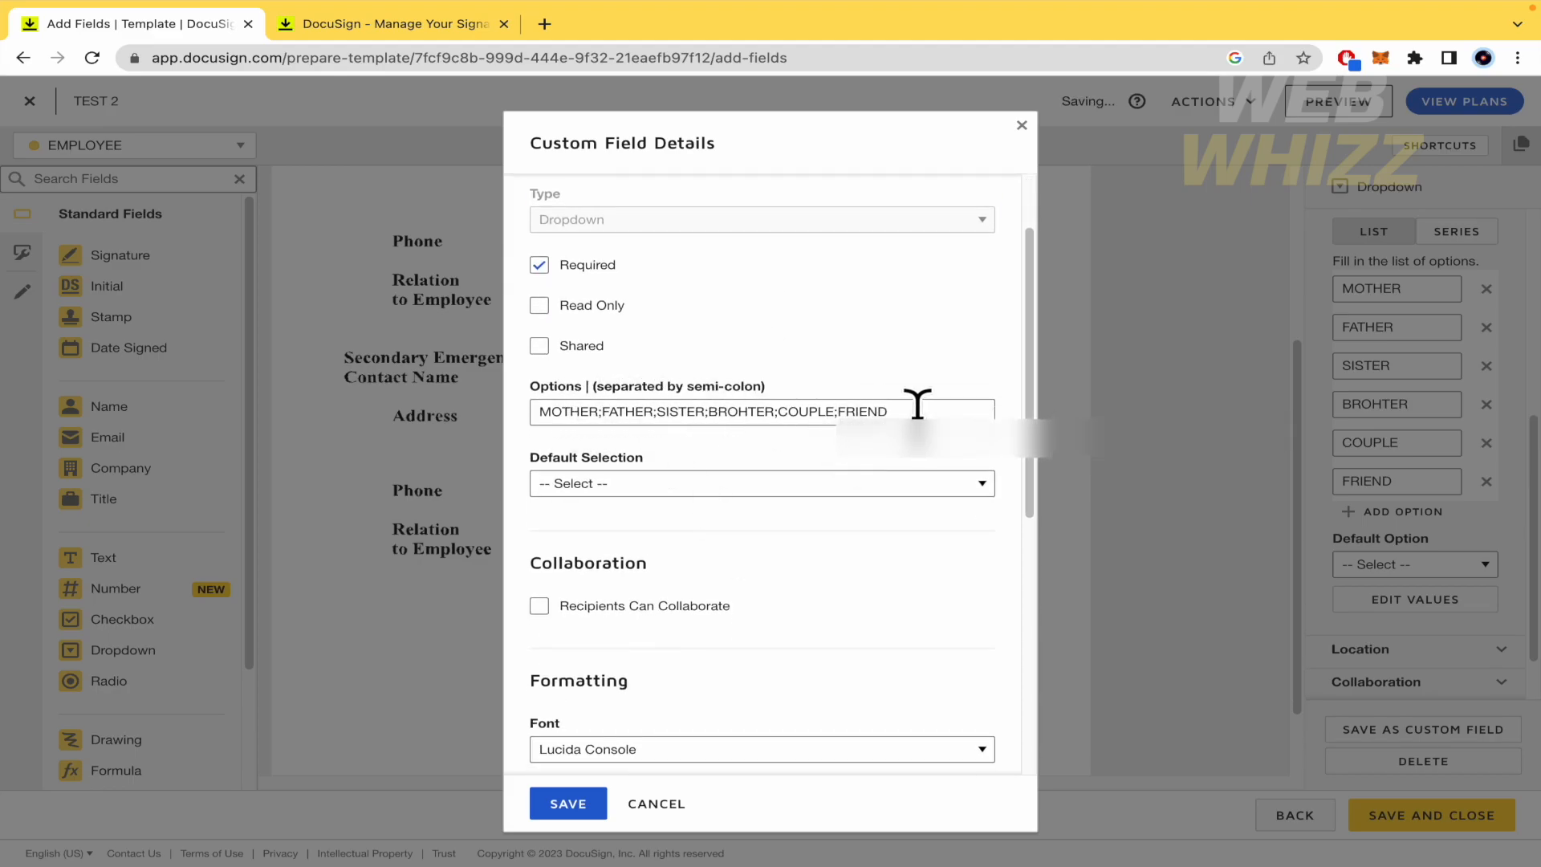
pyautogui.scroll(-3, 784, 602)
pyautogui.click(573, 809)
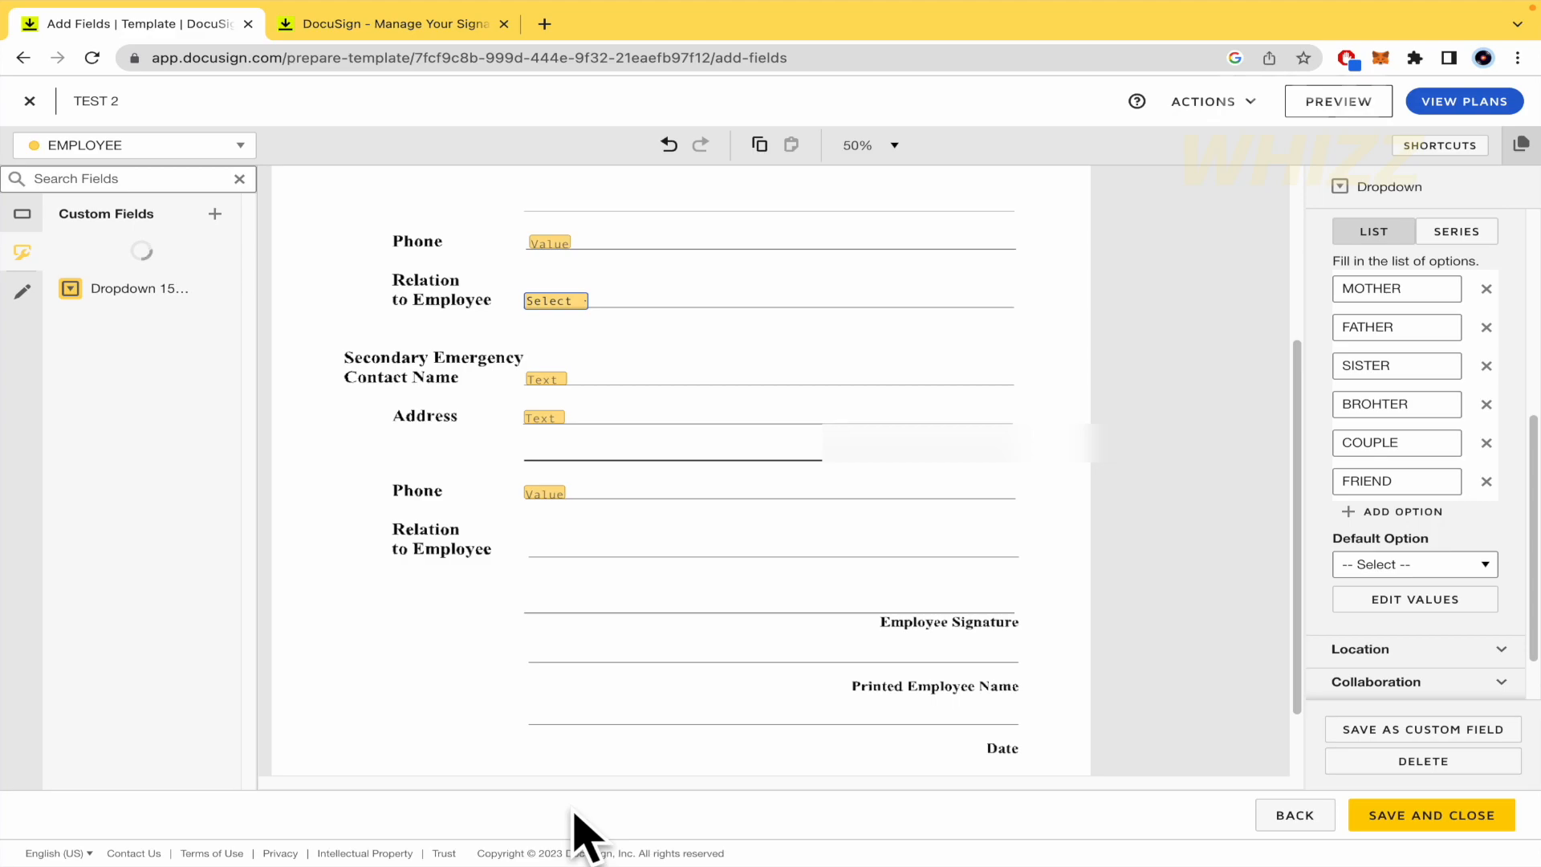
# Place the saved custom dropdown at the start of the second contact's Relation to Employee line and deselect it.
pyautogui.click(19, 210)
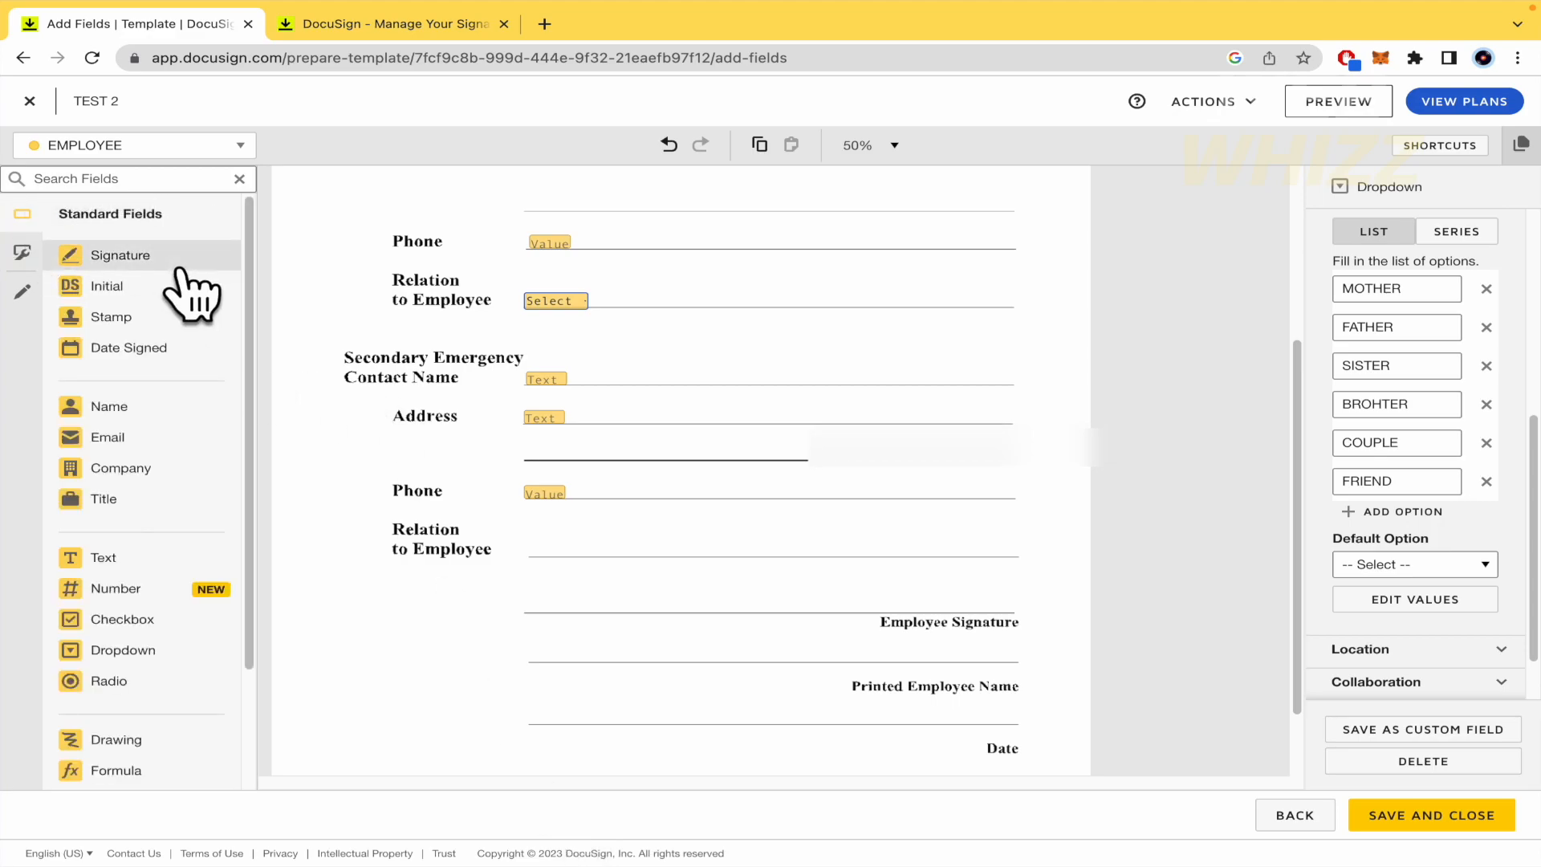
pyautogui.click(22, 254)
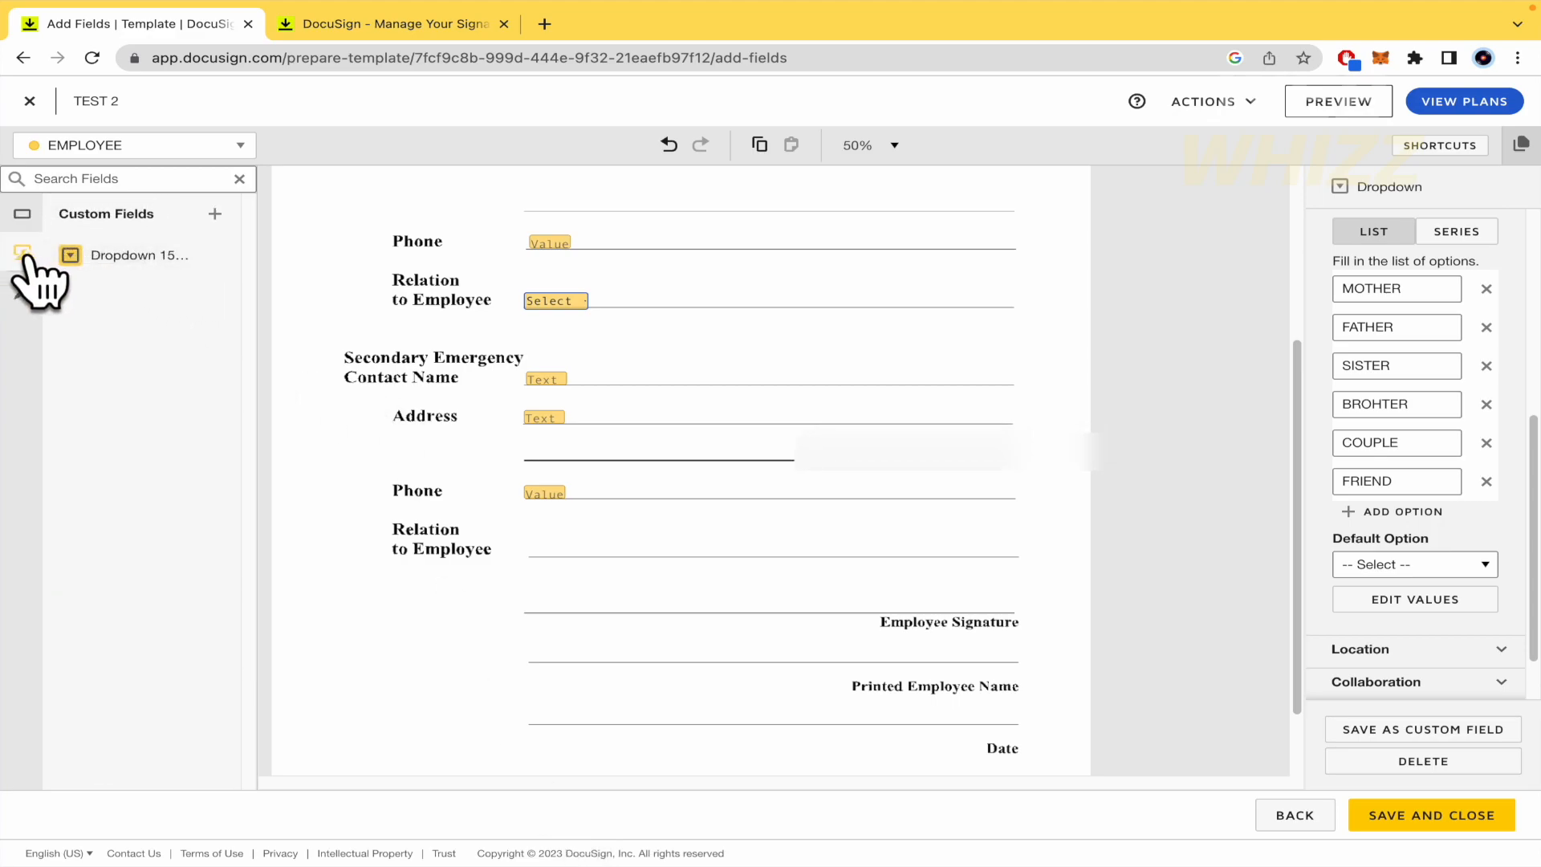
pyautogui.moveTo(96, 258); pyautogui.dragTo(528, 550)
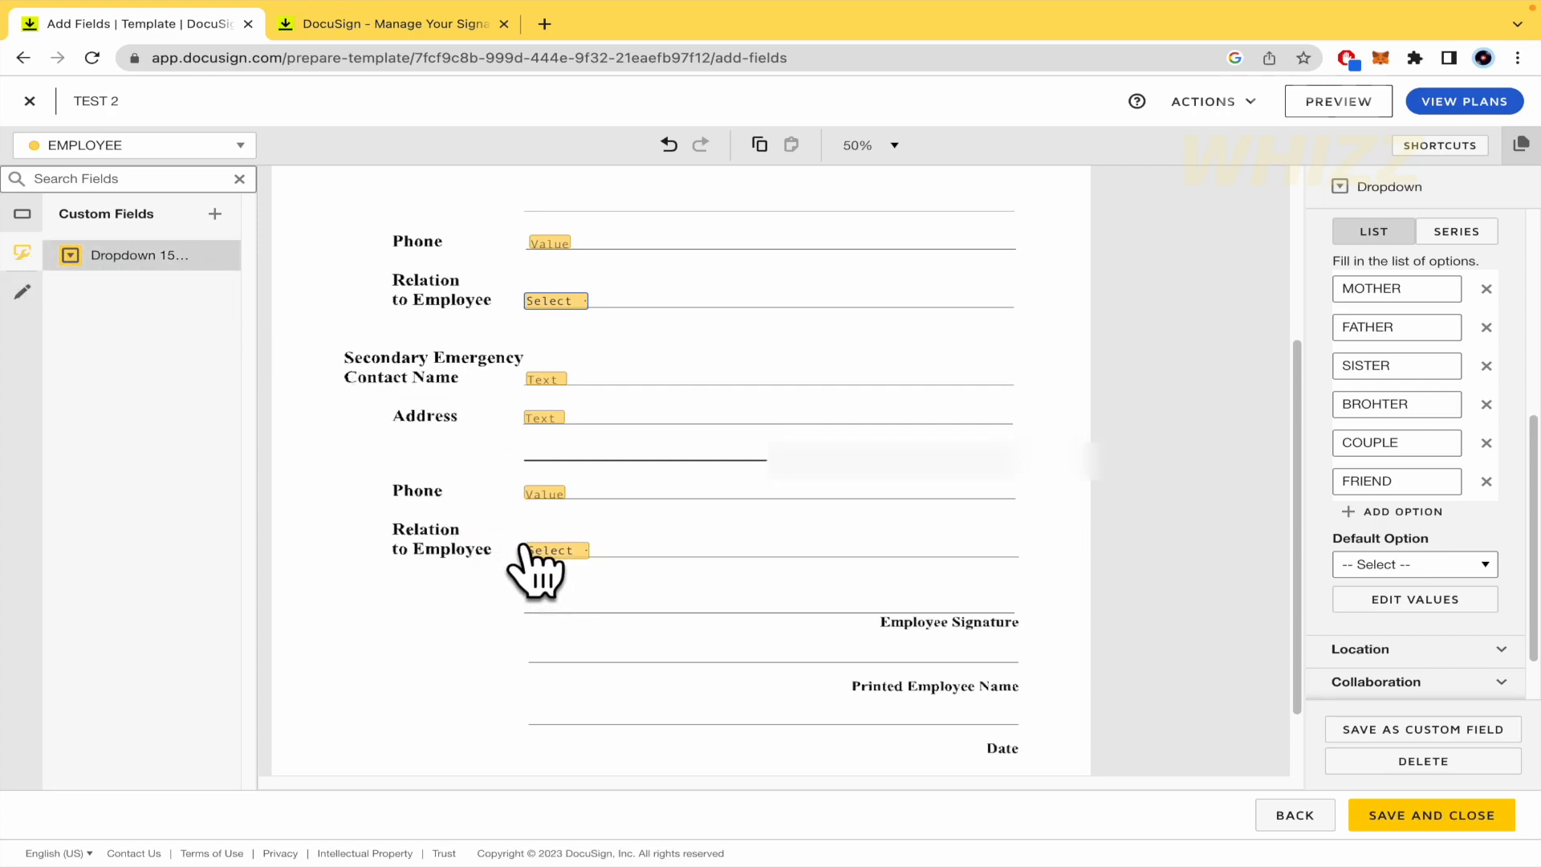
pyautogui.click(678, 589)
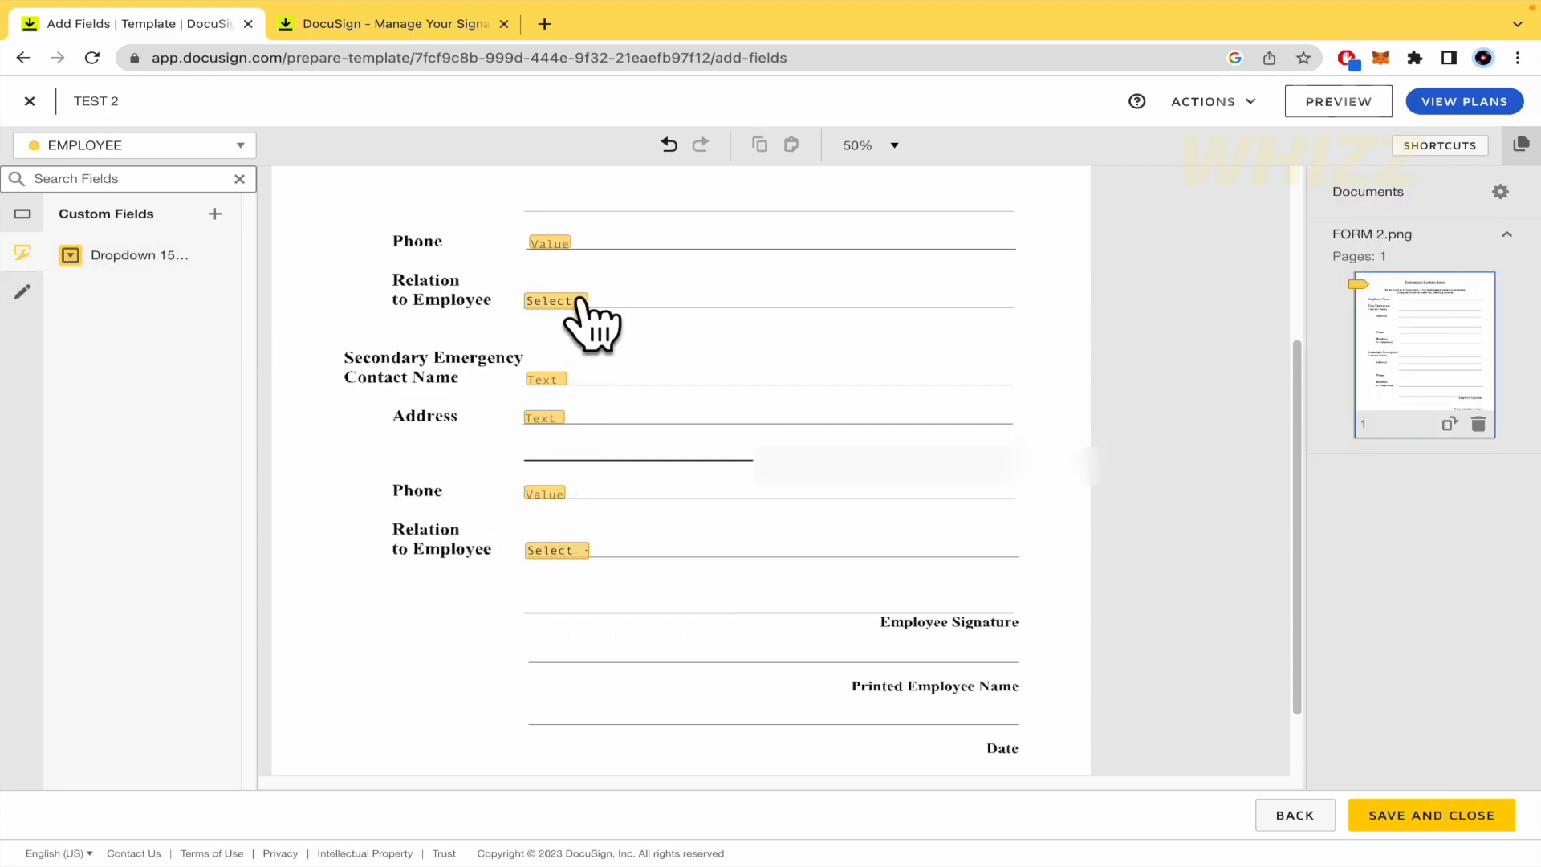
# Place a Signature field for the employee on the Employee Signature line and deselect it.
pyautogui.click(20, 226)
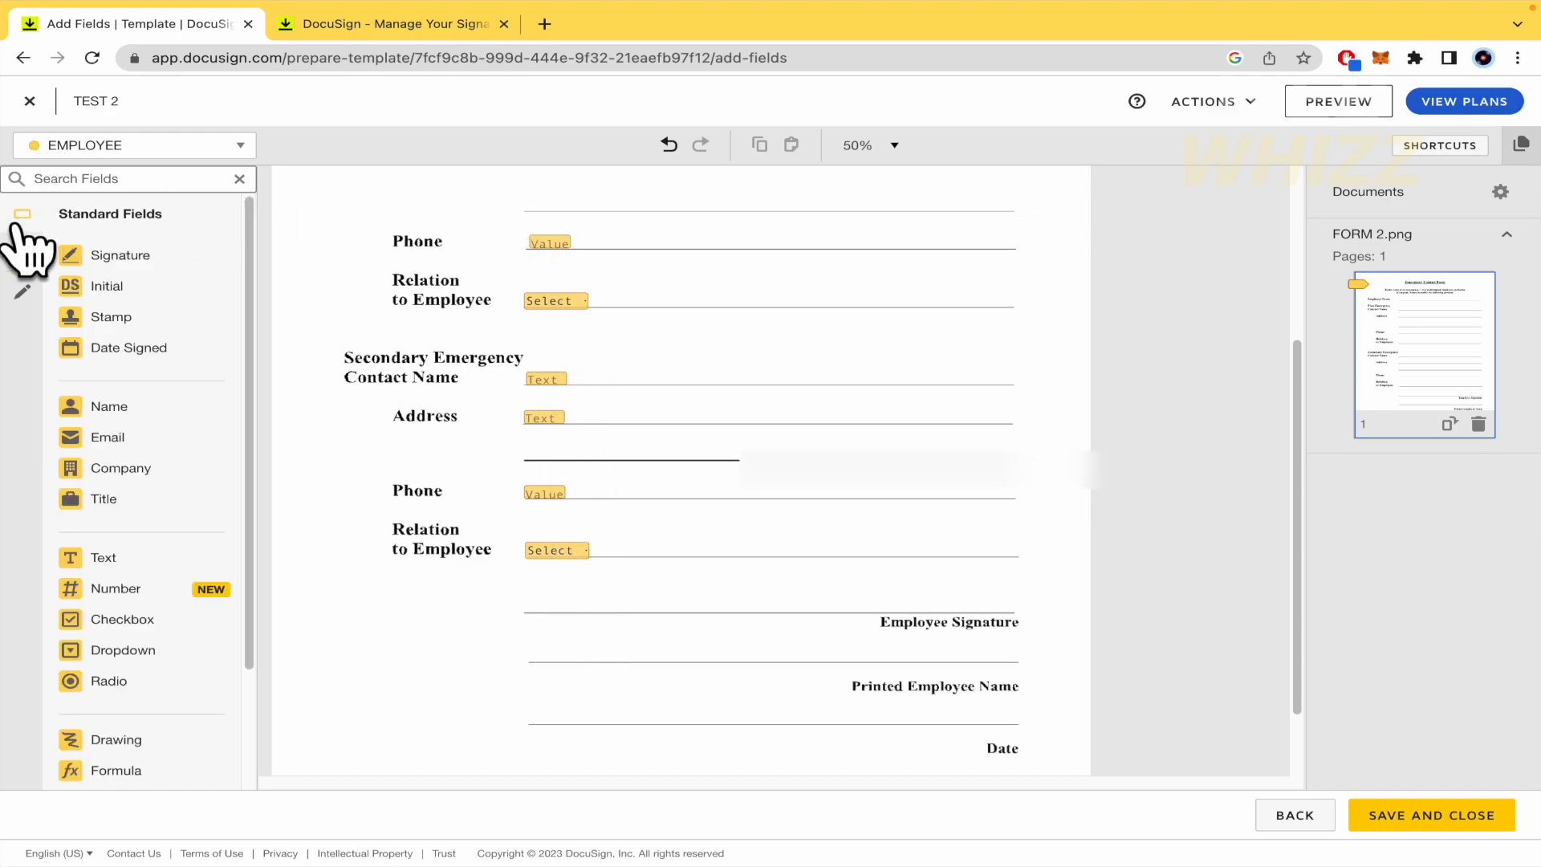
pyautogui.scroll(-1, 842, 537)
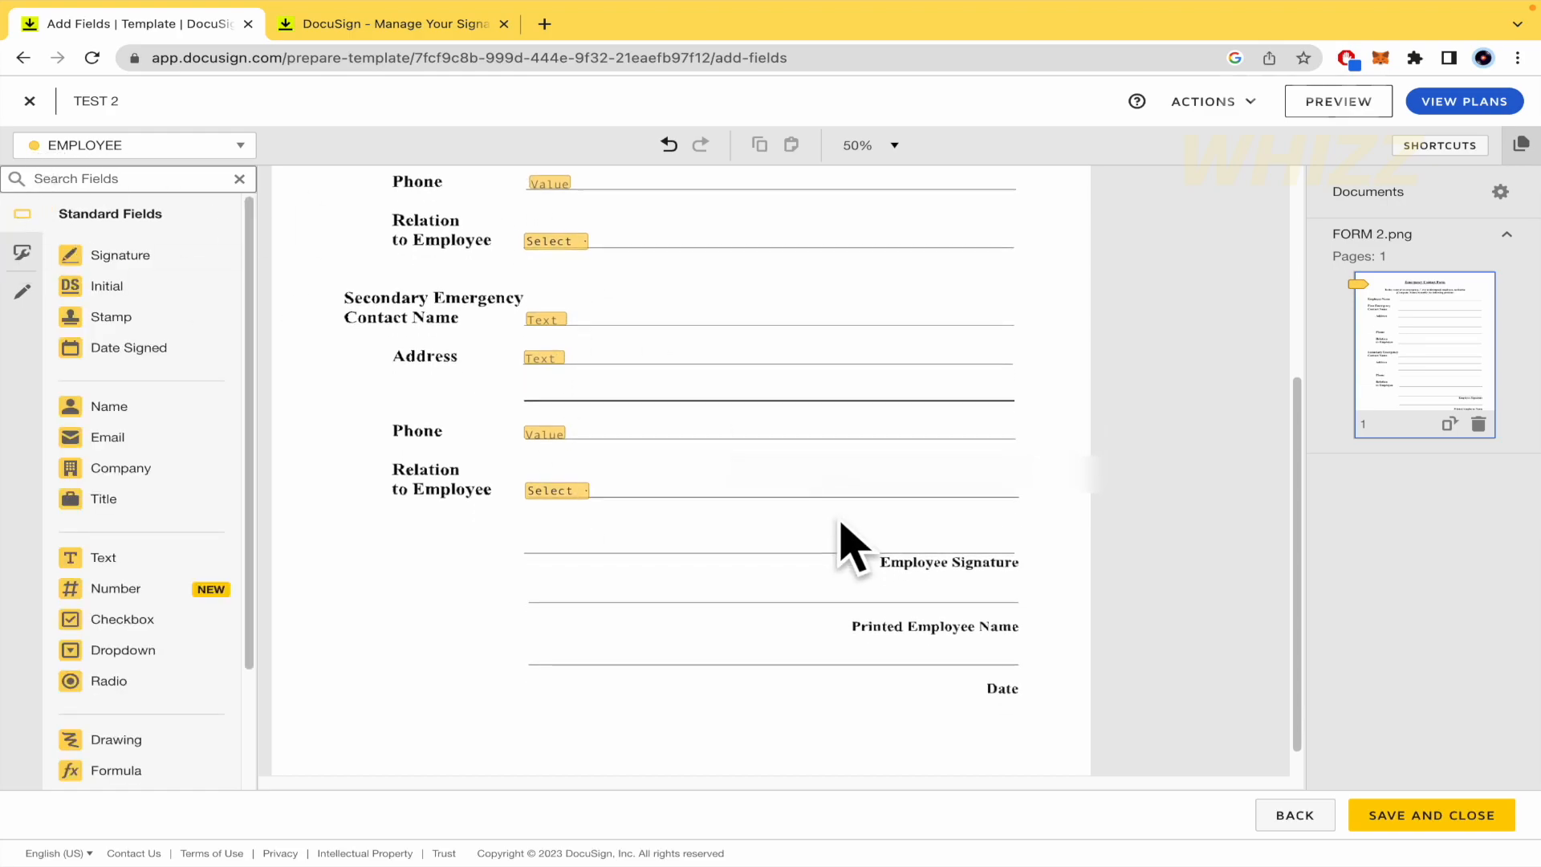
pyautogui.scroll(-1, 758, 581)
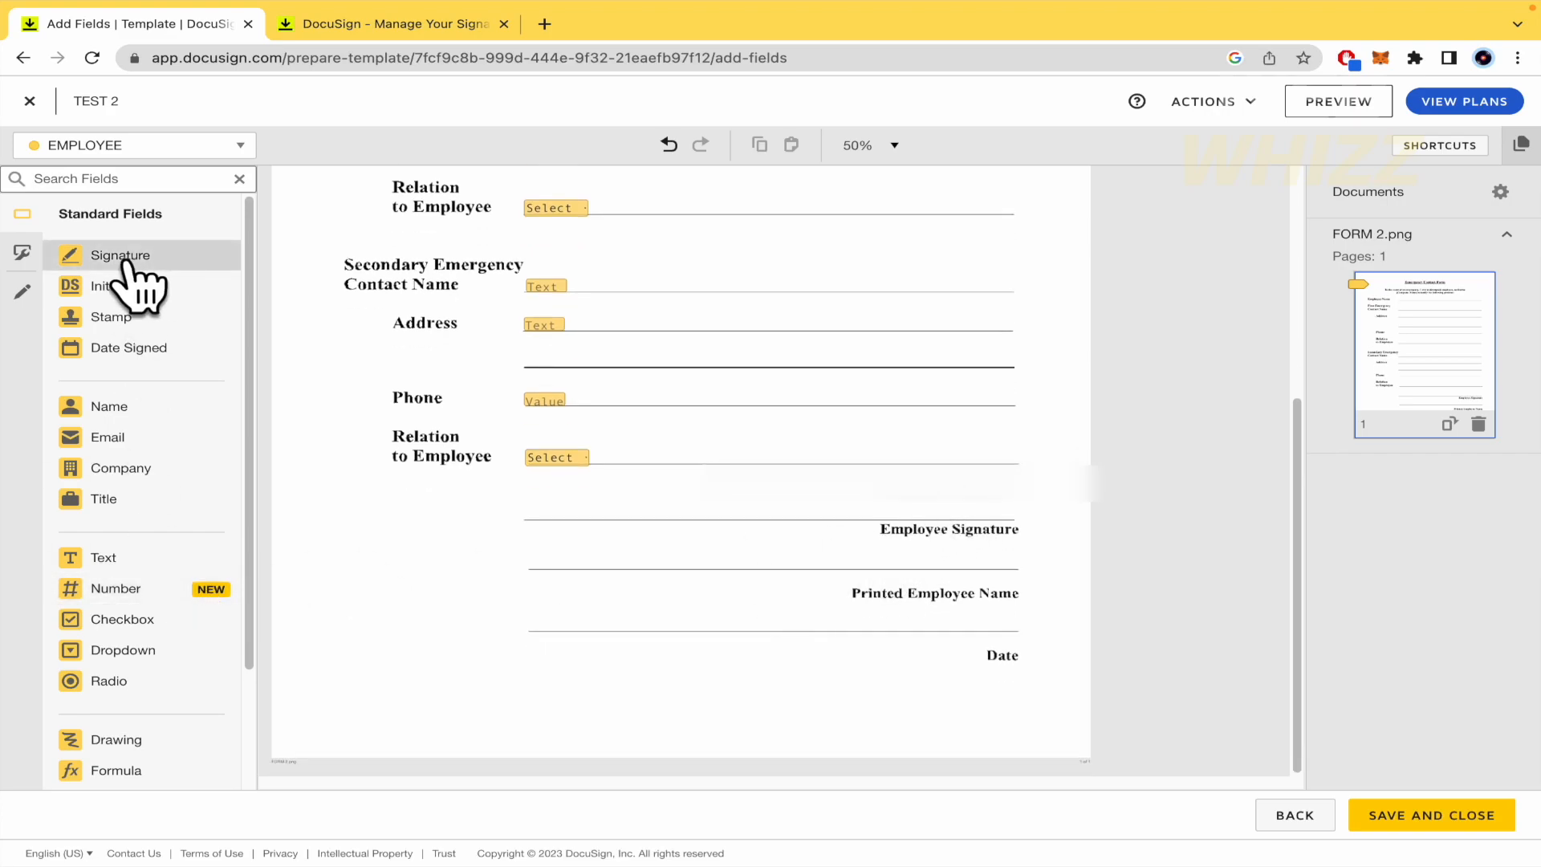
pyautogui.moveTo(126, 257)
pyautogui.mouseDown()
pyautogui.moveTo(923, 523)
pyautogui.moveTo(775, 509)
pyautogui.moveTo(791, 523)
pyautogui.mouseUp()
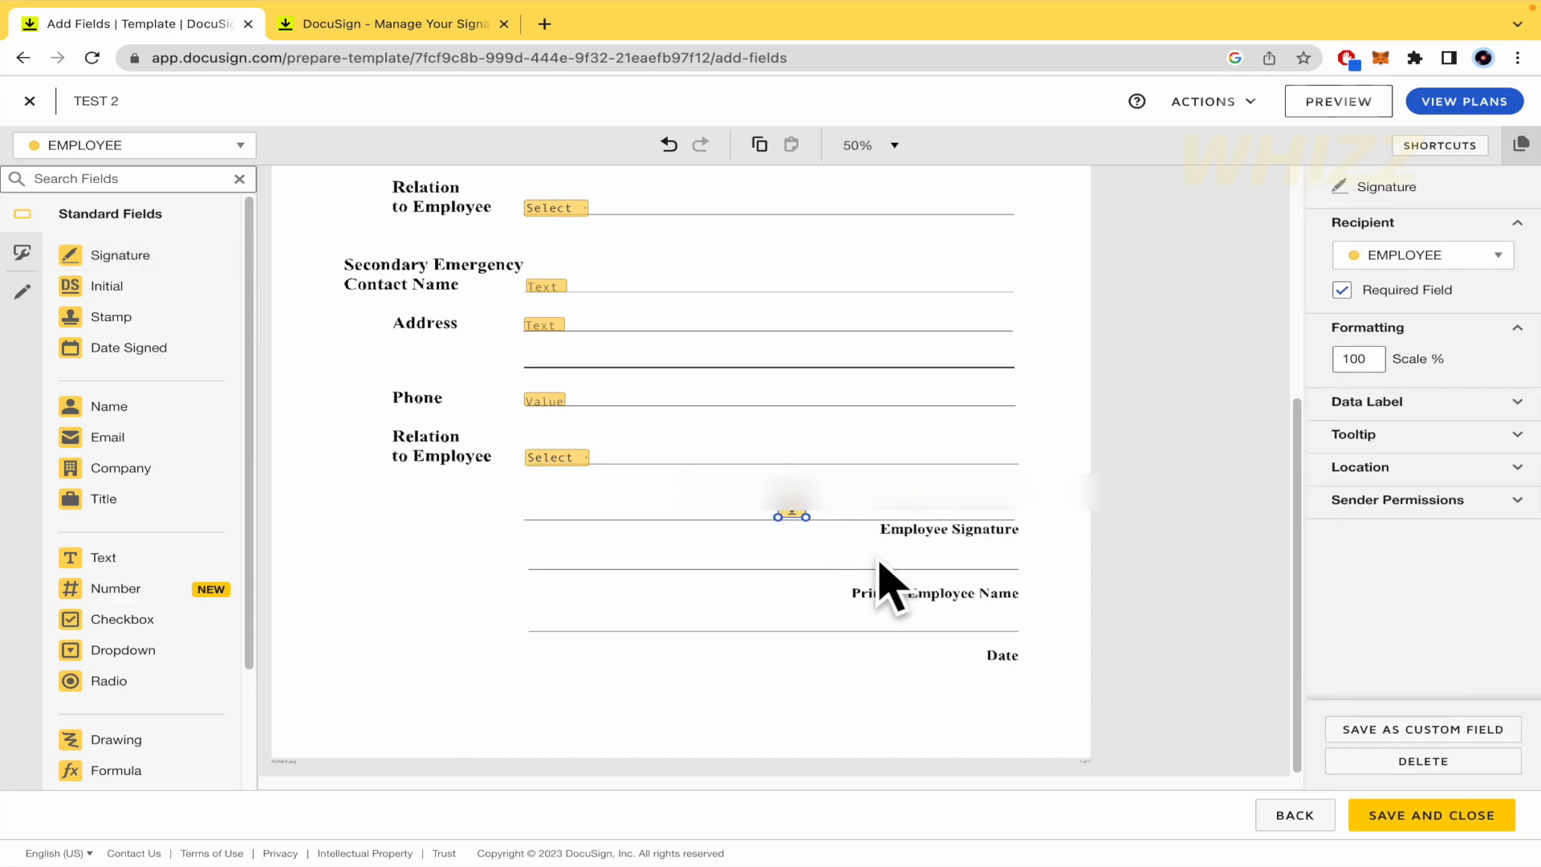
pyautogui.click(818, 594)
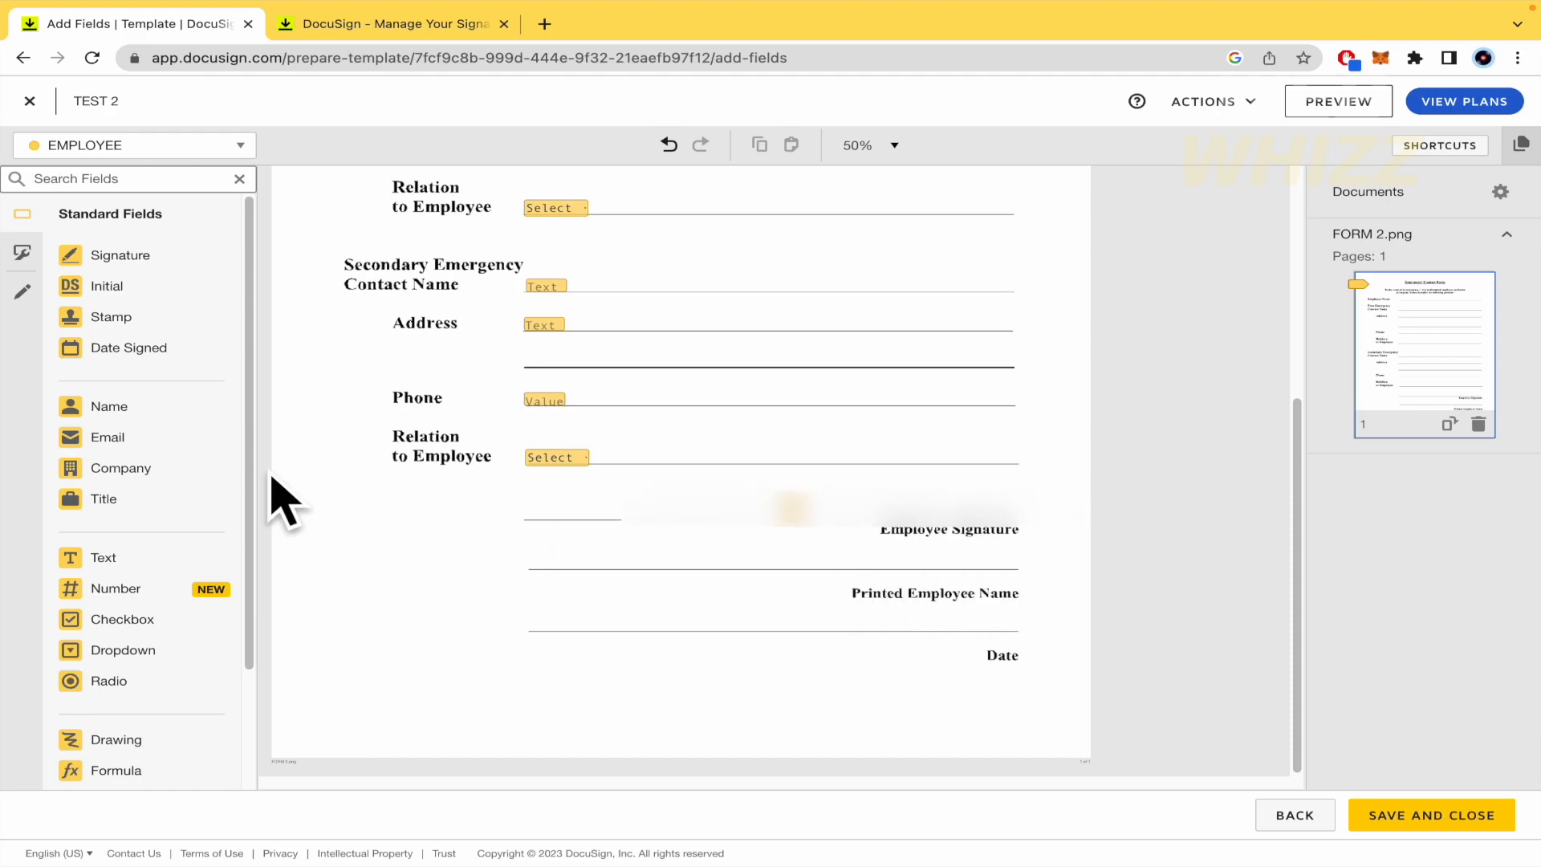
# Add a second Signature field on the Printed Employee Name line and reassign it from EMPLOYEE to another recipient.
pyautogui.moveTo(121, 268)
pyautogui.mouseDown()
pyautogui.moveTo(742, 518)
pyautogui.moveTo(783, 555)
pyautogui.mouseUp()
pyautogui.click(819, 611)
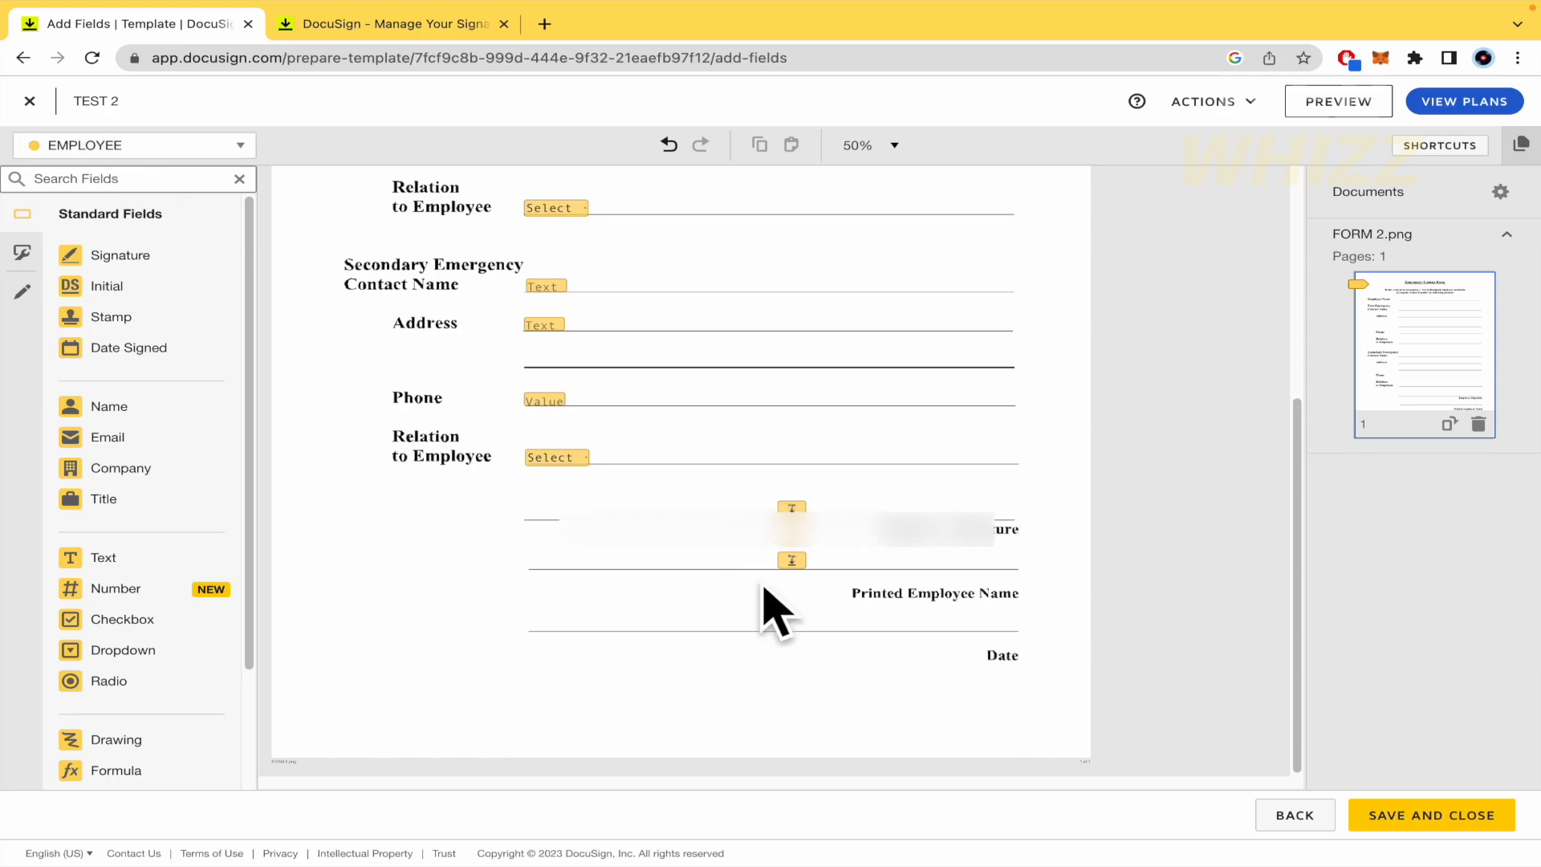
pyautogui.click(791, 560)
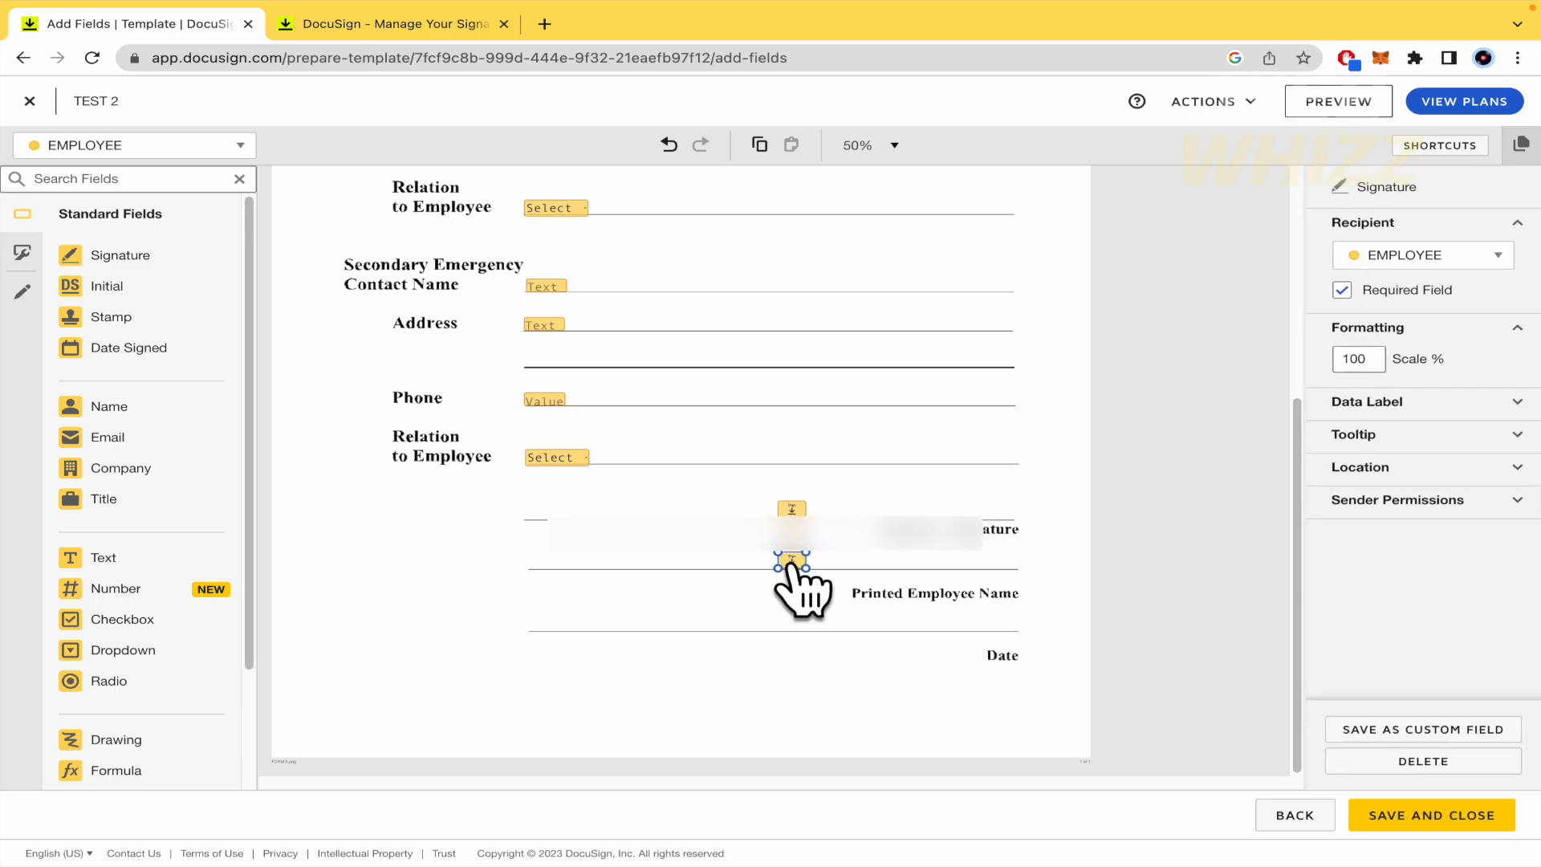
pyautogui.click(1444, 255)
pyautogui.click(1449, 320)
pyautogui.click(842, 691)
# Review the fields placed on the form and add a Date Signed field for the employee on the Date line.
pyautogui.scroll(5, 619, 550)
pyautogui.scroll(-5, 623, 557)
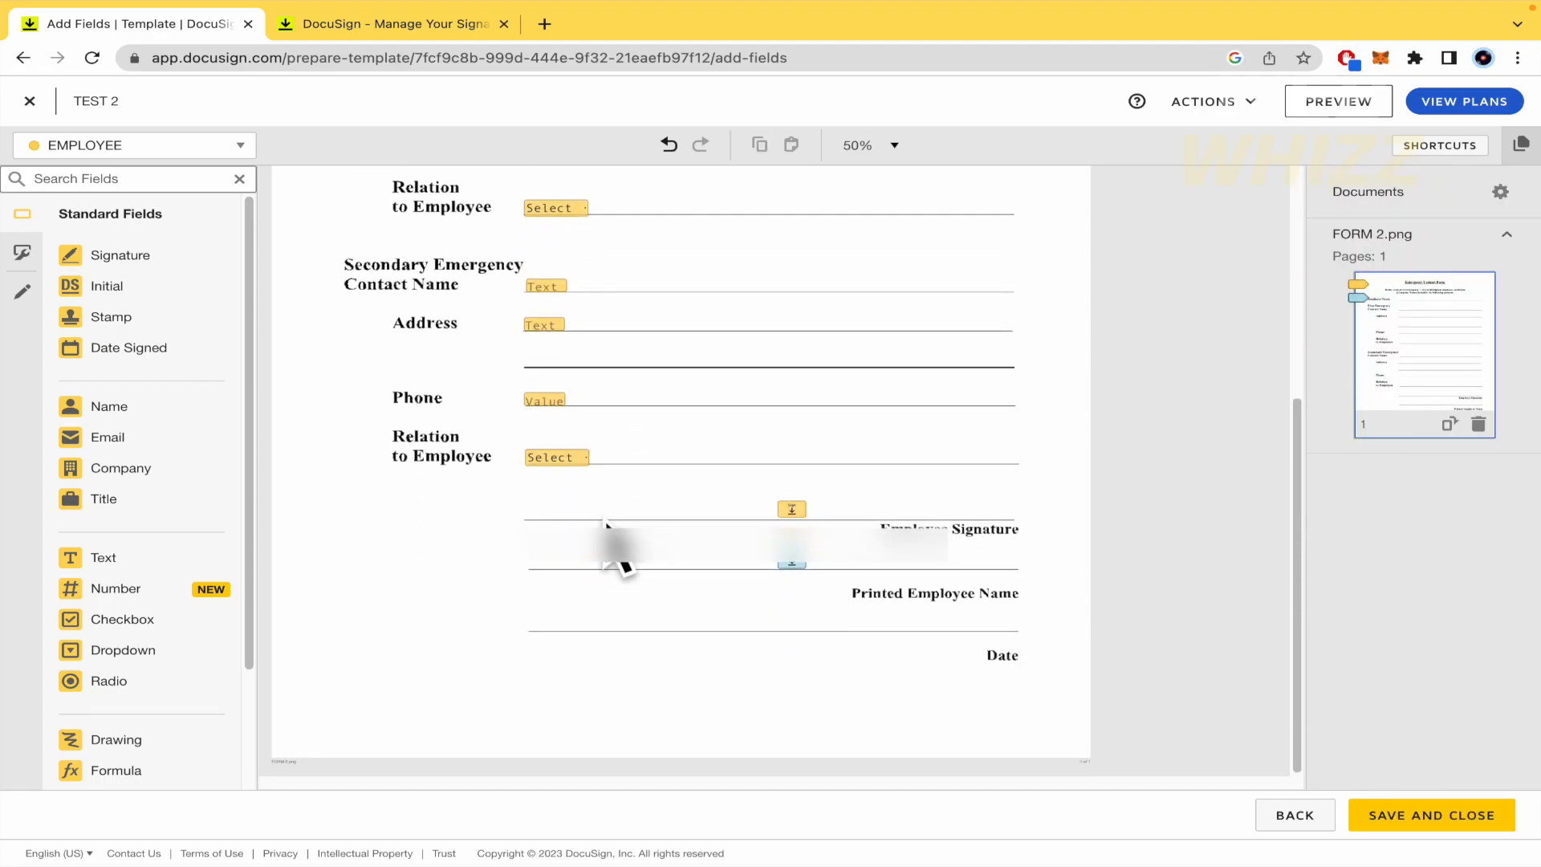
pyautogui.scroll(5, 611, 546)
pyautogui.scroll(-3, 664, 499)
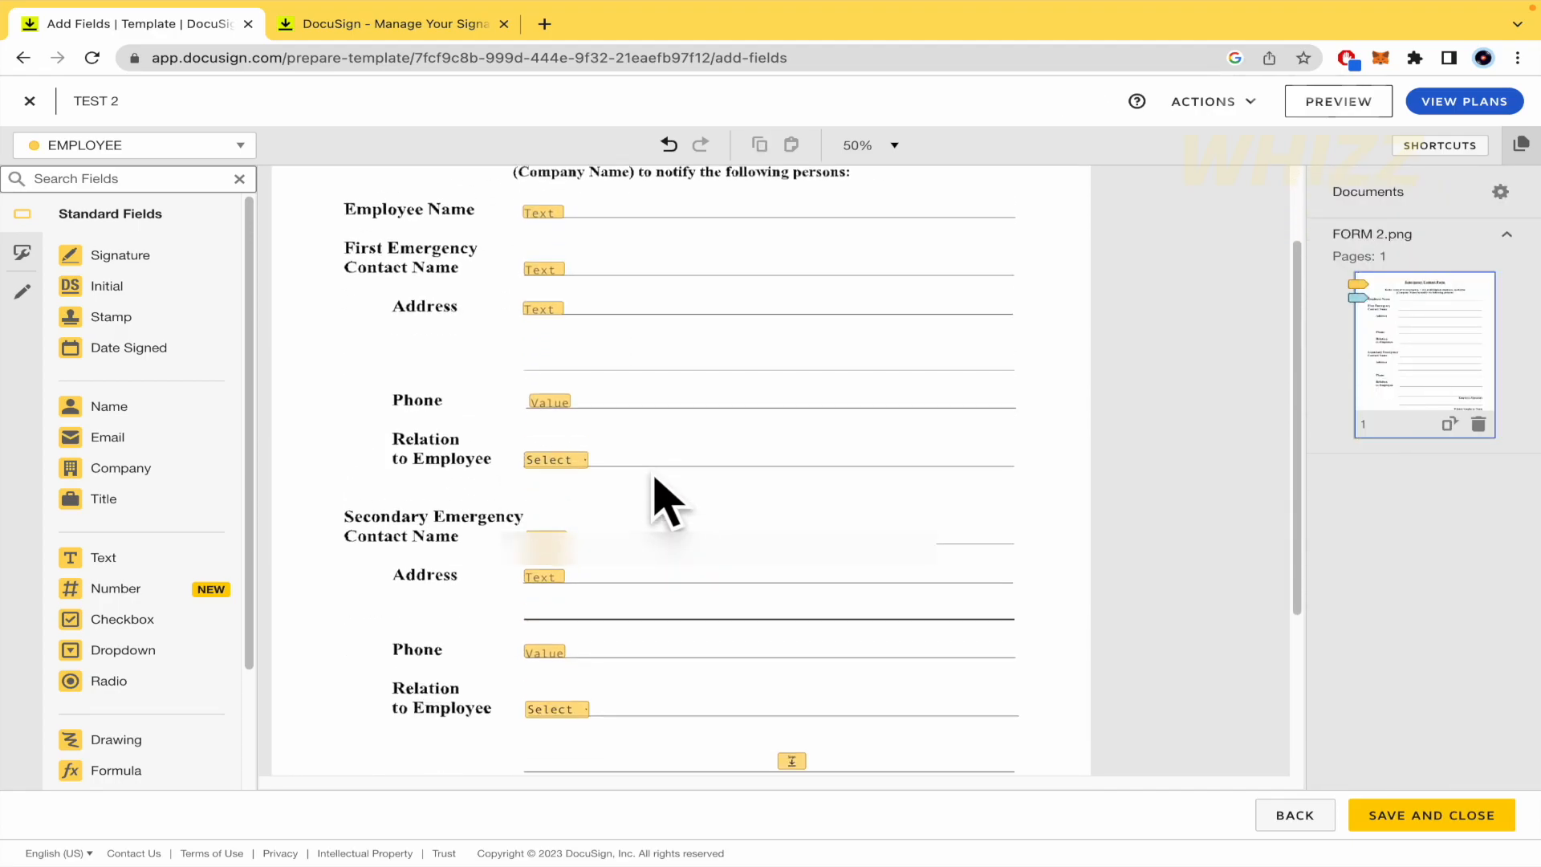
pyautogui.scroll(3, 588, 305)
pyautogui.scroll(-4, 619, 458)
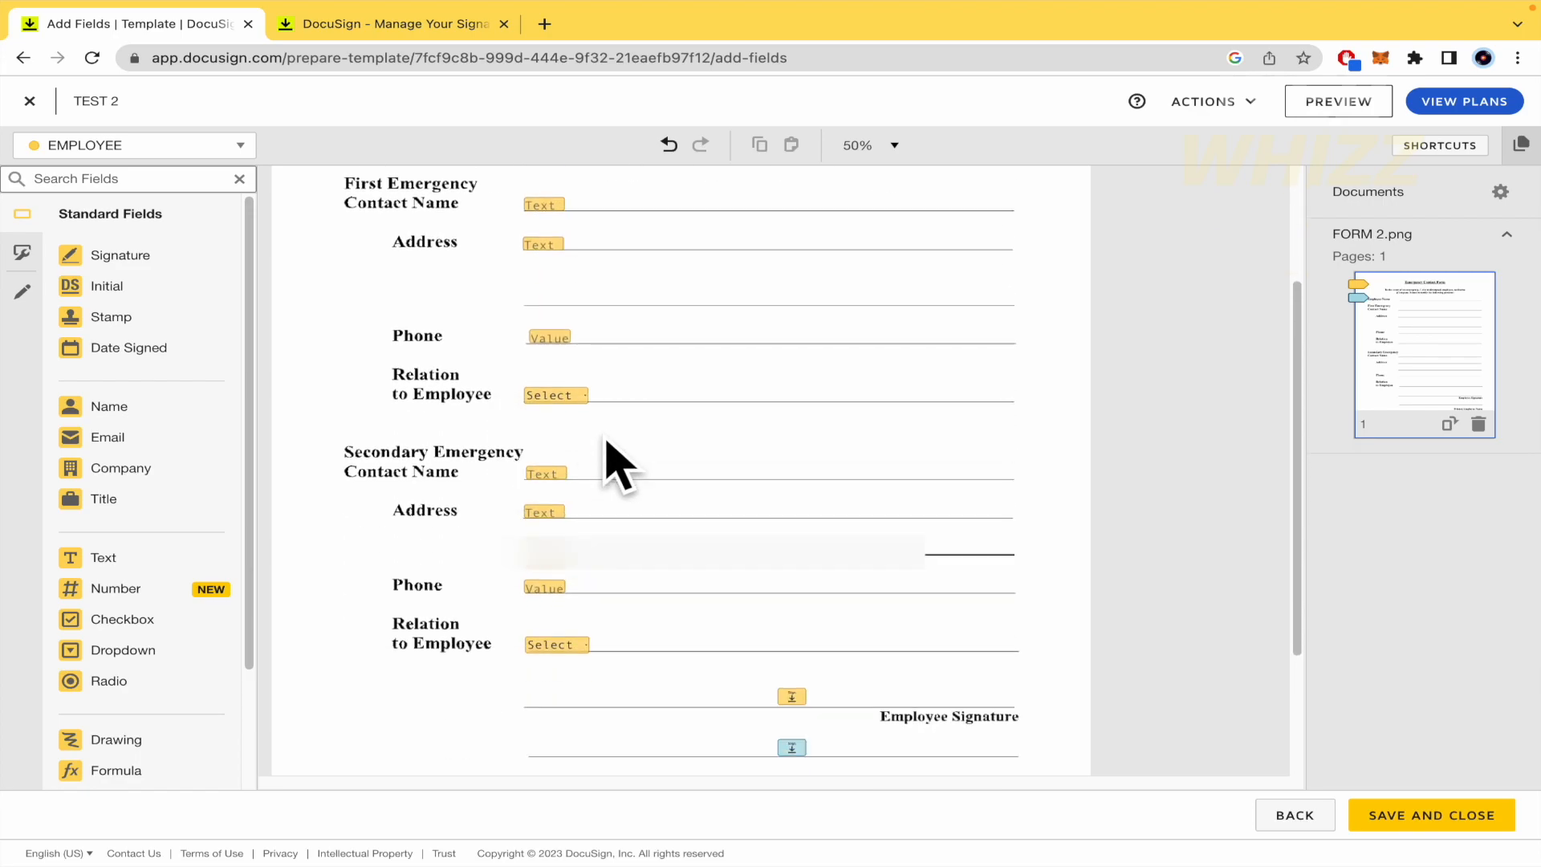
pyautogui.scroll(-2, 726, 582)
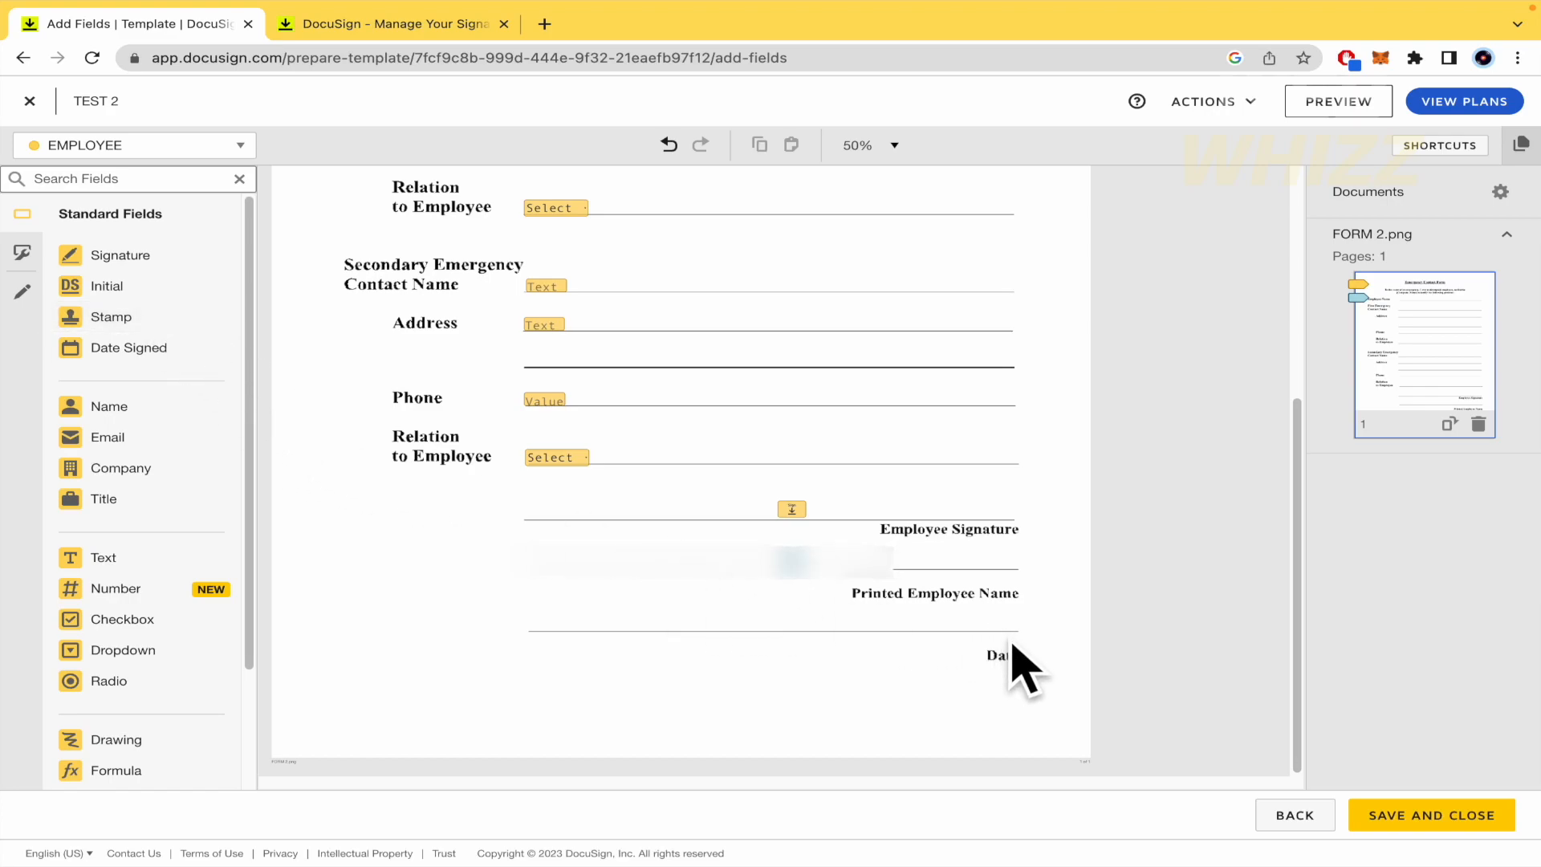
pyautogui.moveTo(128, 348); pyautogui.dragTo(767, 620)
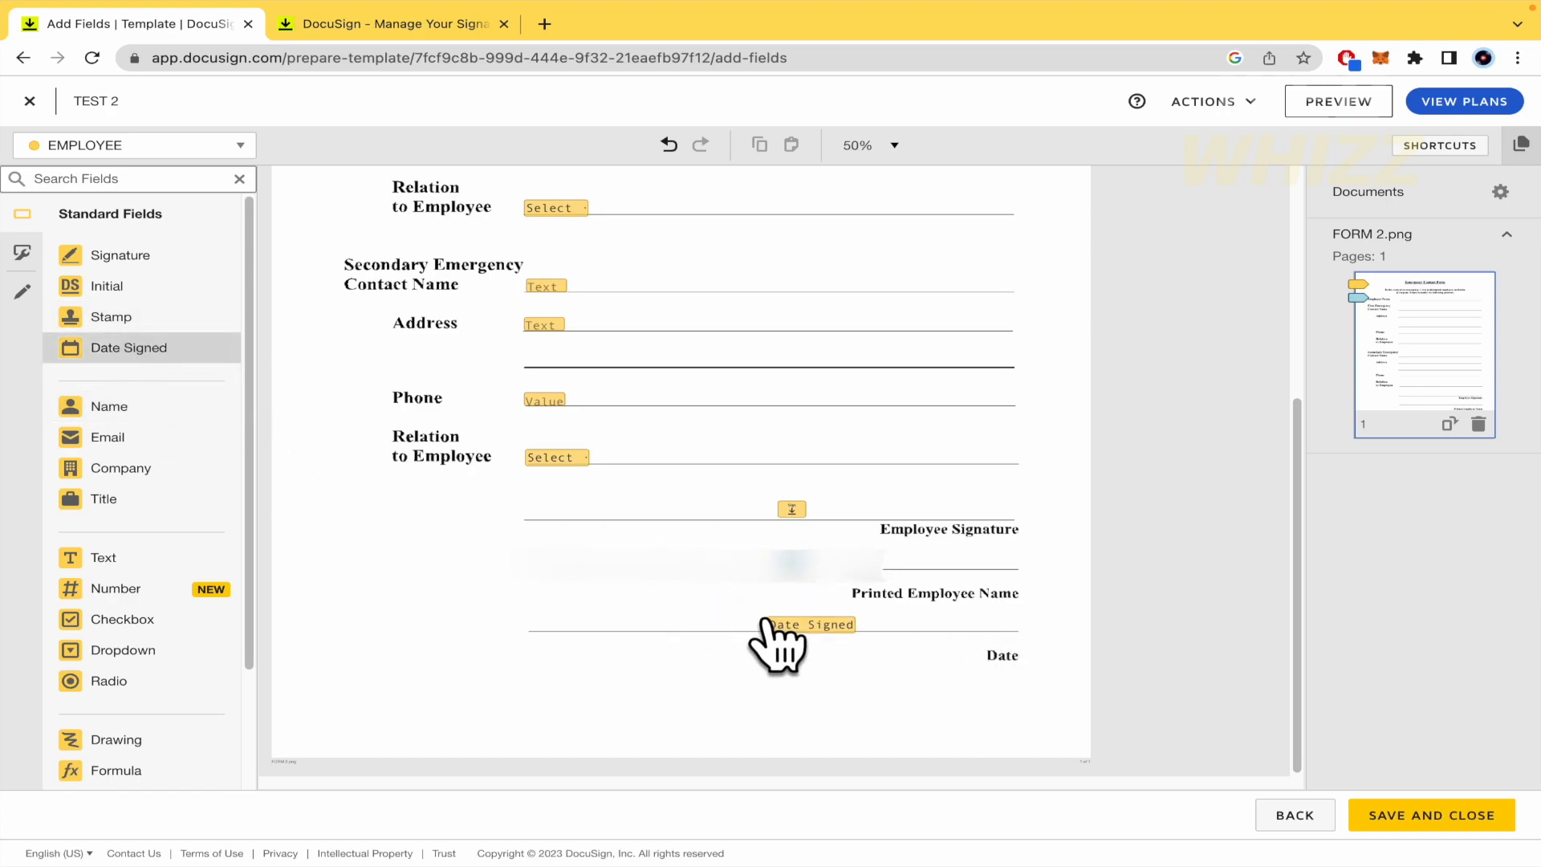
pyautogui.click(838, 690)
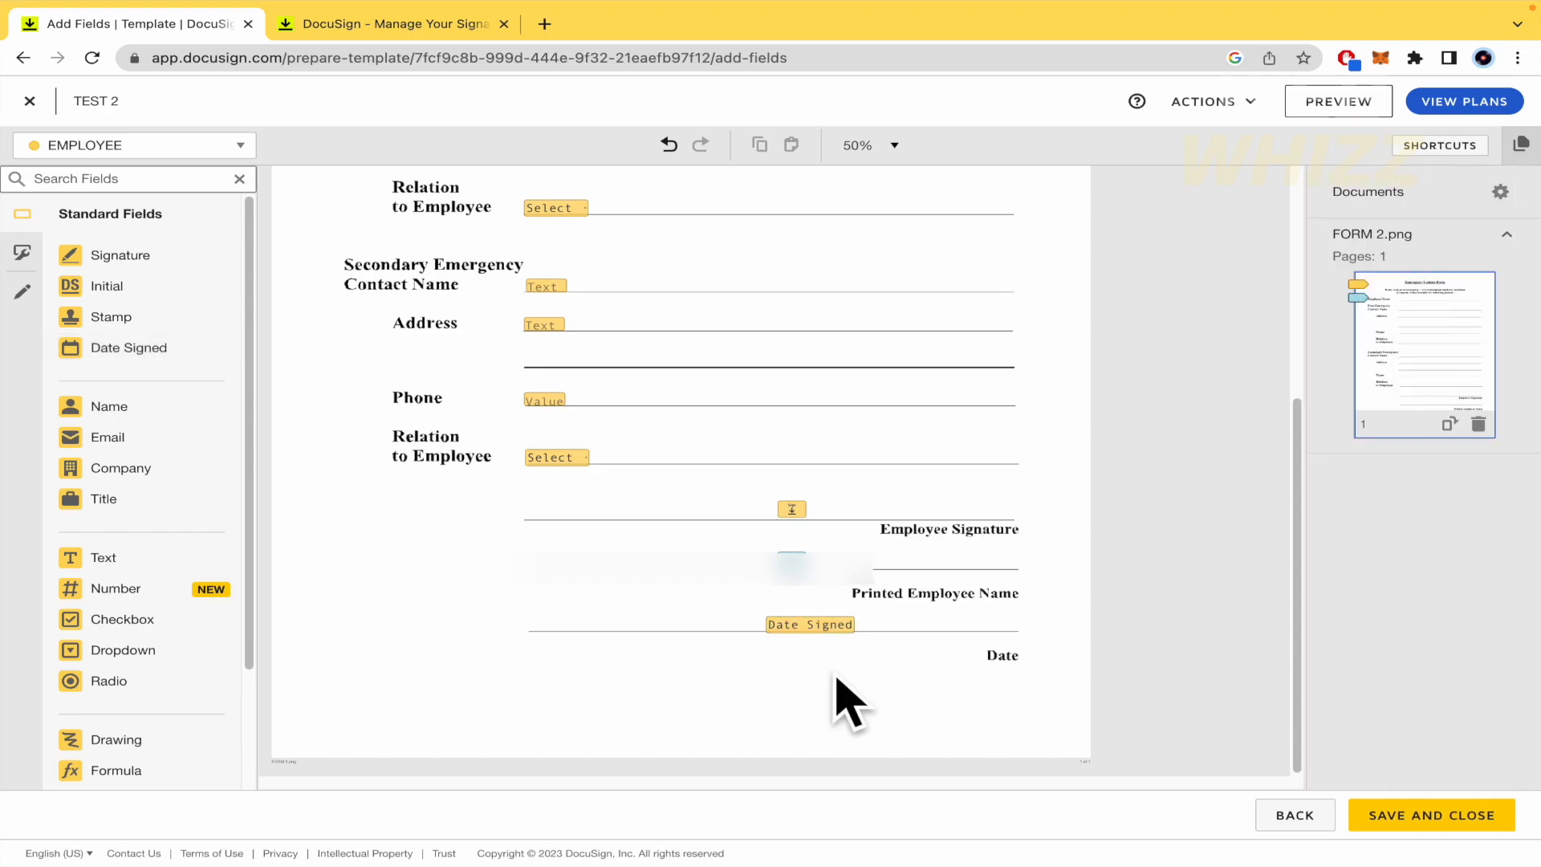
# Select all nine text, number and dropdown fields of the form, align their left edges, and deselect them.
pyautogui.scroll(5, 654, 630)
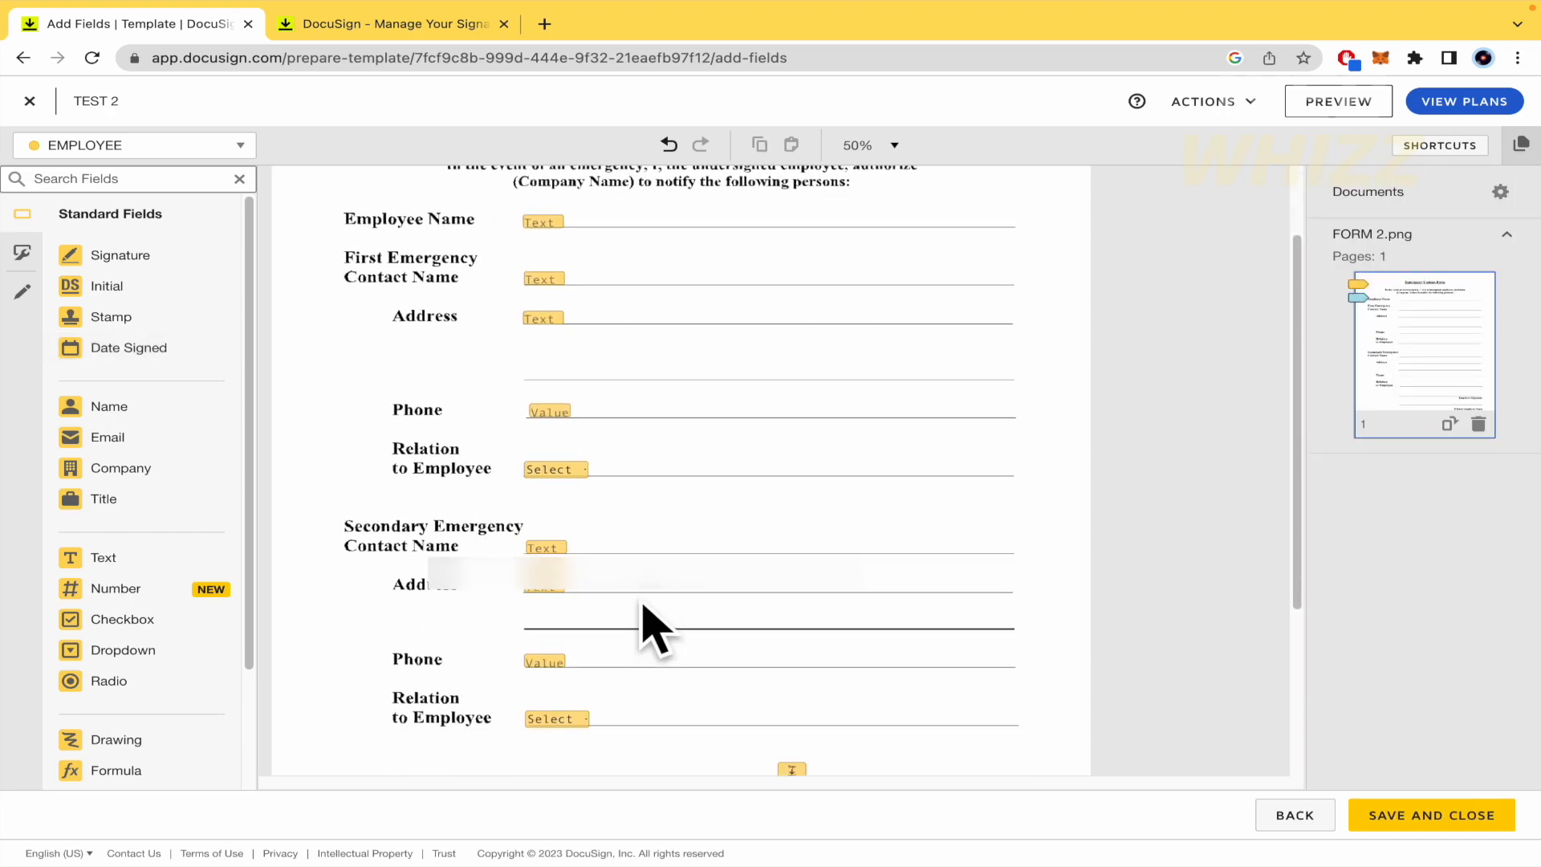
pyautogui.moveTo(662, 704); pyautogui.dragTo(512, 196)
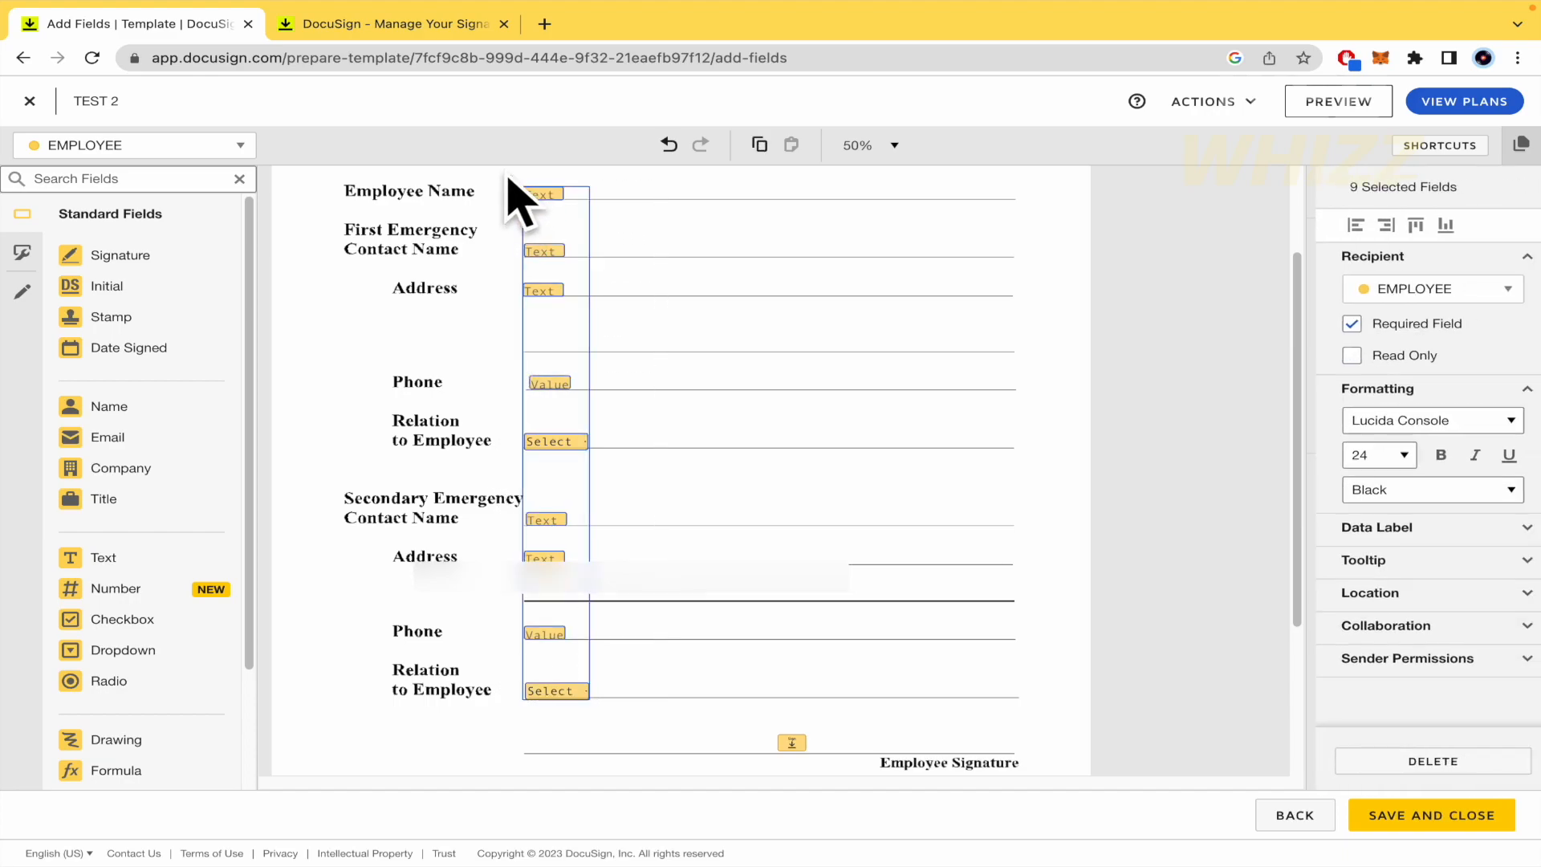
pyautogui.click(1346, 226)
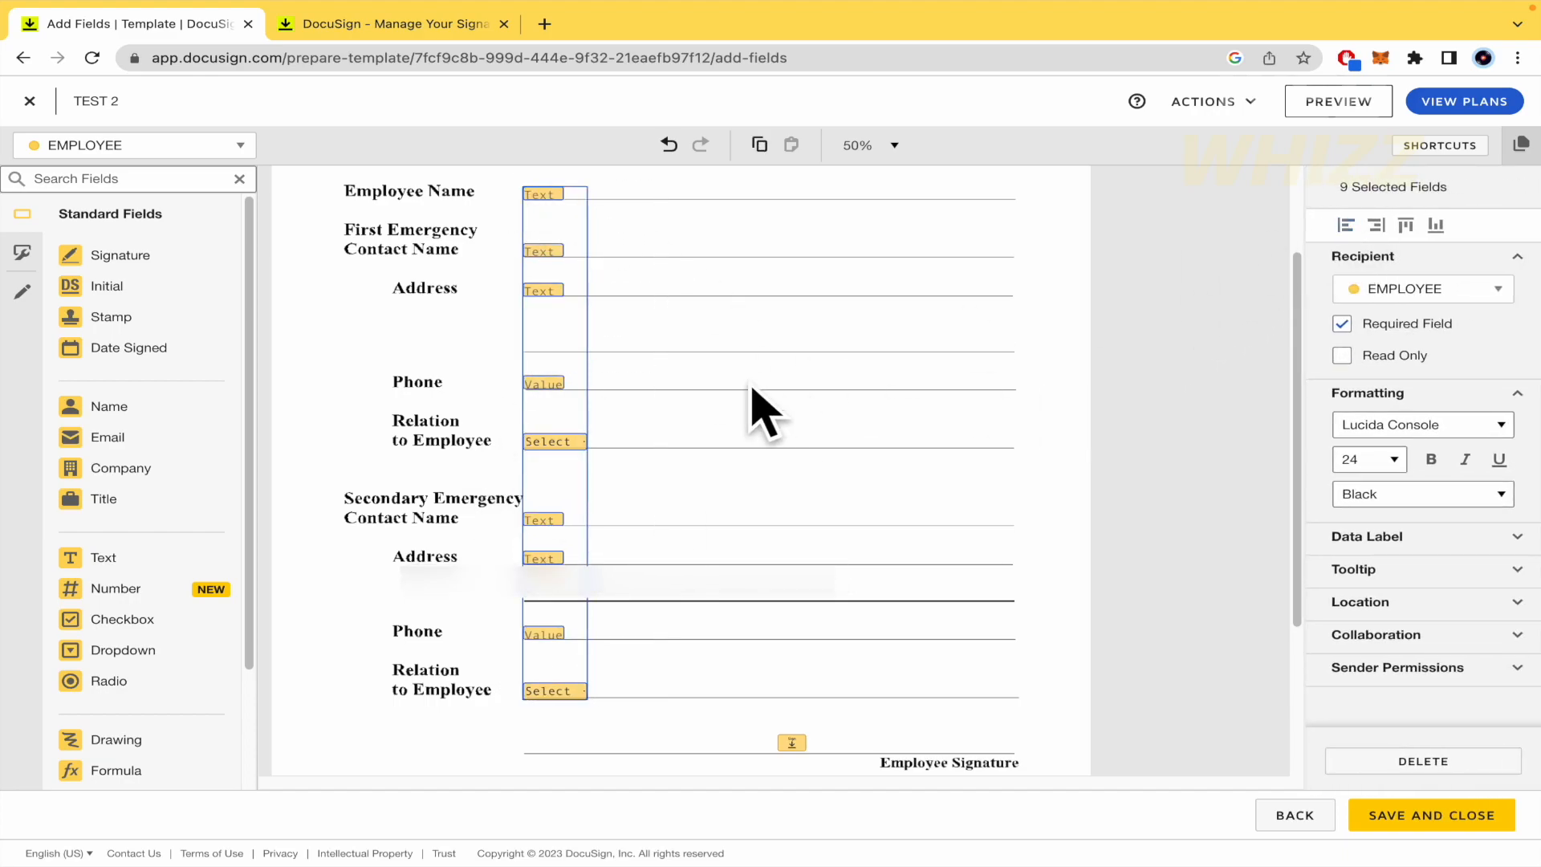
pyautogui.click(561, 351)
pyautogui.scroll(-3, 568, 354)
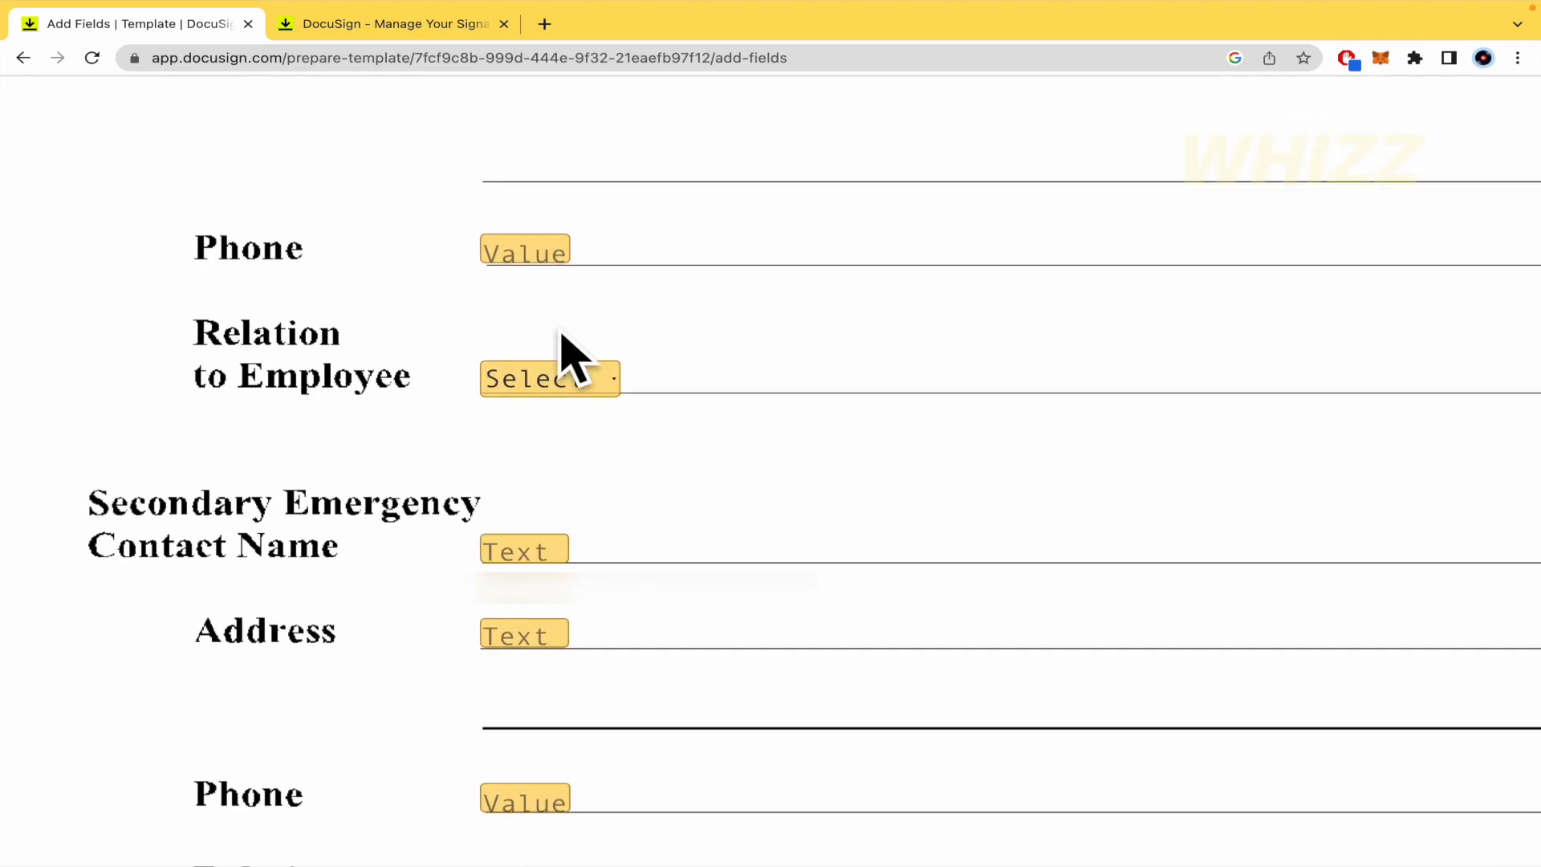
pyautogui.click(571, 380)
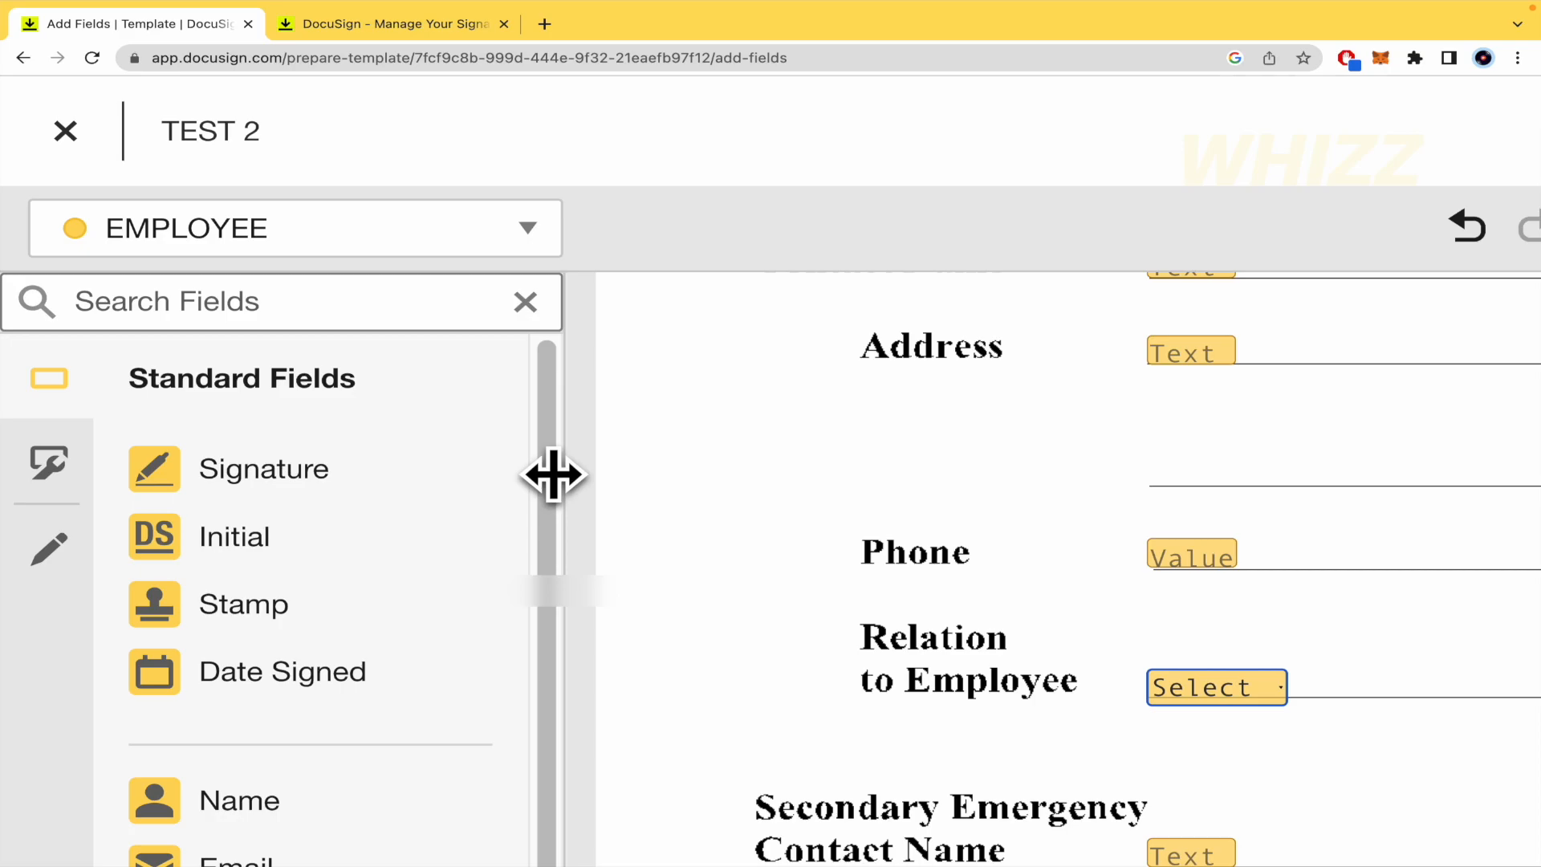
pyautogui.scroll(-7, 930, 554)
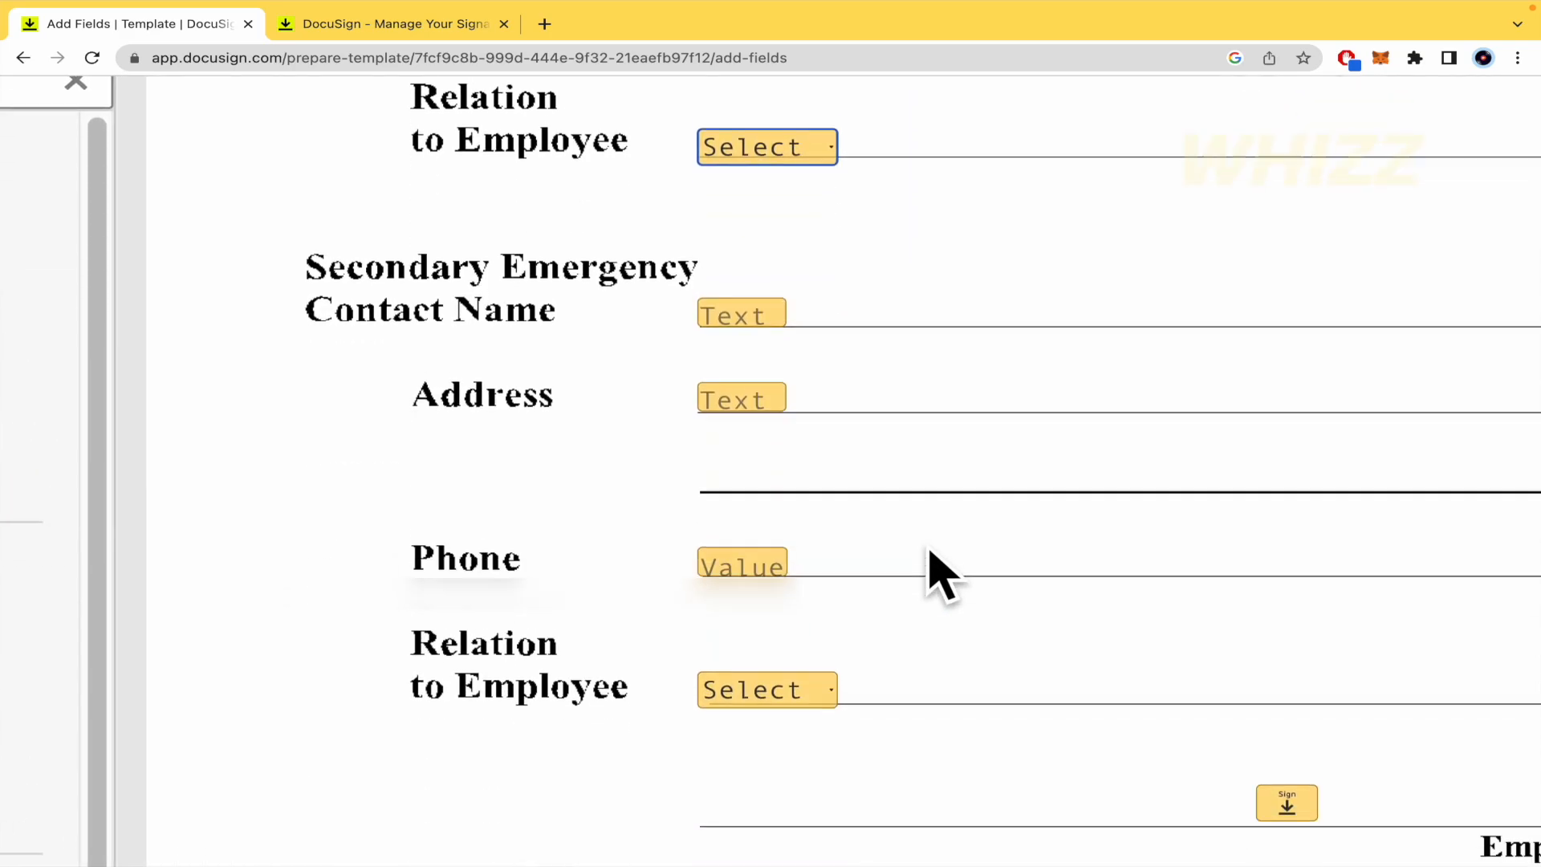
# Reselect all nine text, number and dropdown fields and check their alignment along the whole form.
pyautogui.click(766, 560)
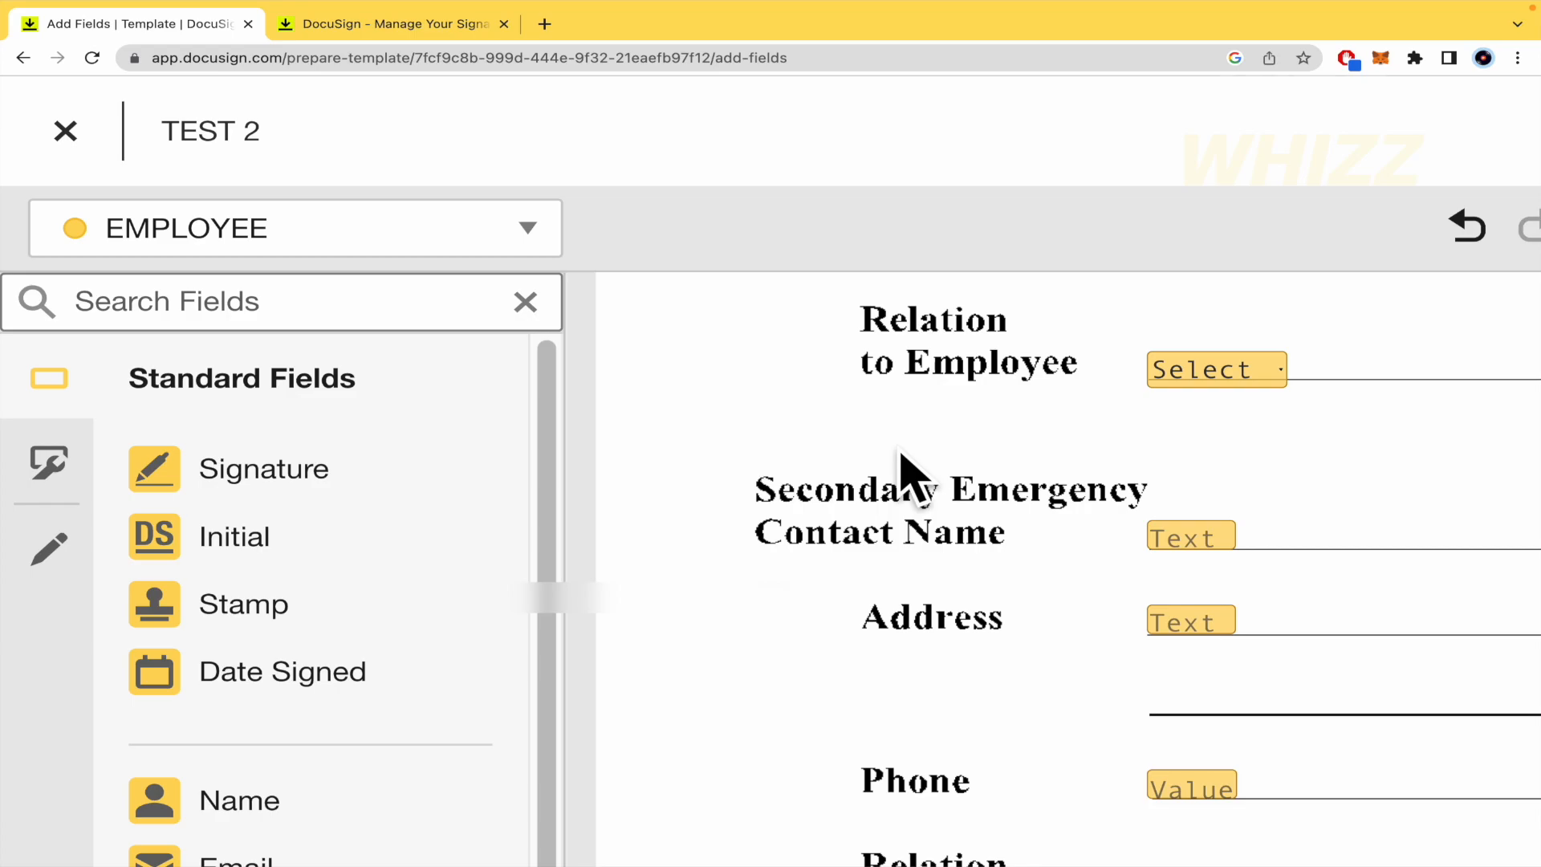
pyautogui.scroll(5, 899, 449)
pyautogui.hscroll(2, 900, 450)
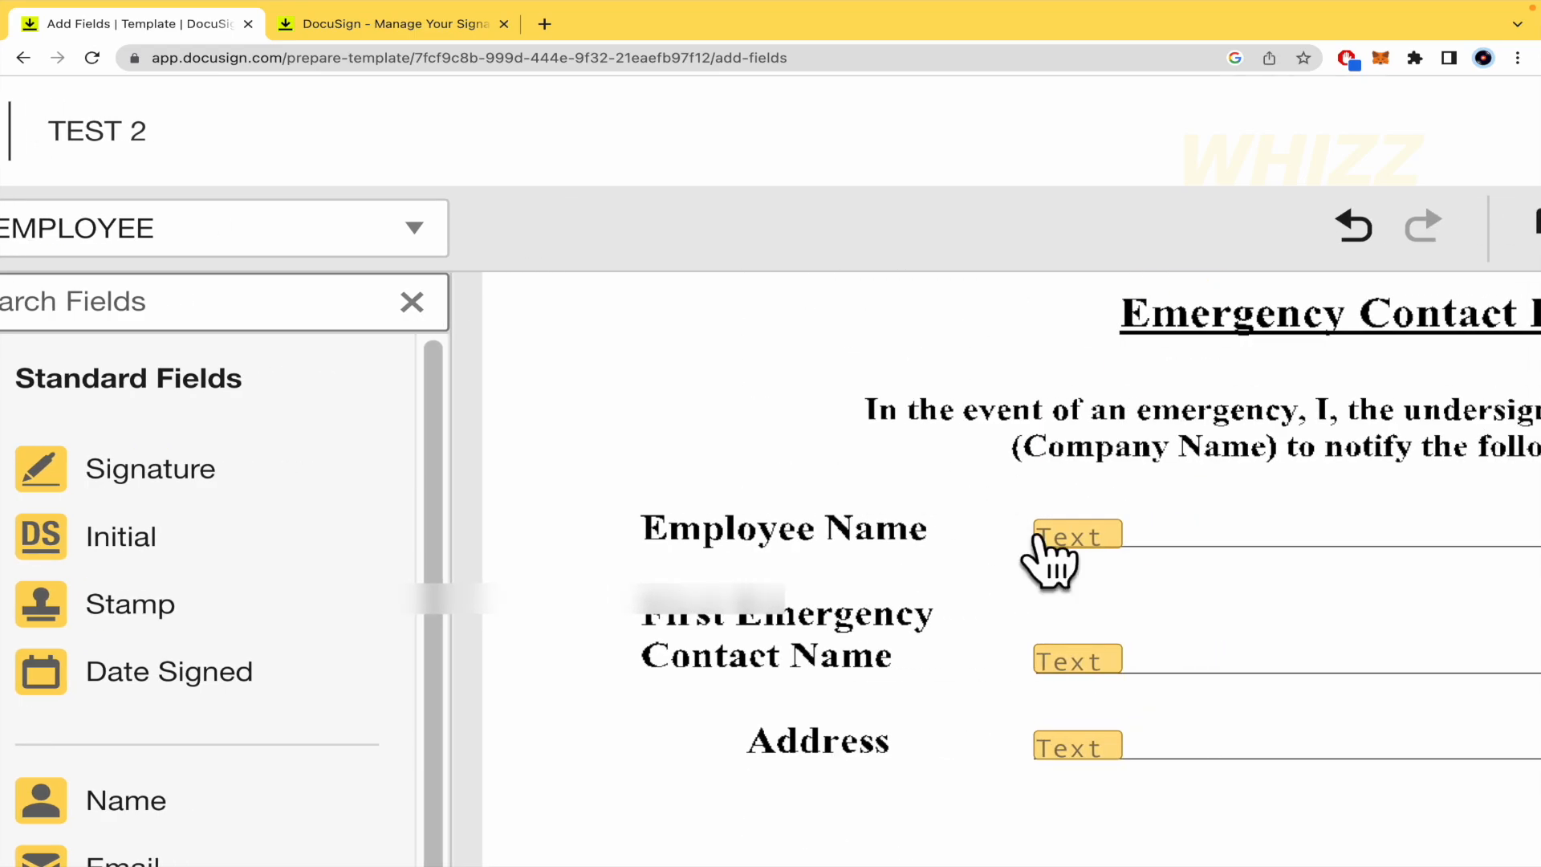
pyautogui.scroll(-5, 1037, 536)
pyautogui.click(1047, 562)
pyautogui.scroll(-2, 757, 698)
pyautogui.scroll(1, 730, 708)
pyautogui.moveTo(678, 726); pyautogui.dragTo(469, 181)
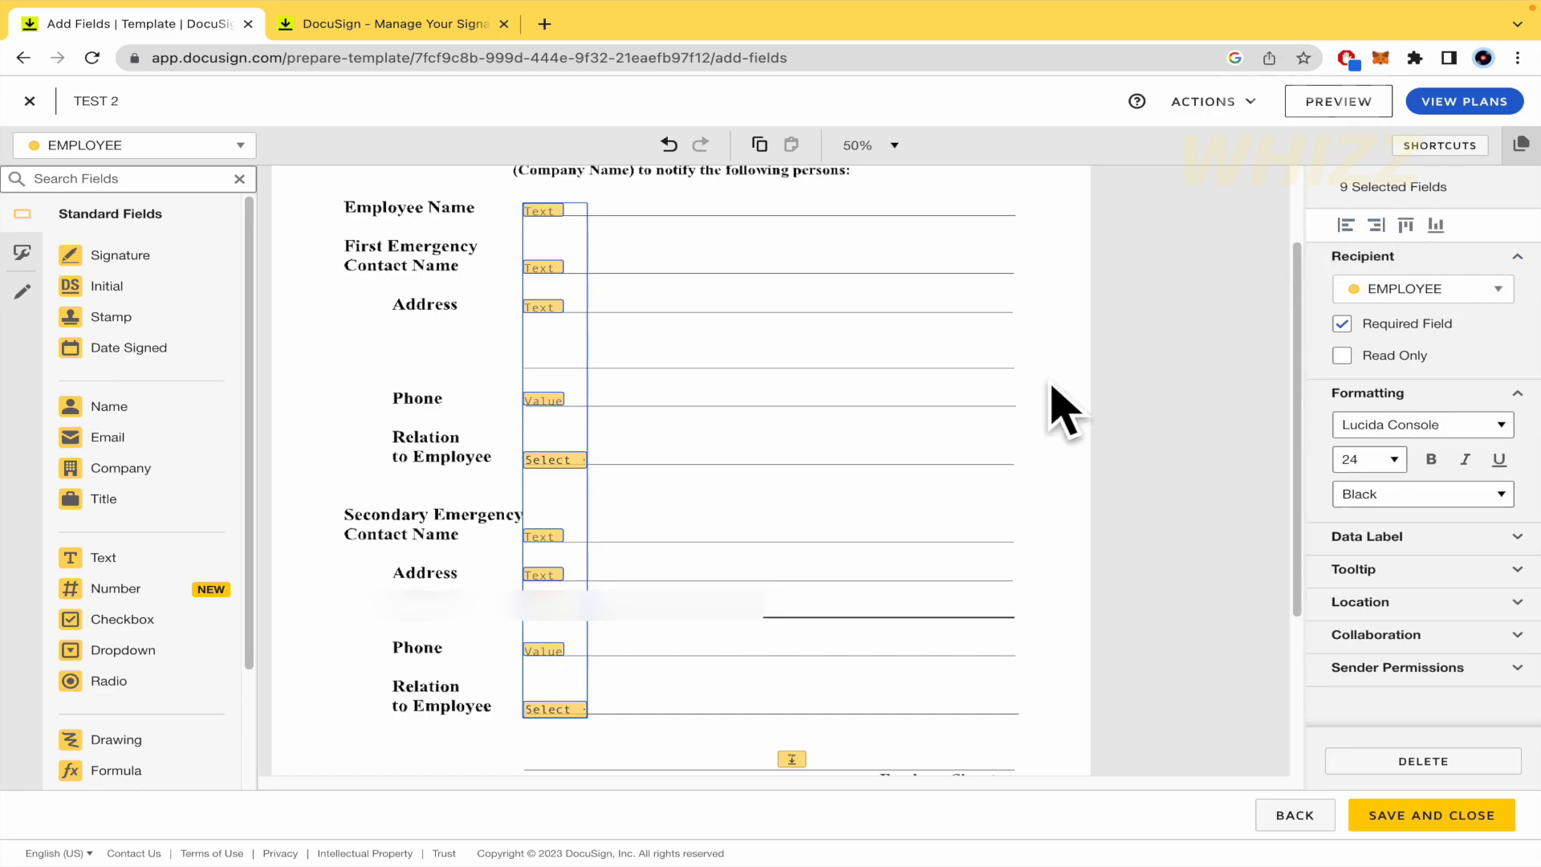
pyautogui.scroll(-3, 1152, 516)
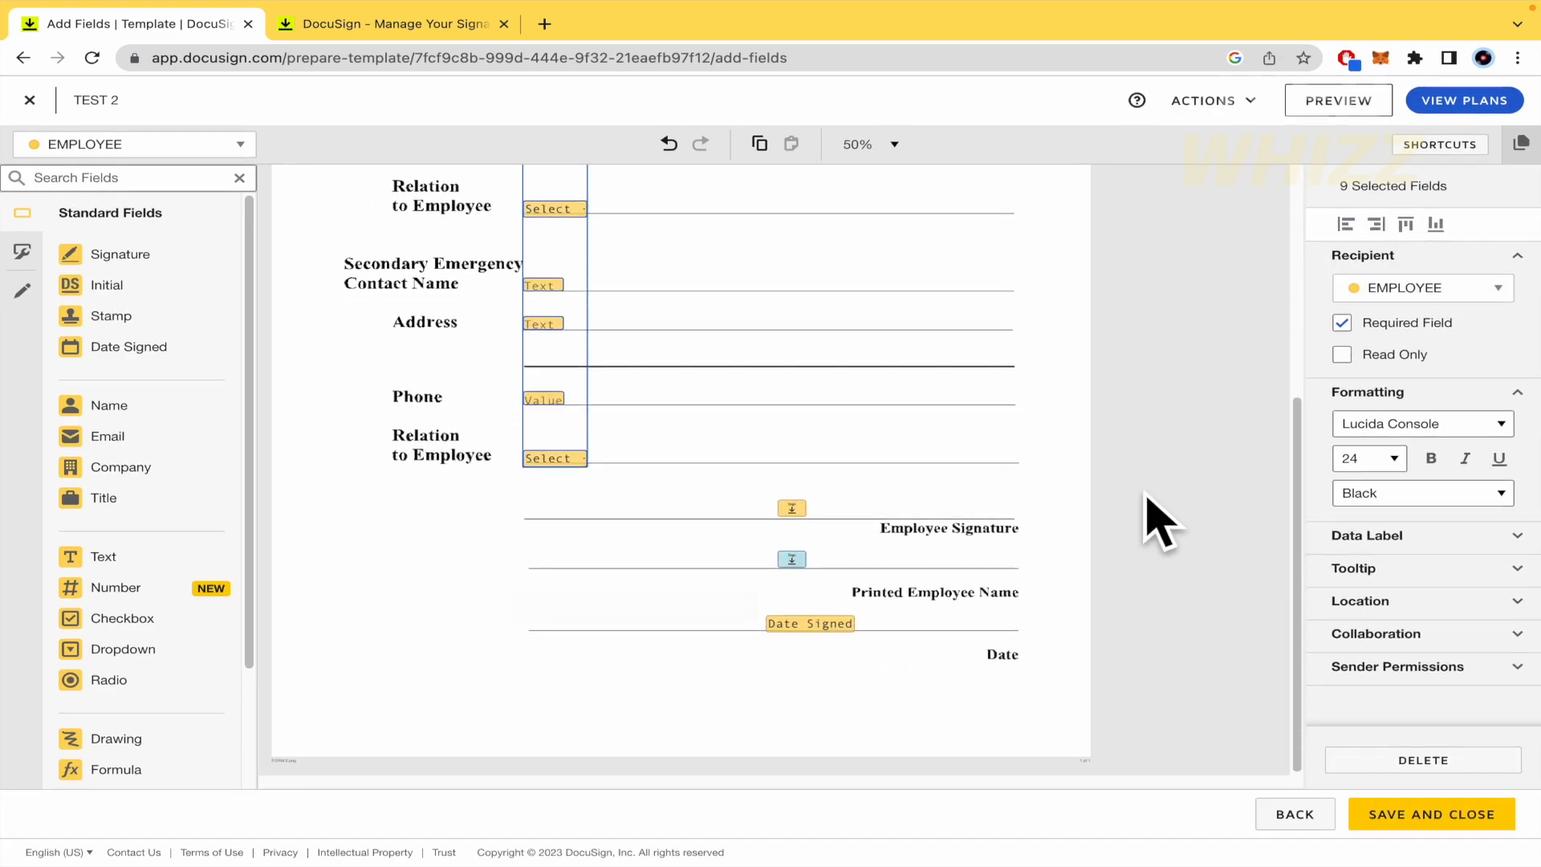
pyautogui.scroll(5, 1153, 482)
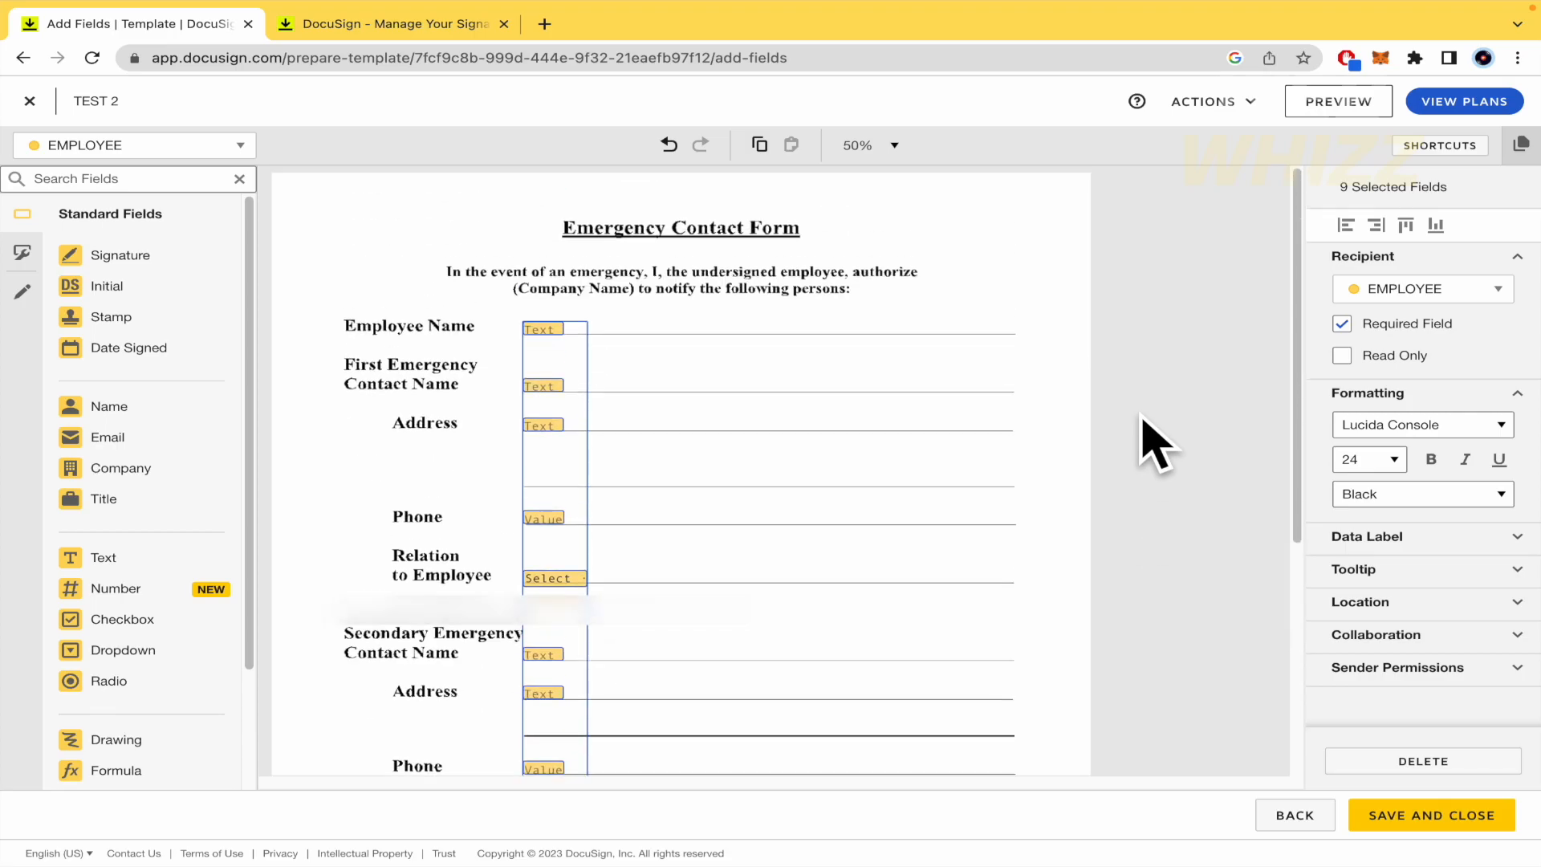
# Preview the form as EMPLOYEE in tablet view and enter JASJDJASJDA as the First Emergency Contact Name.
pyautogui.click(1318, 102)
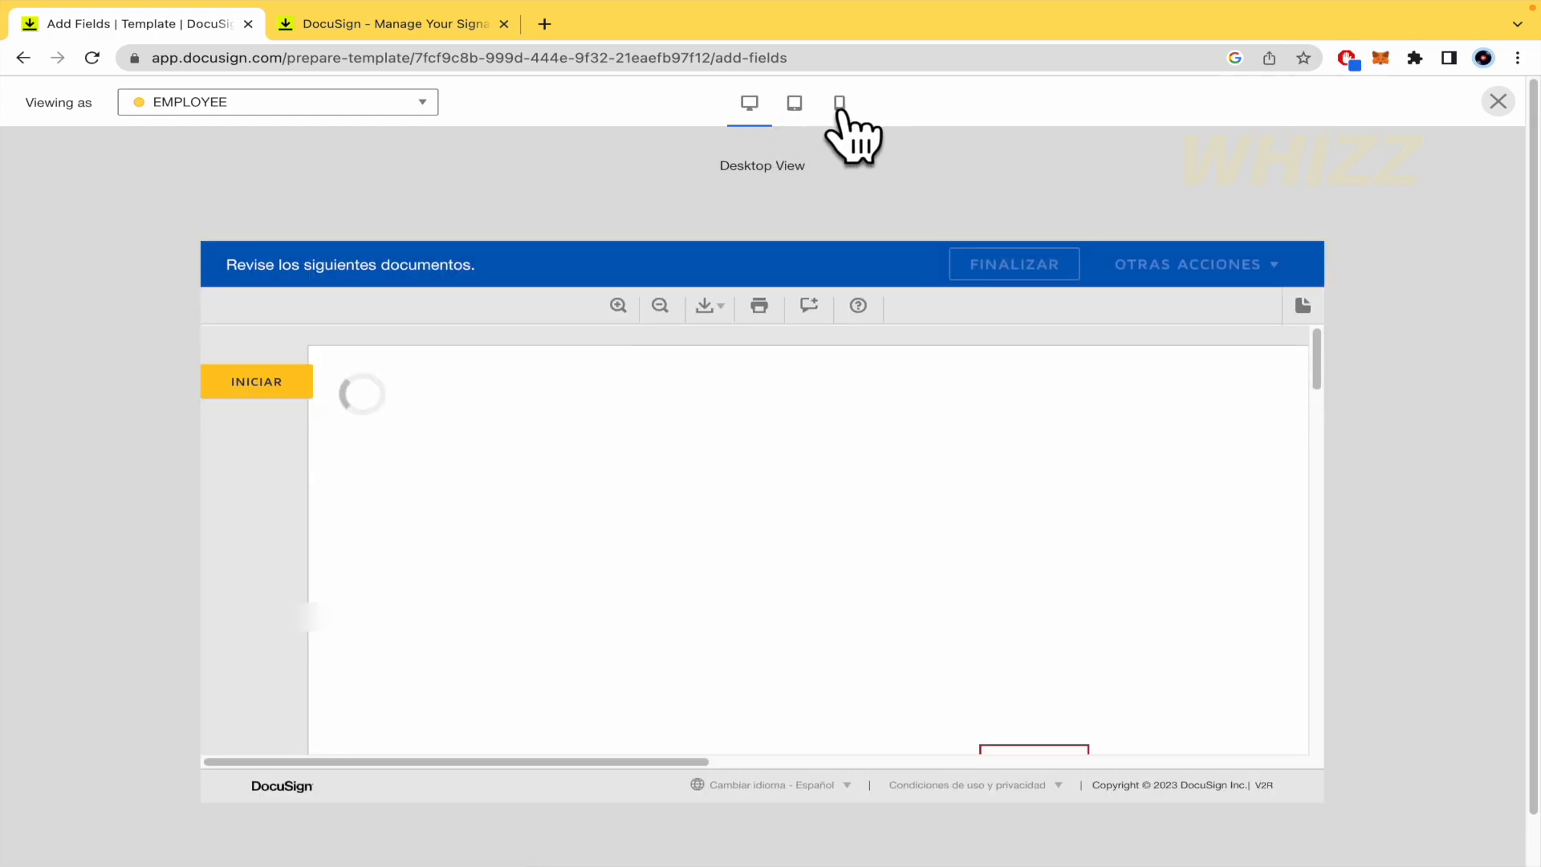
pyautogui.click(791, 110)
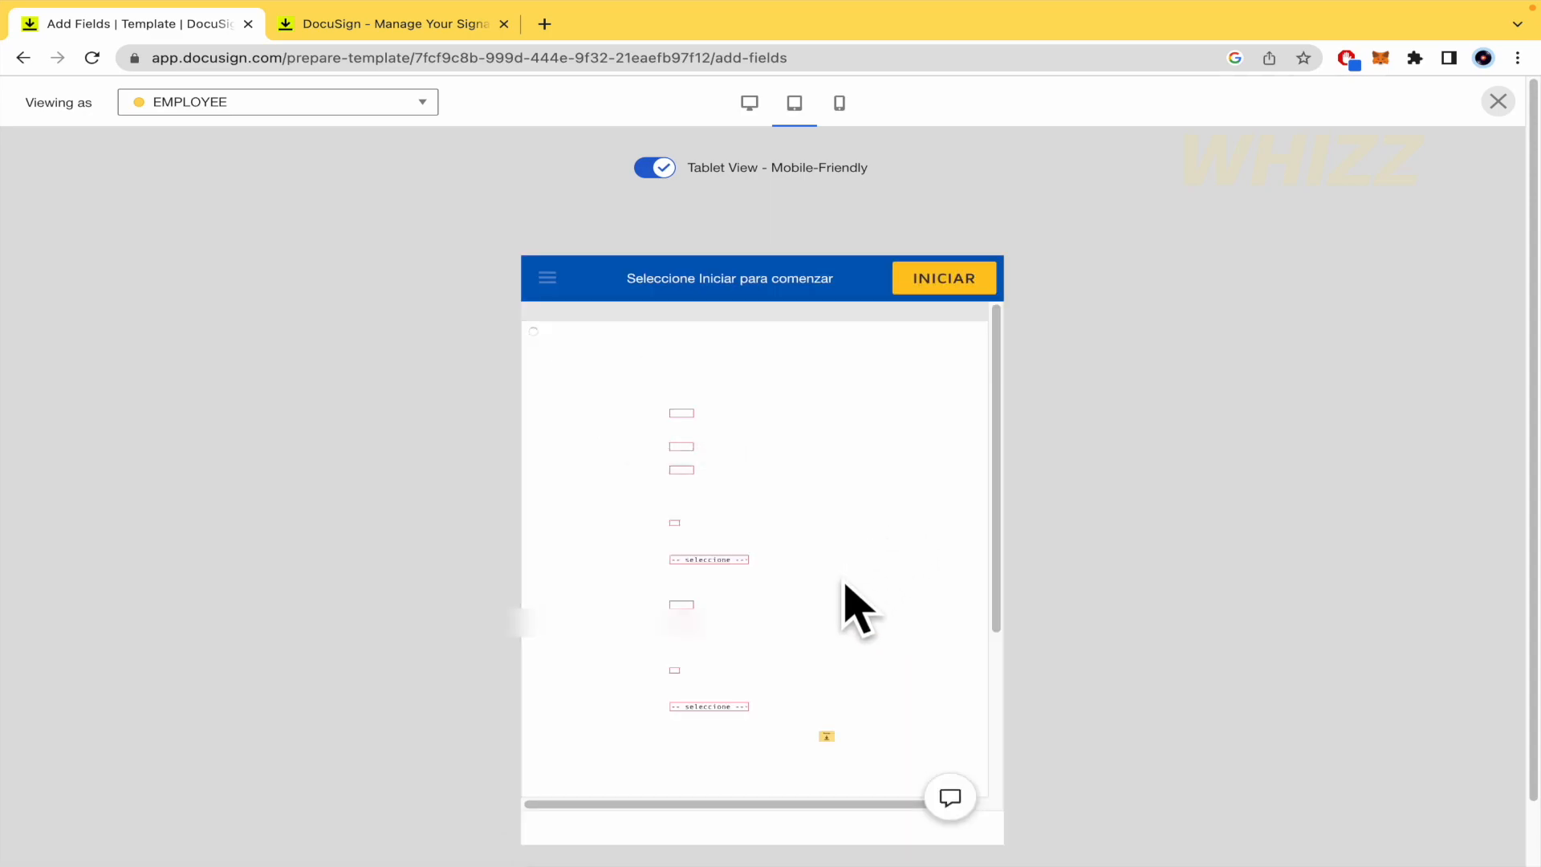
pyautogui.scroll(5, 712, 471)
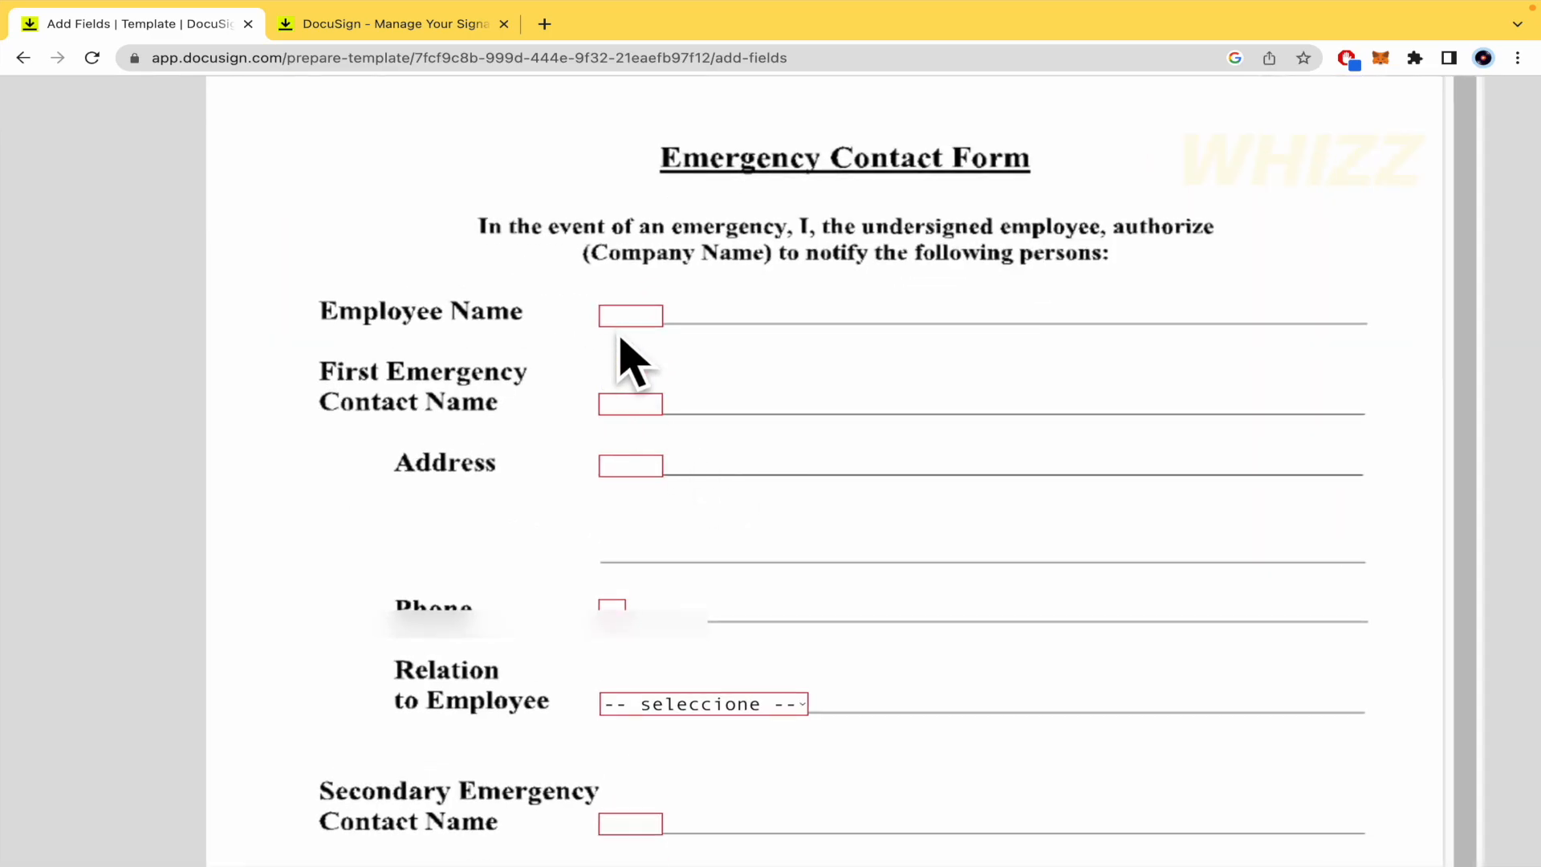
pyautogui.click(636, 401)
pyautogui.scroll(-3, 688, 509)
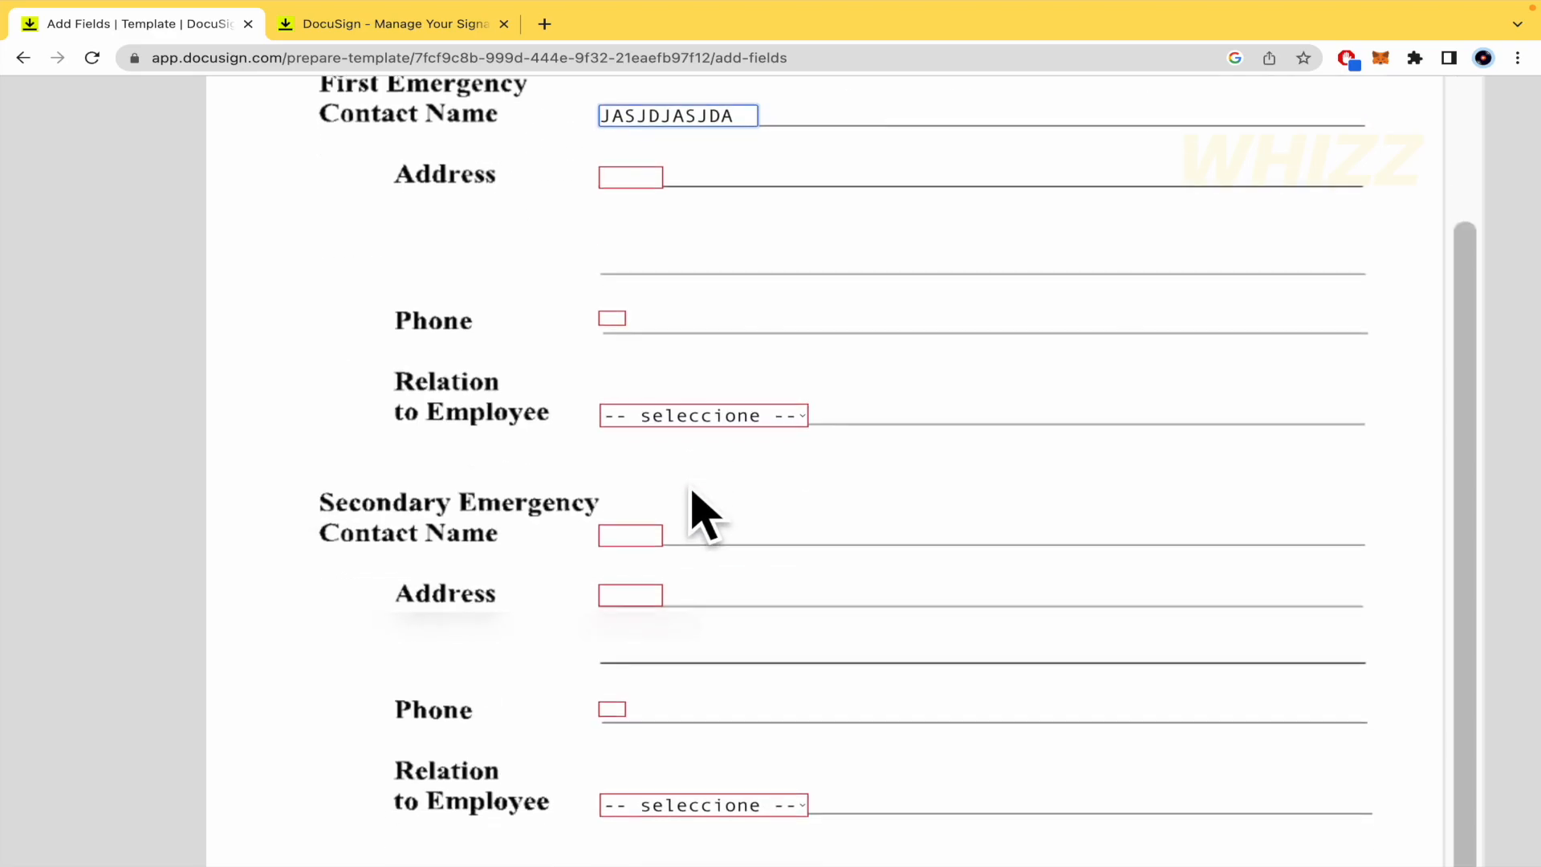
# Test the relation dropdowns in the preview, choosing BROHTER for the first contact and FATHER for the secondary contact.
pyautogui.click(783, 410)
pyautogui.click(782, 578)
pyautogui.scroll(-3, 783, 582)
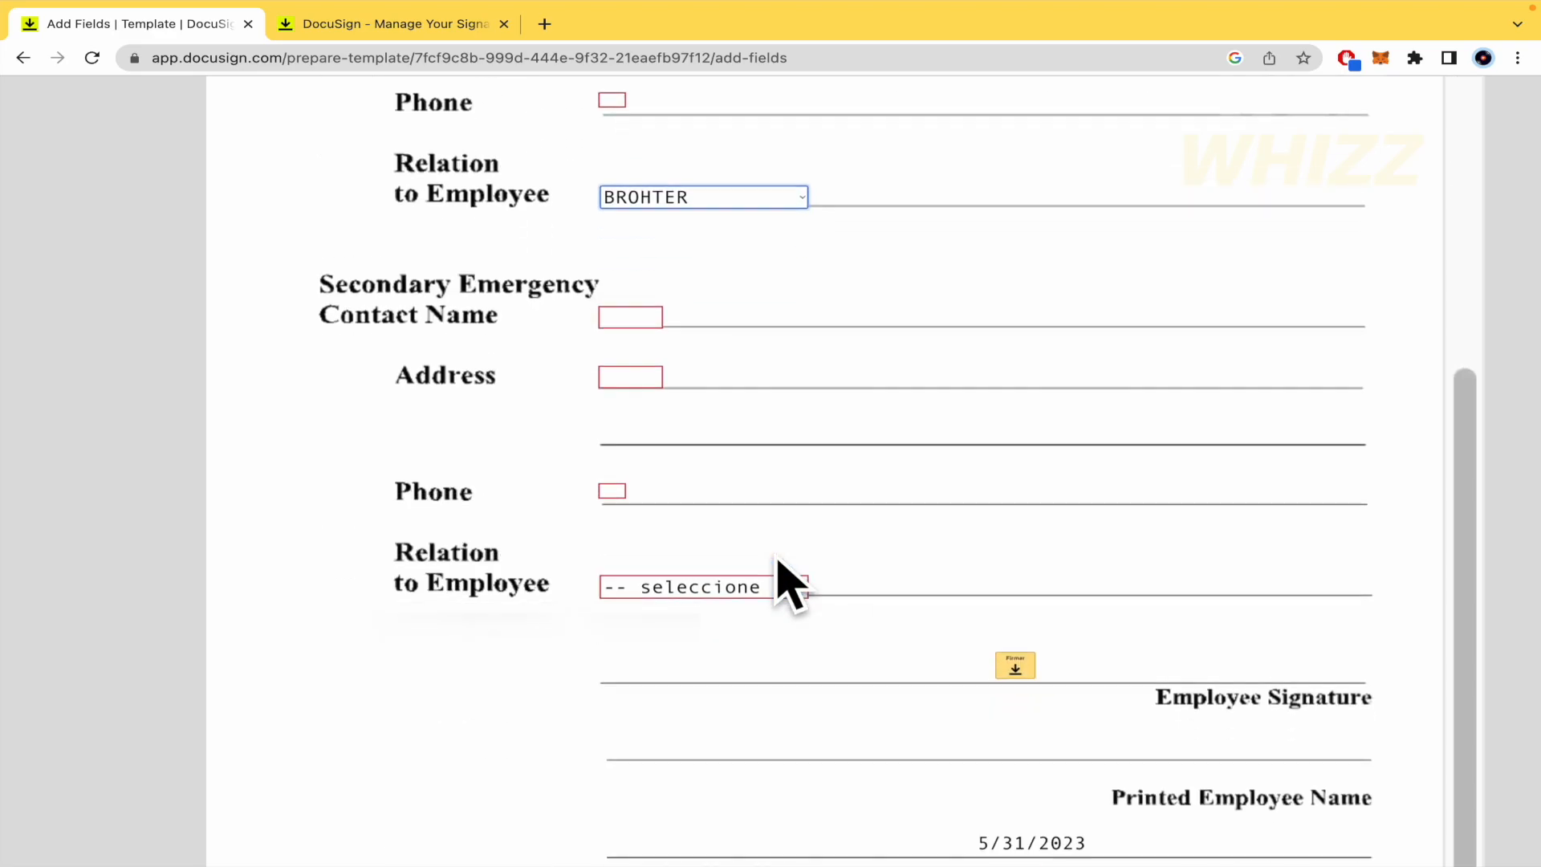
pyautogui.click(778, 562)
pyautogui.click(778, 654)
pyautogui.scroll(-2, 775, 659)
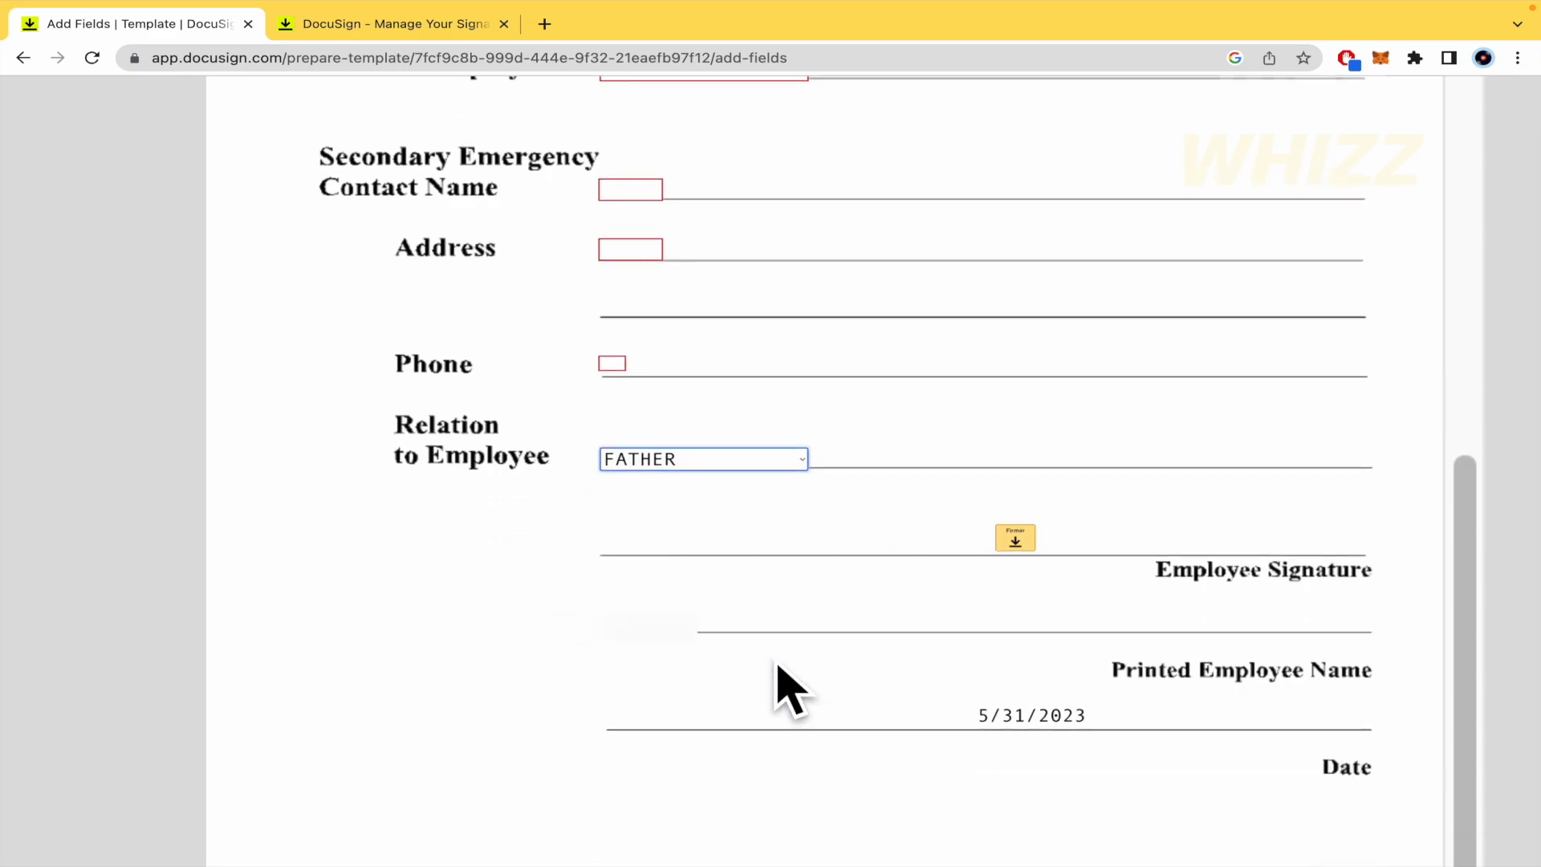
# Test the Employee Signature field in the preview by applying a sample signature and removing it.
pyautogui.click(1009, 546)
pyautogui.scroll(-5, 1019, 569)
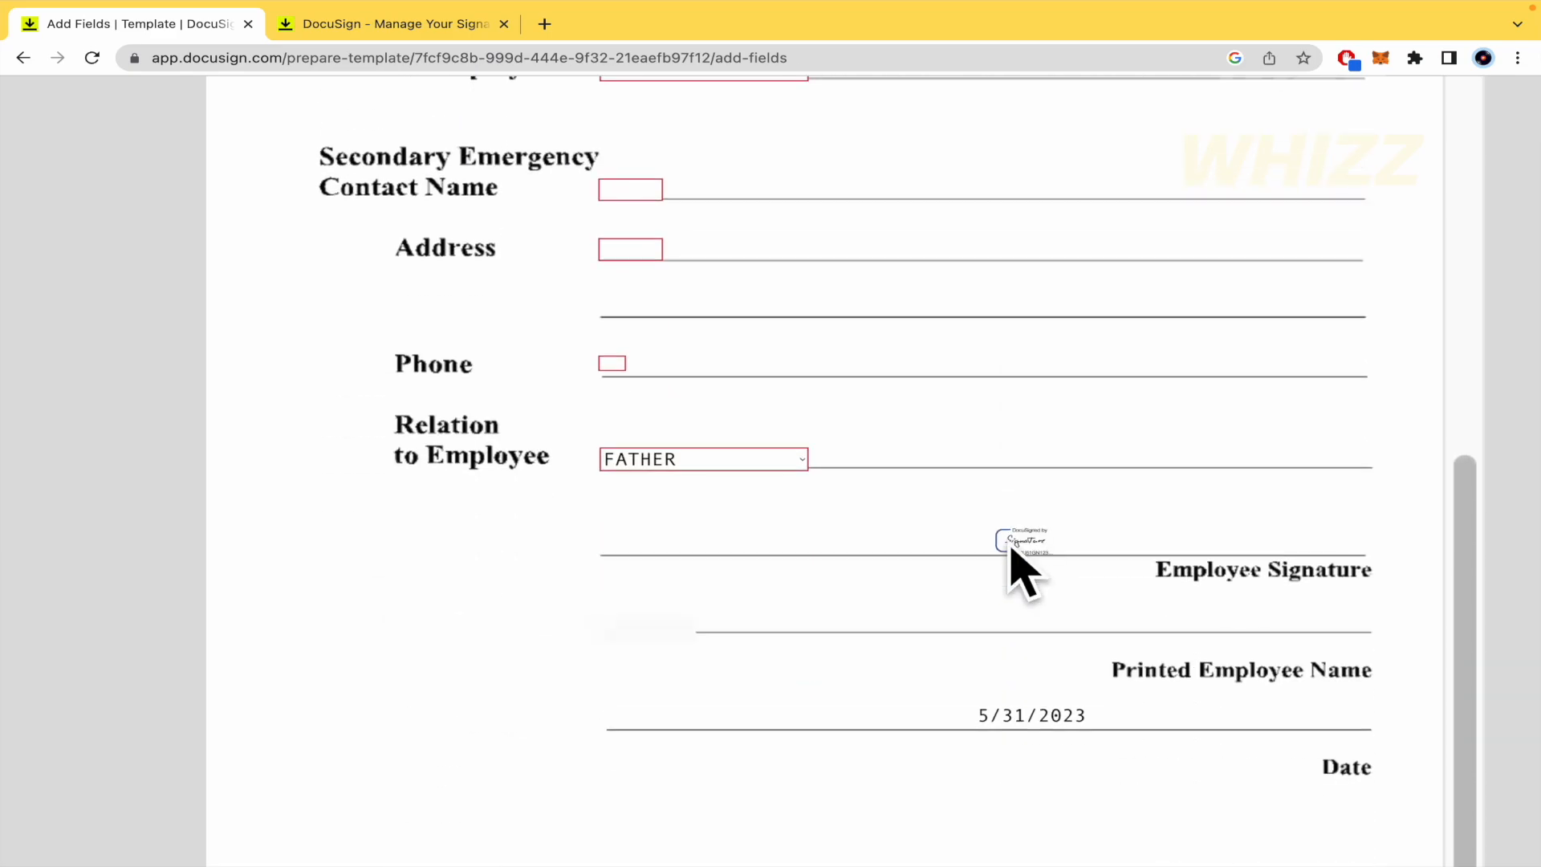
pyautogui.click(1020, 540)
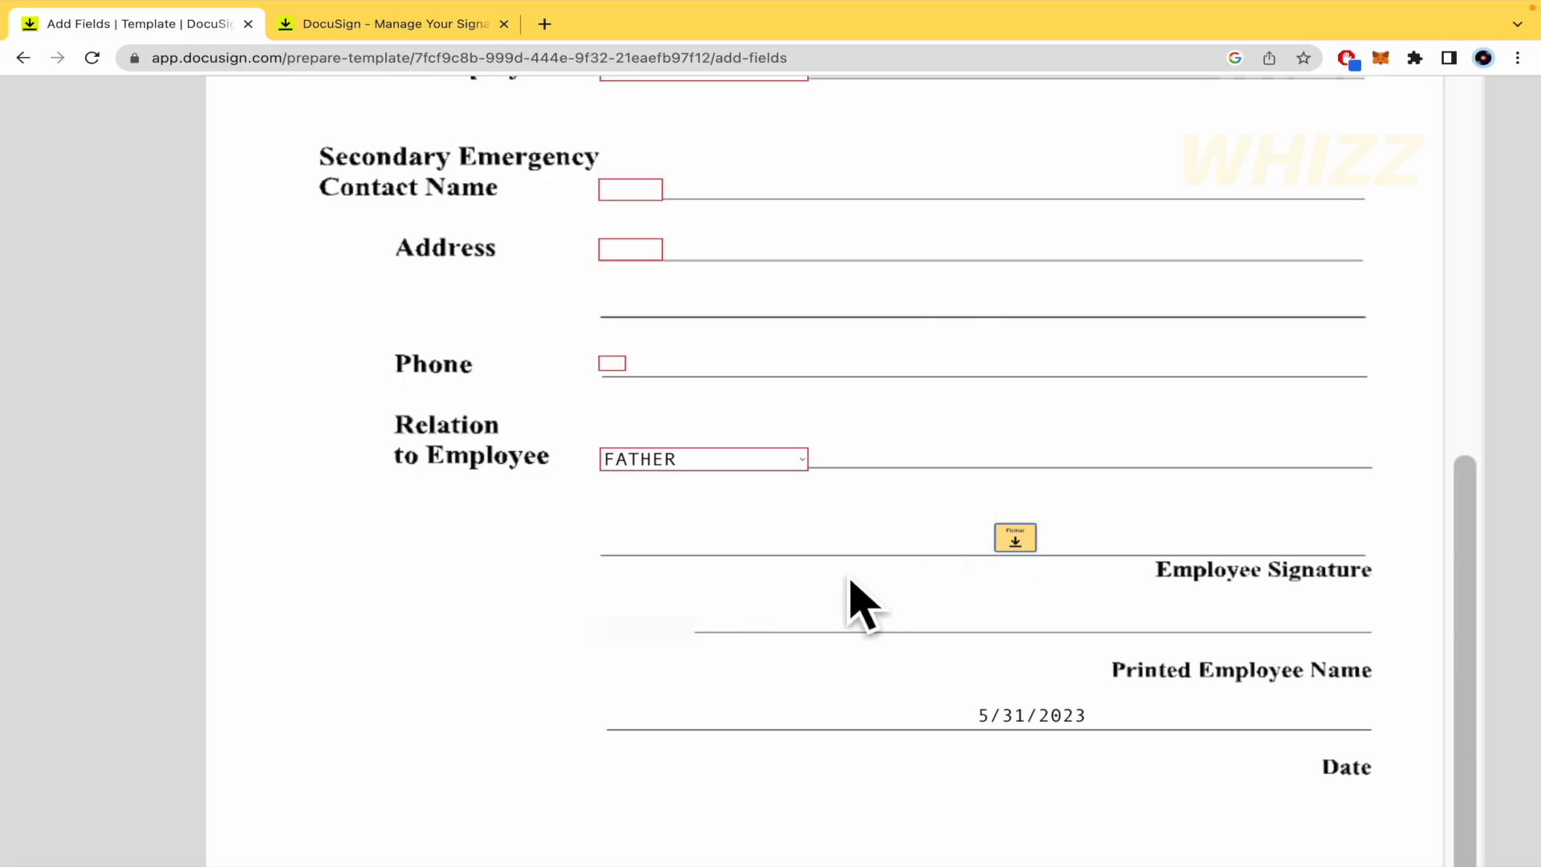
pyautogui.scroll(-5, 856, 576)
pyautogui.scroll(5, 857, 577)
pyautogui.scroll(-3, 1135, 516)
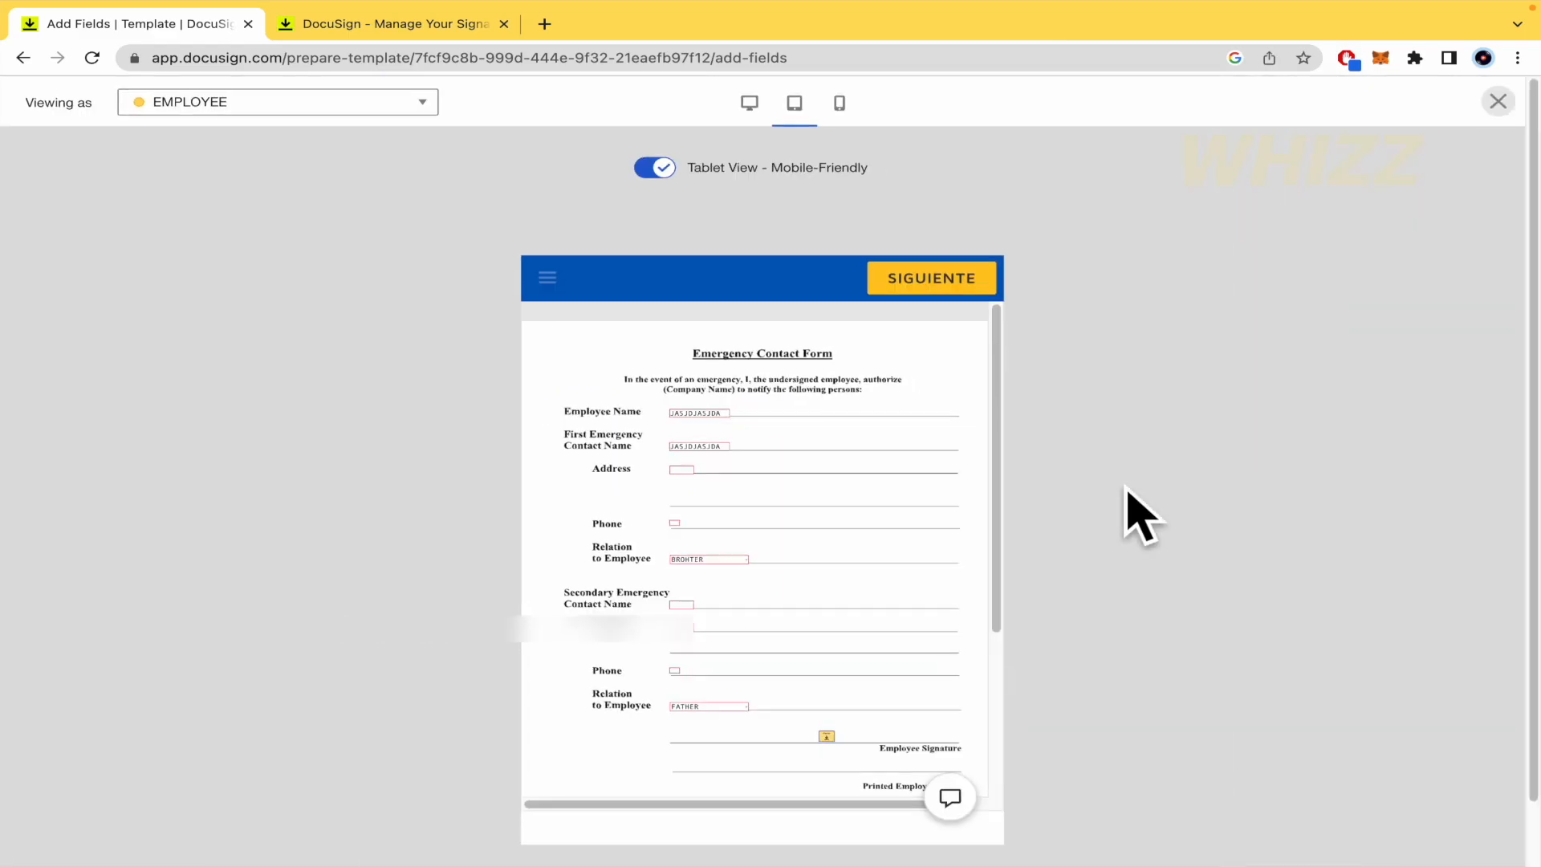
# Preview the form as the second recipient, apply and remove a sample signature on the Printed Employee Name line, and exit the preview.
pyautogui.click(419, 102)
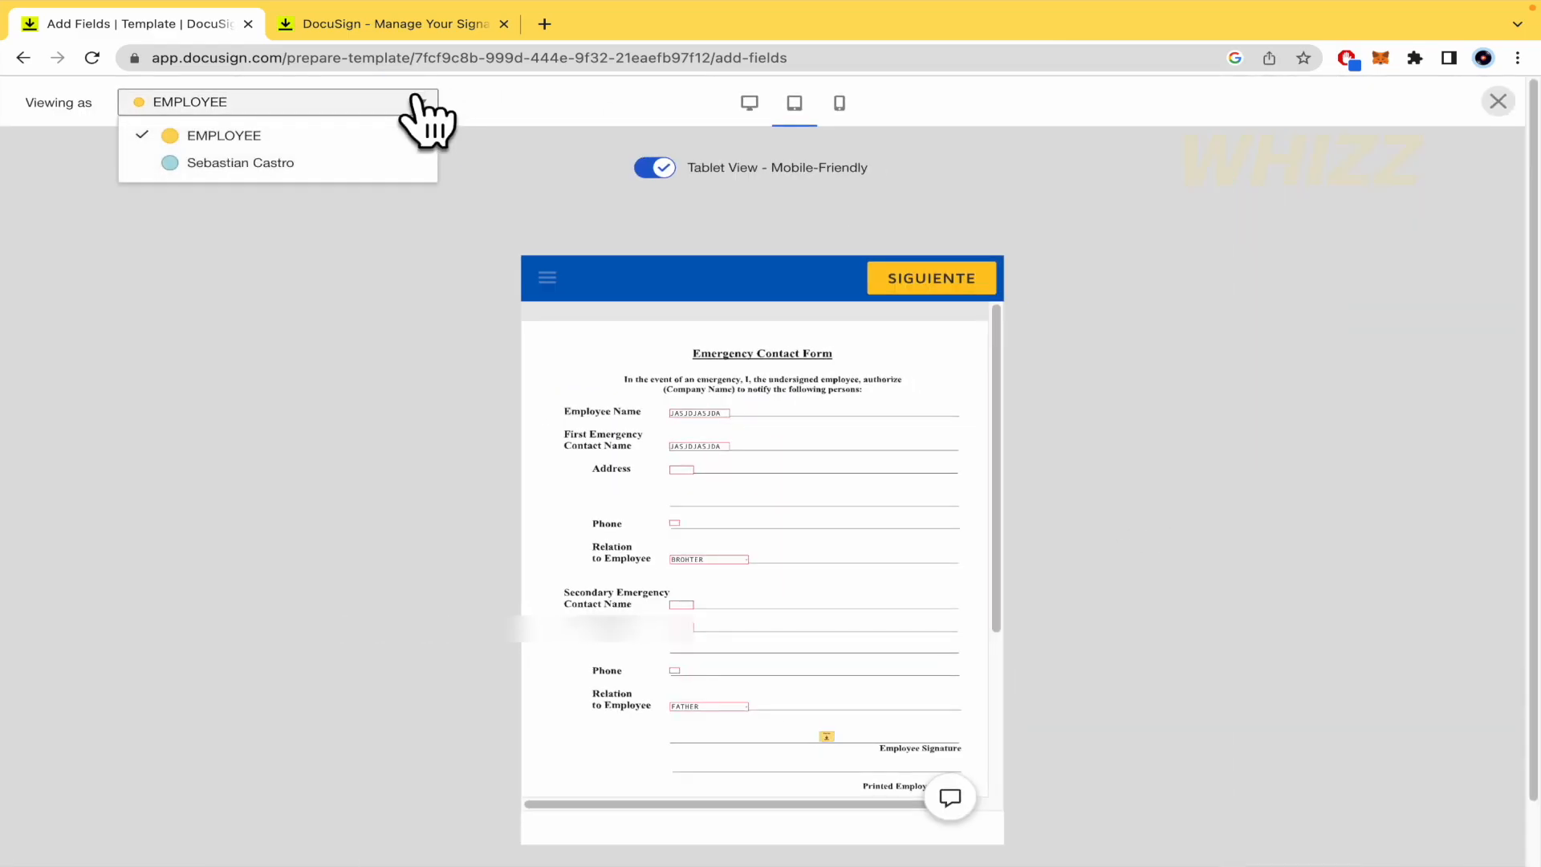
pyautogui.click(344, 162)
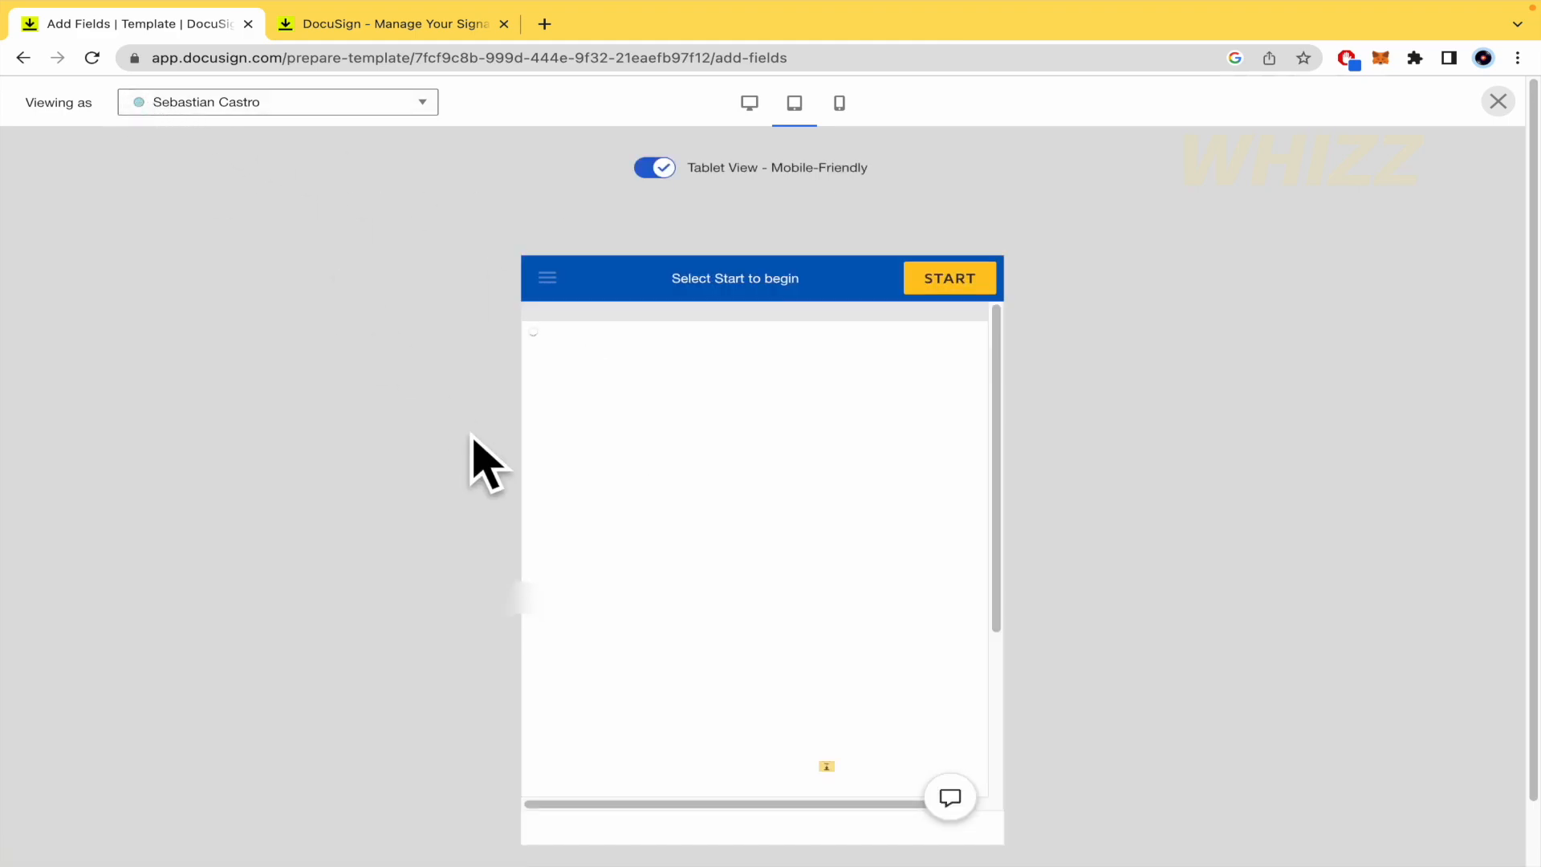
pyautogui.scroll(-3, 836, 687)
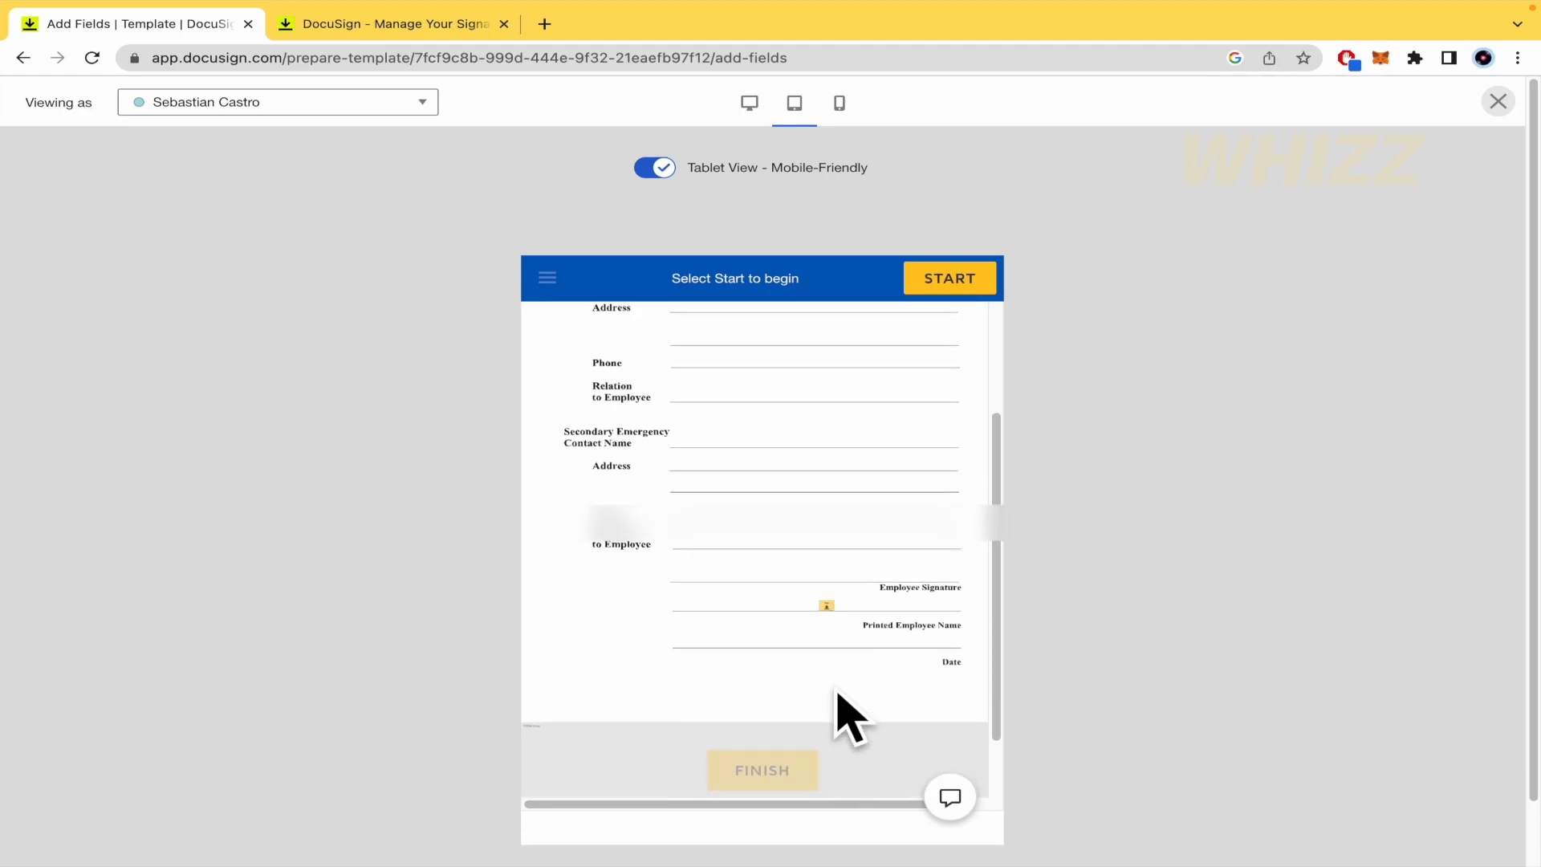
pyautogui.scroll(5, 836, 583)
pyautogui.click(820, 527)
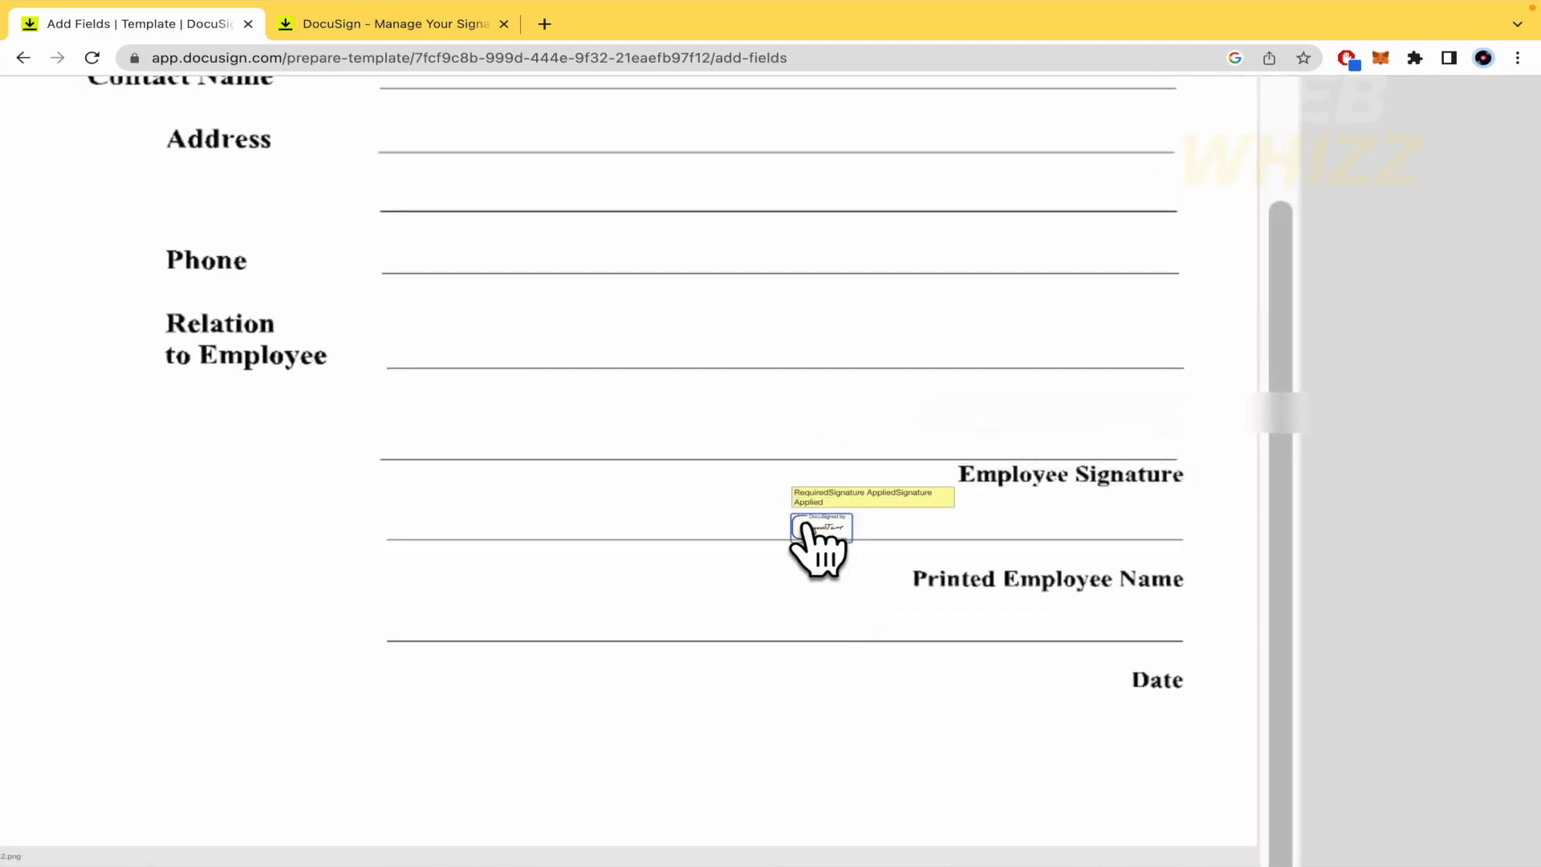
pyautogui.click(827, 577)
pyautogui.click(820, 534)
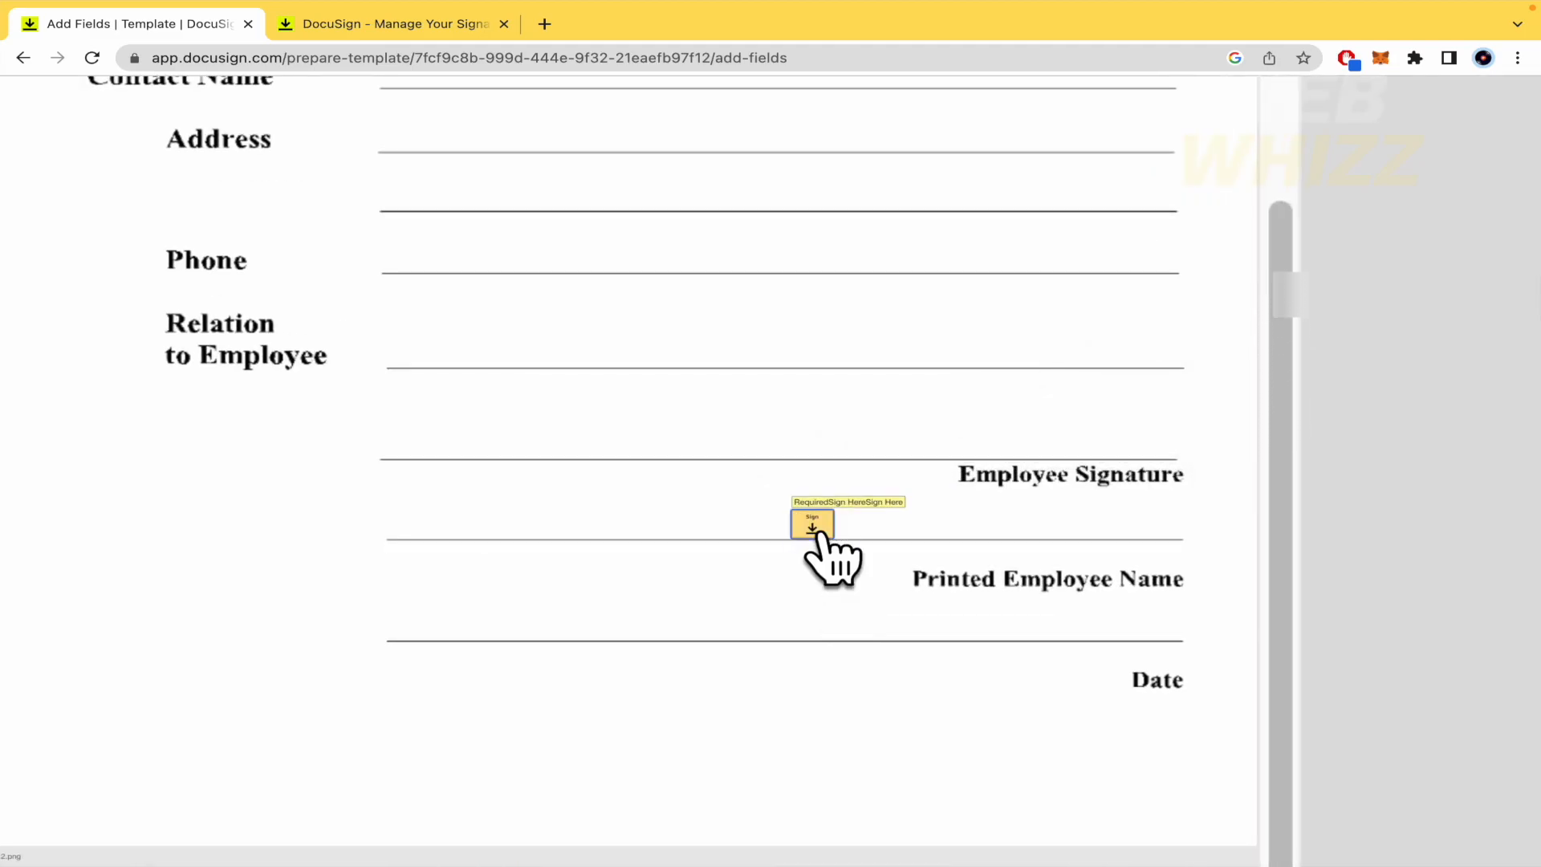
pyautogui.scroll(-5, 850, 598)
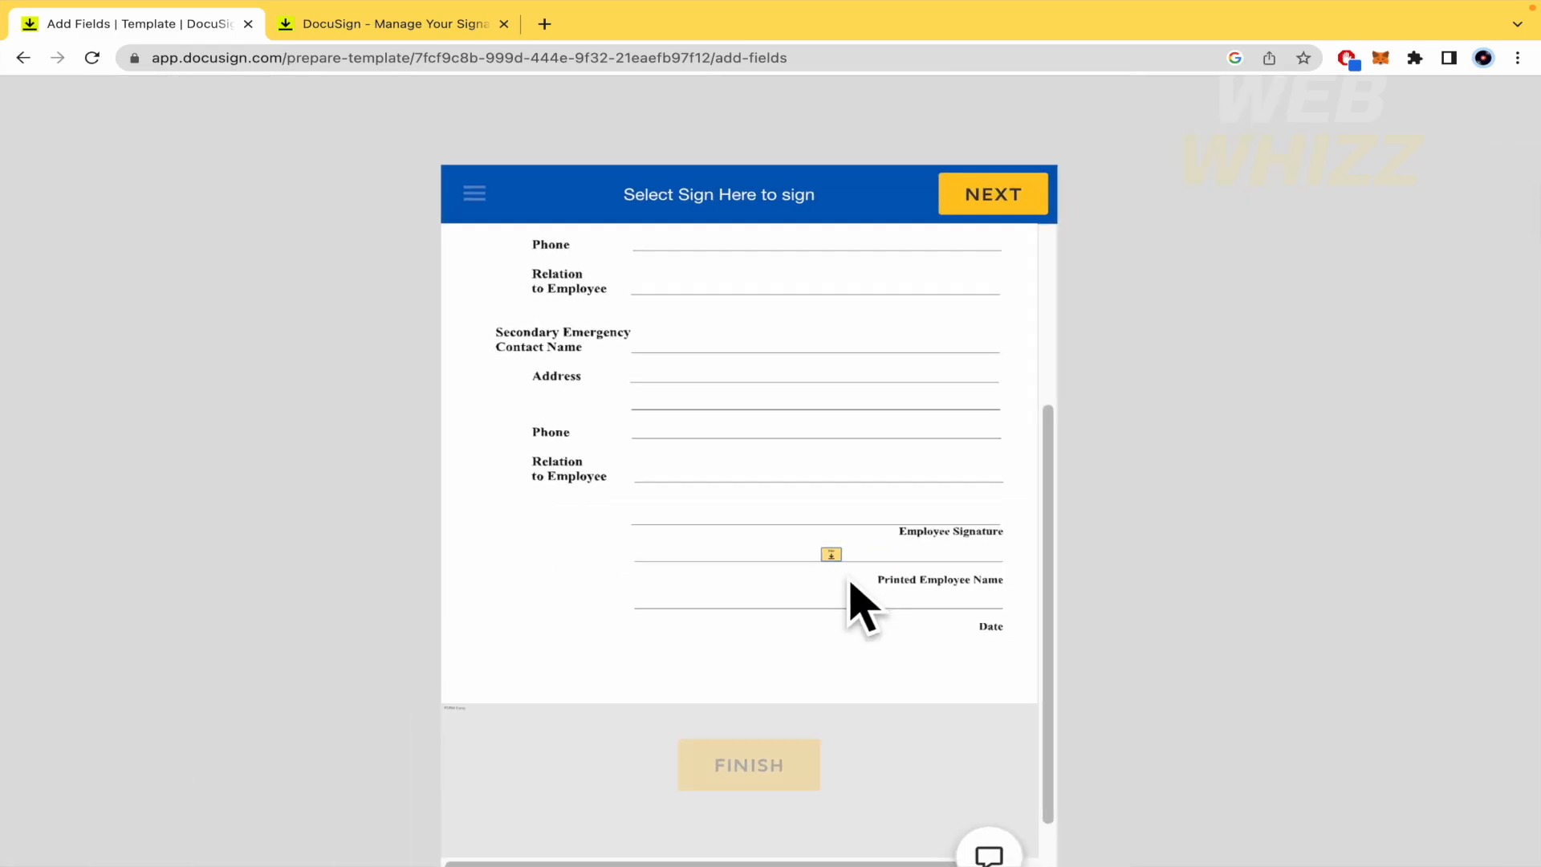
pyautogui.click(1497, 101)
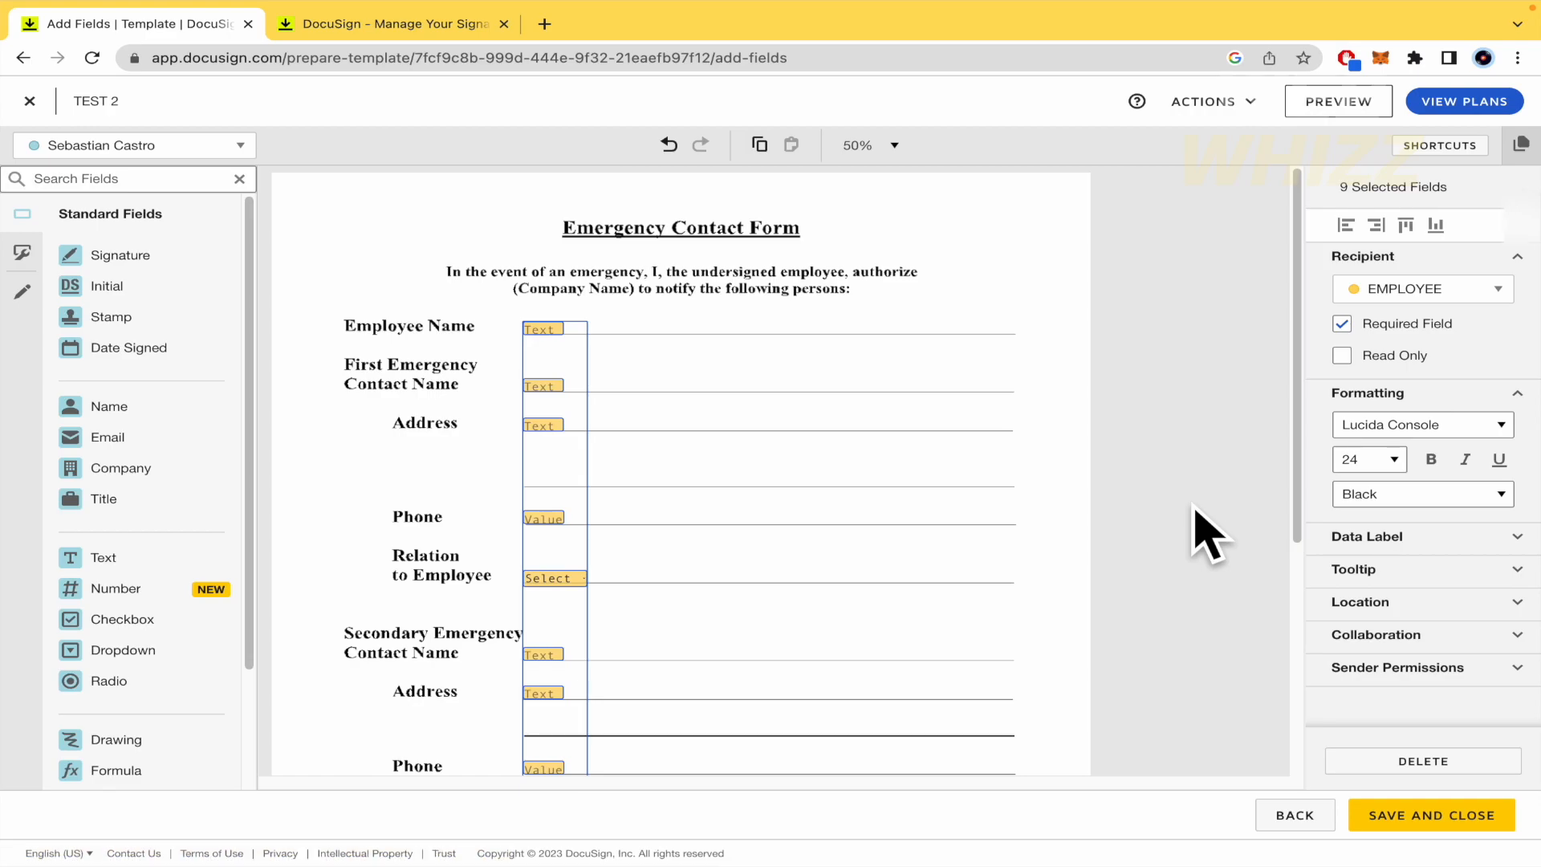
# Save the TEST 2 template and close the field editor.
pyautogui.scroll(-4, 1206, 534)
pyautogui.click(1418, 813)
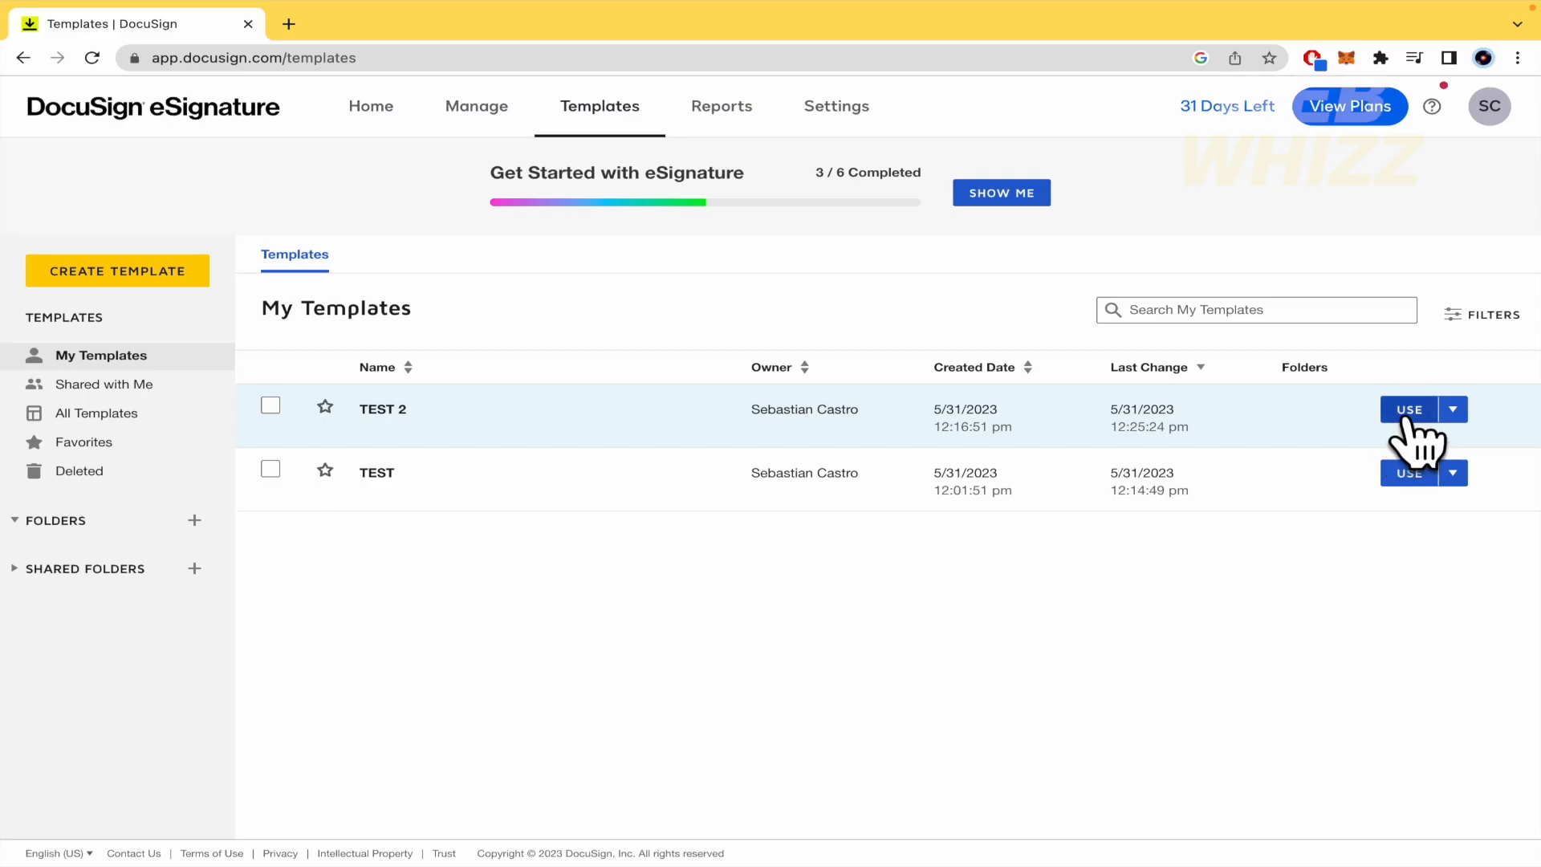
# Start an envelope from the TEST 2 template, review its recipients and email message, and discard the envelope.
pyautogui.click(1406, 417)
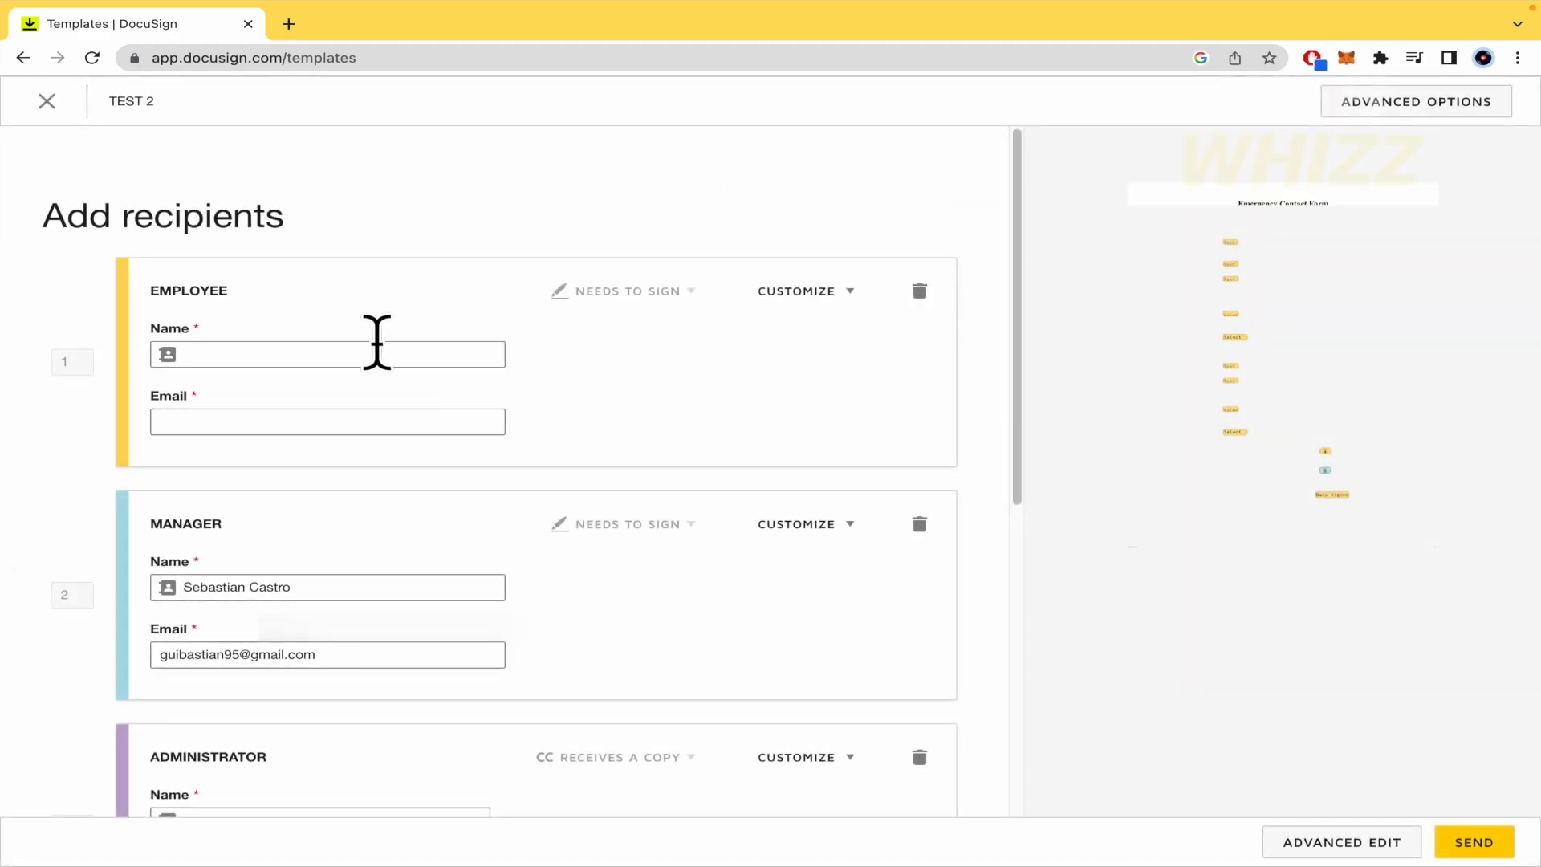
pyautogui.scroll(-3, 420, 388)
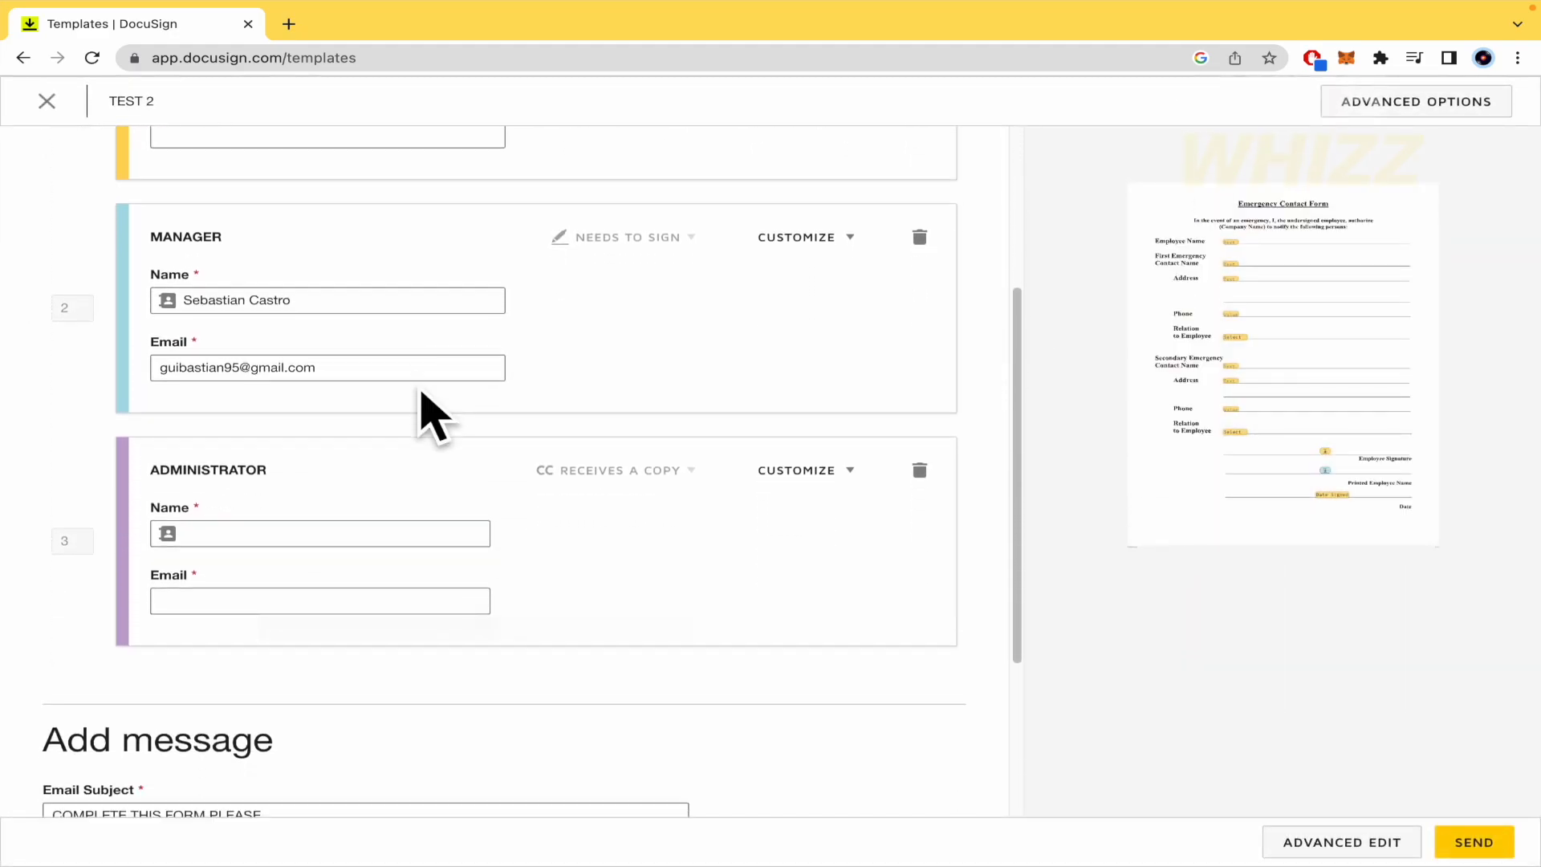
pyautogui.scroll(-2, 401, 393)
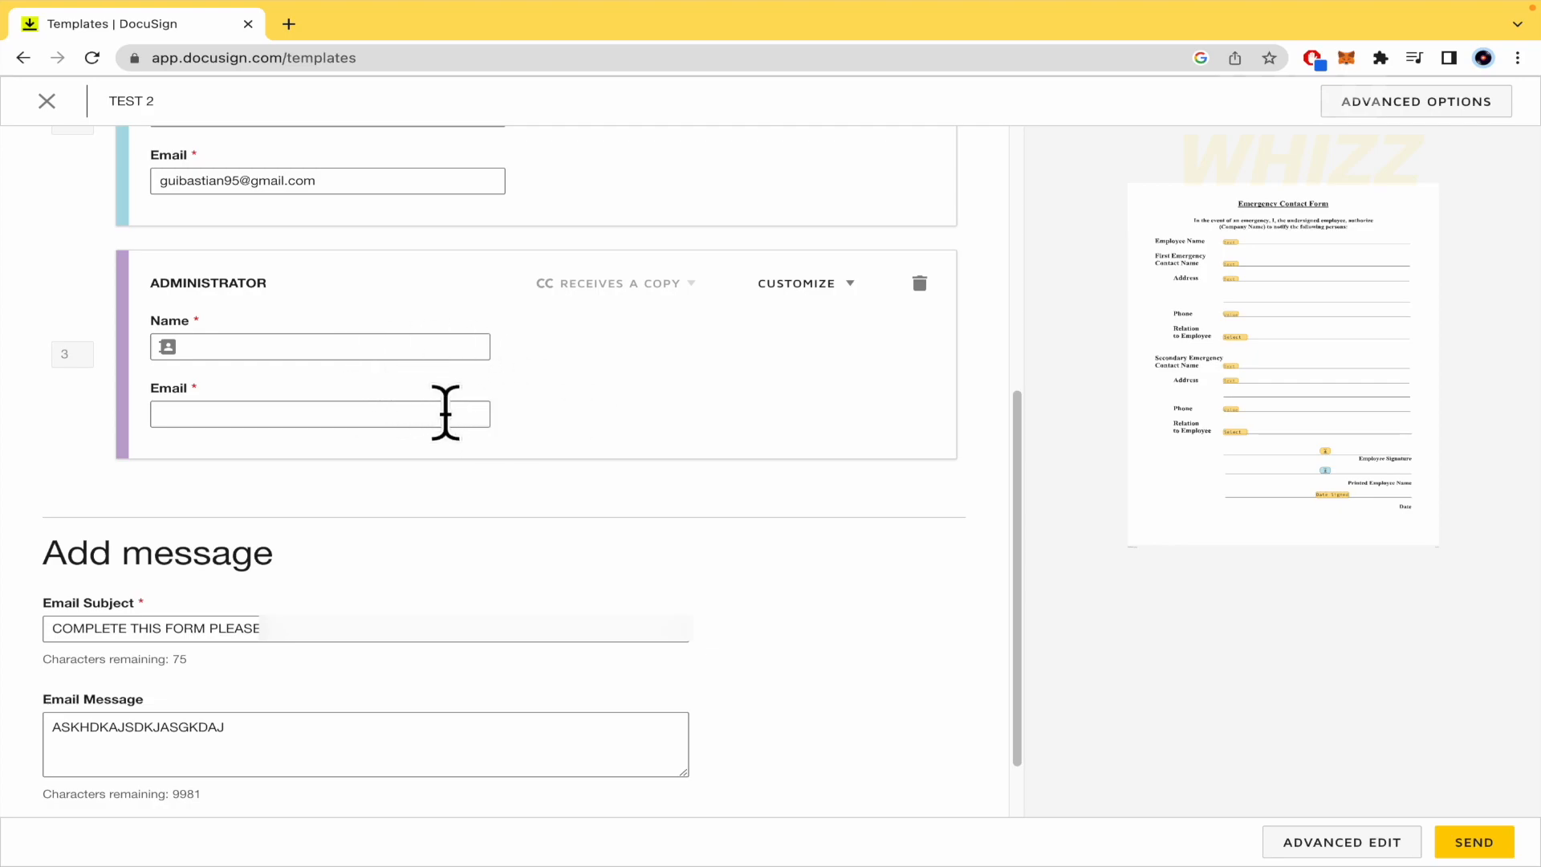
pyautogui.scroll(-1, 561, 389)
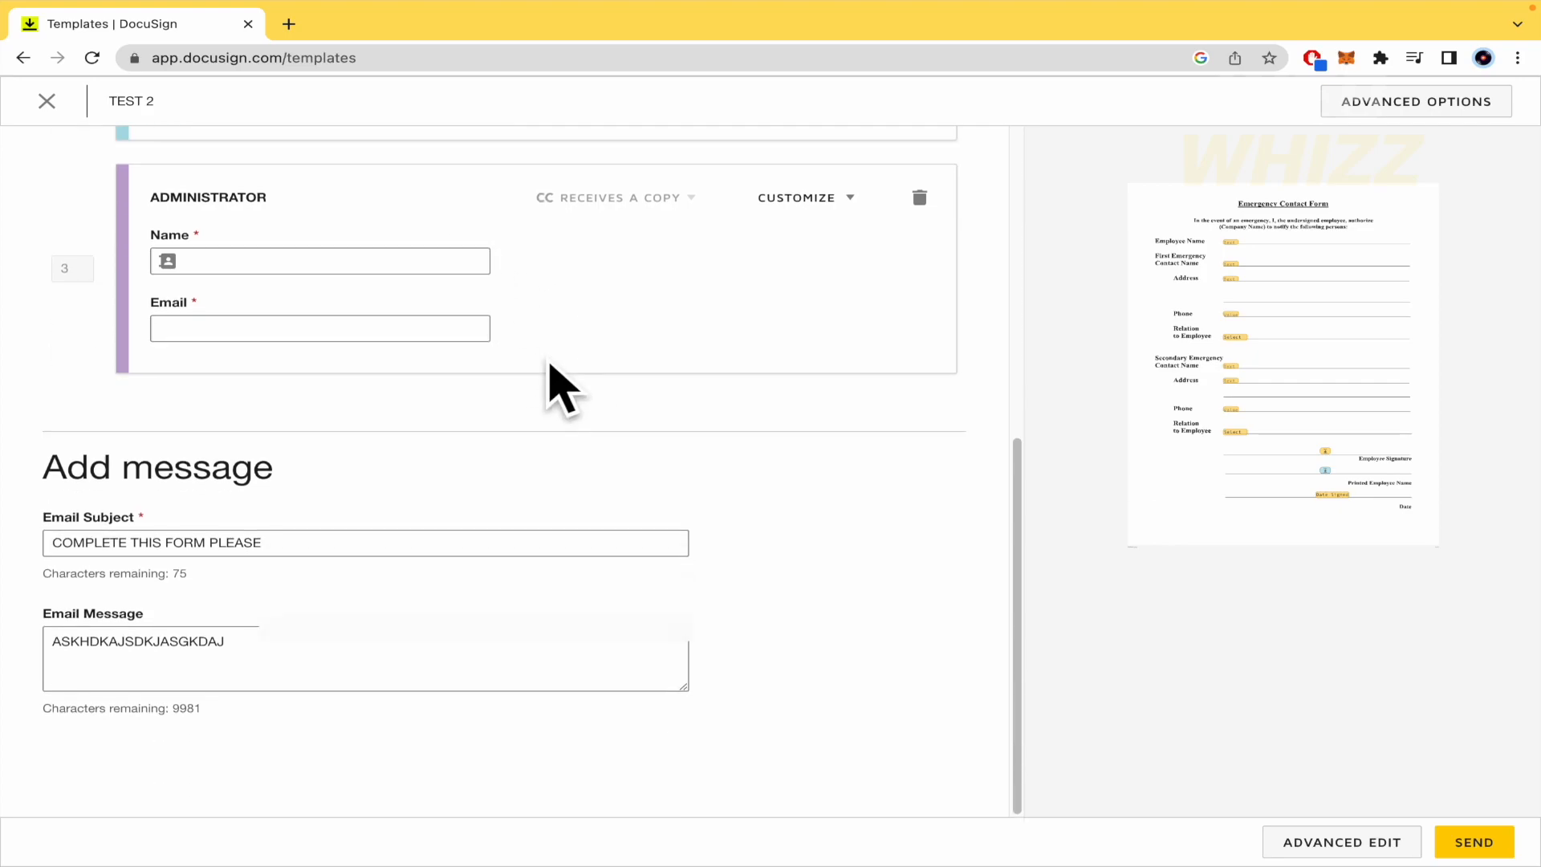
pyautogui.scroll(7, 562, 389)
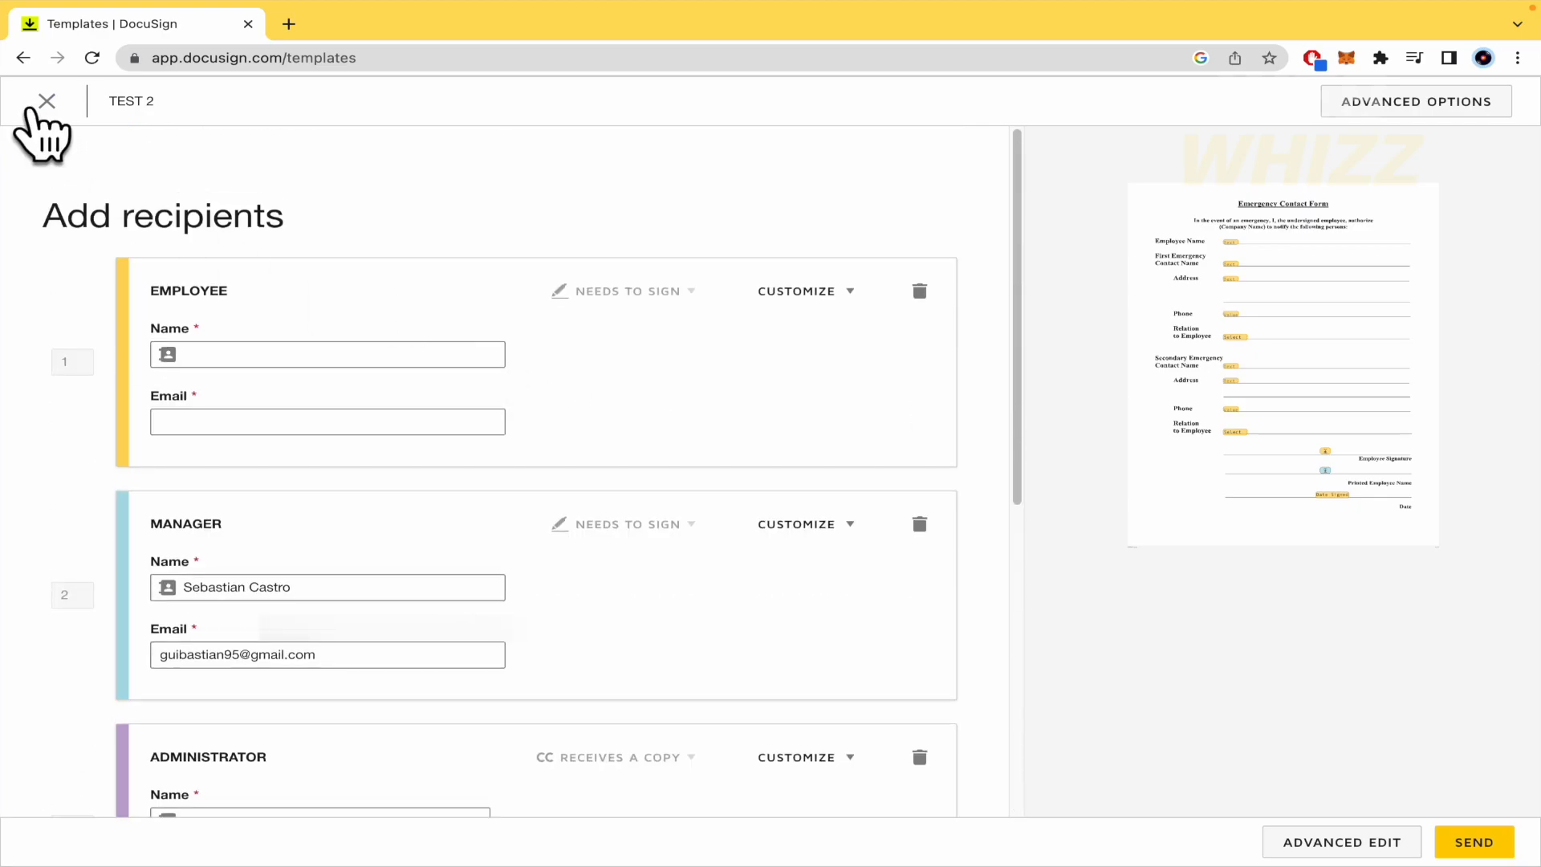
pyautogui.click(44, 103)
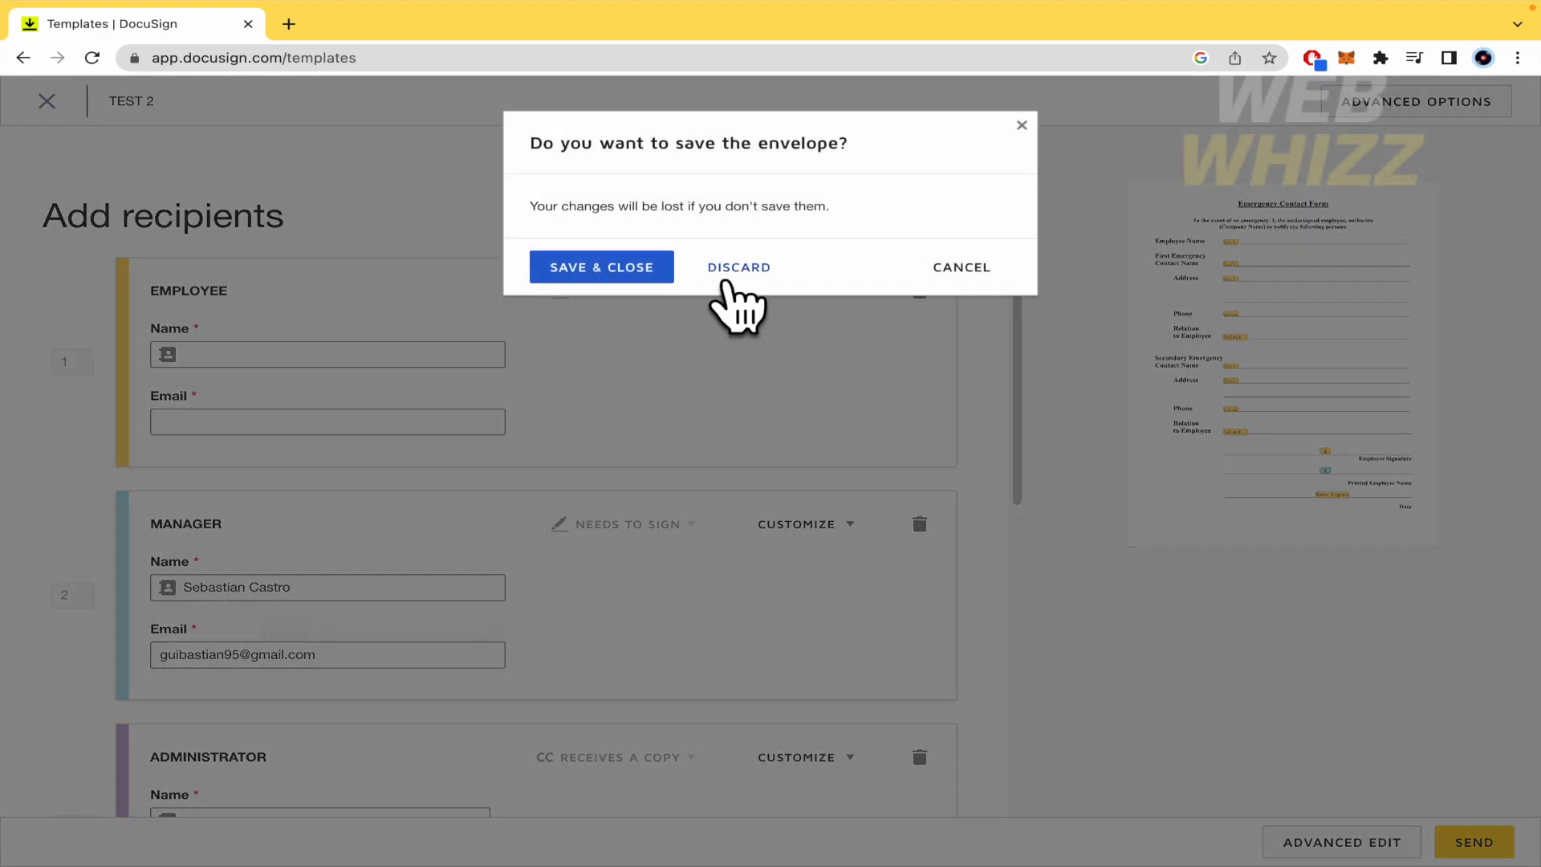
pyautogui.click(734, 271)
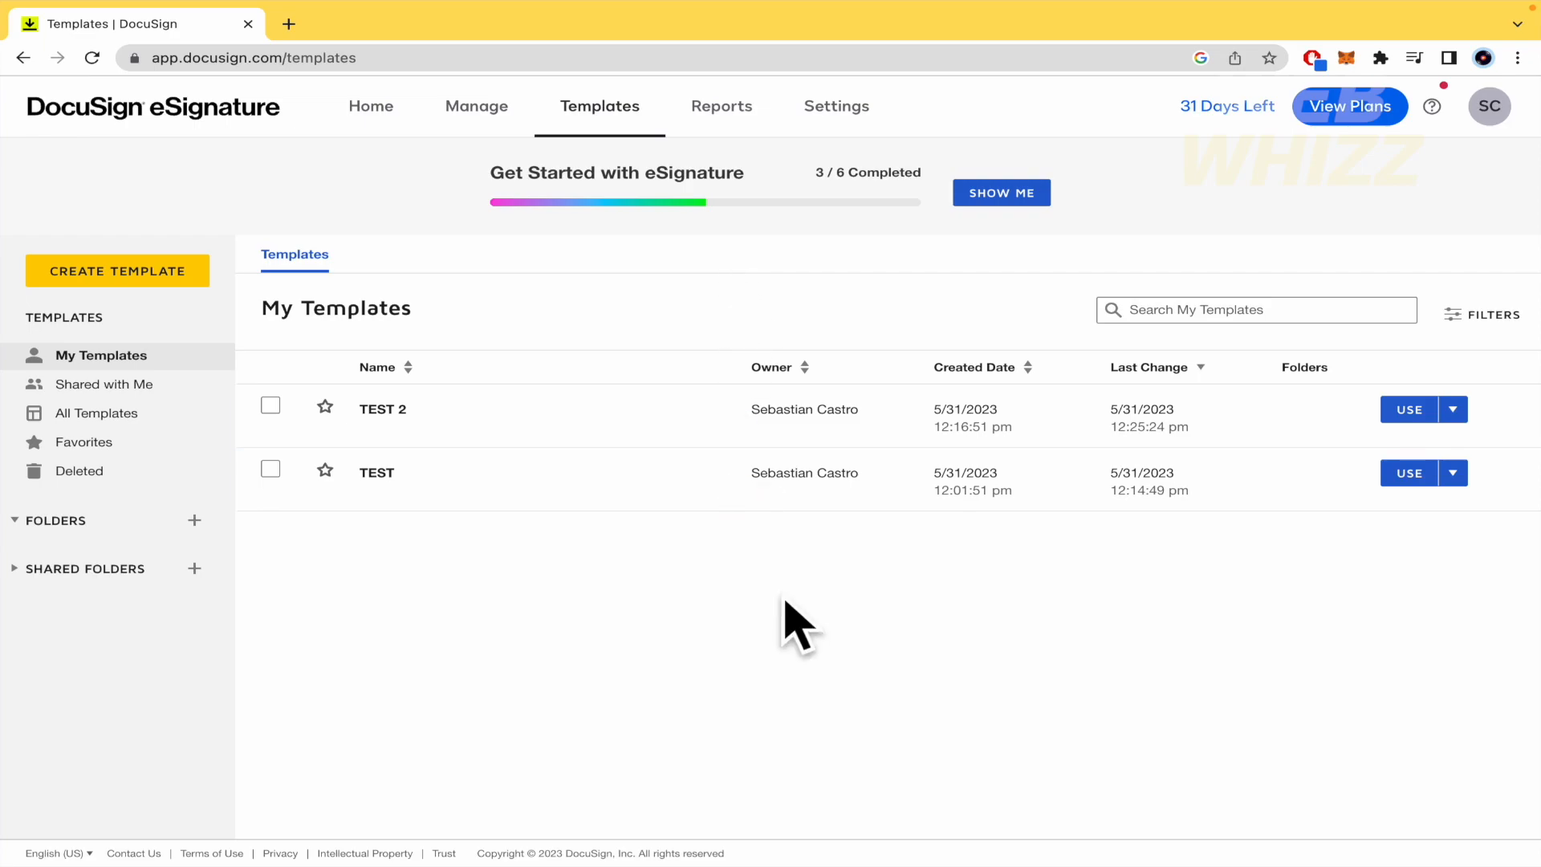